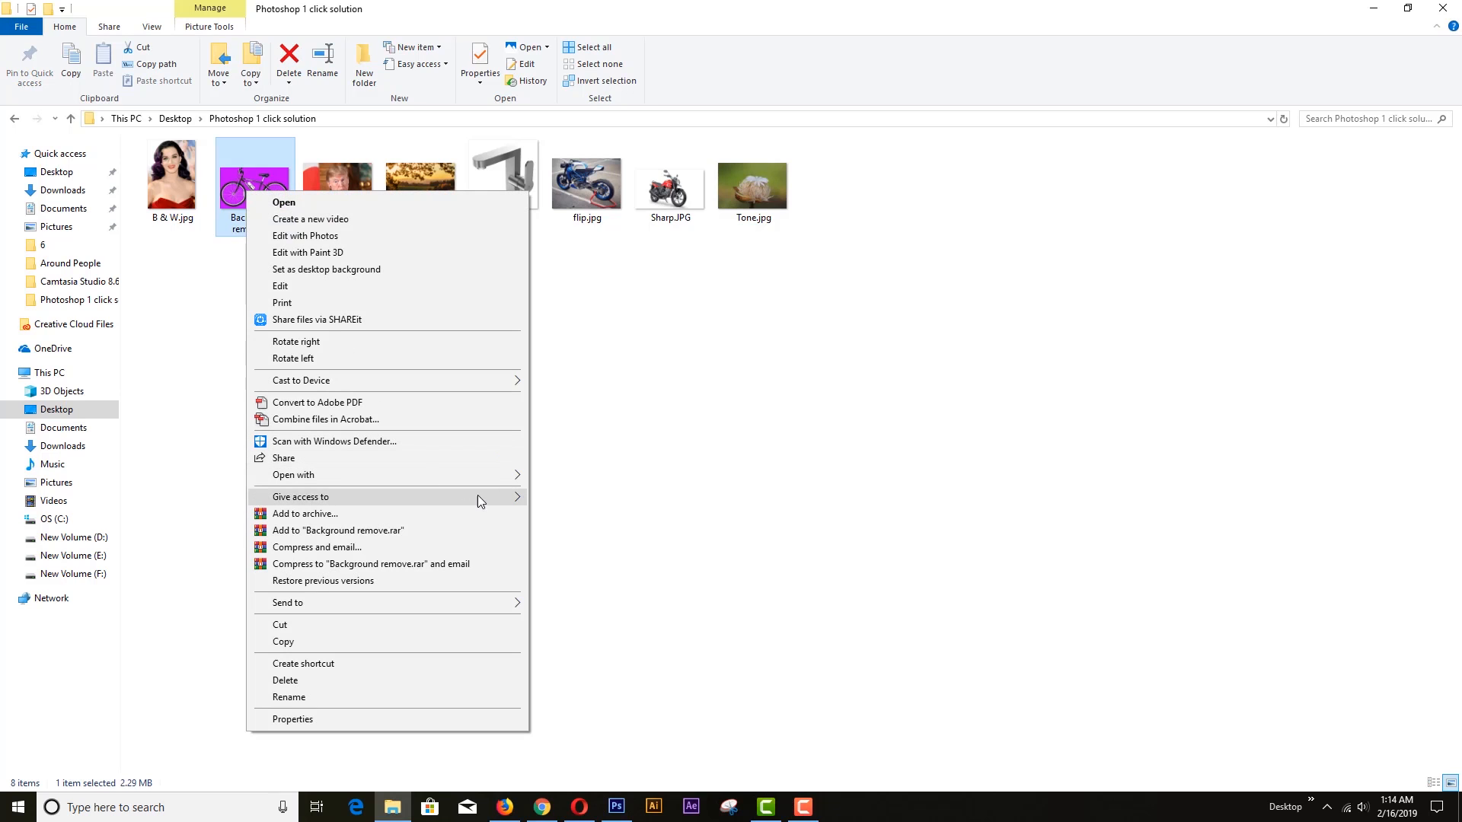
Open Background remove.jpg in Adobe Photoshop CS6 and convert its locked background into a regular layer
mouse_move(507, 481)
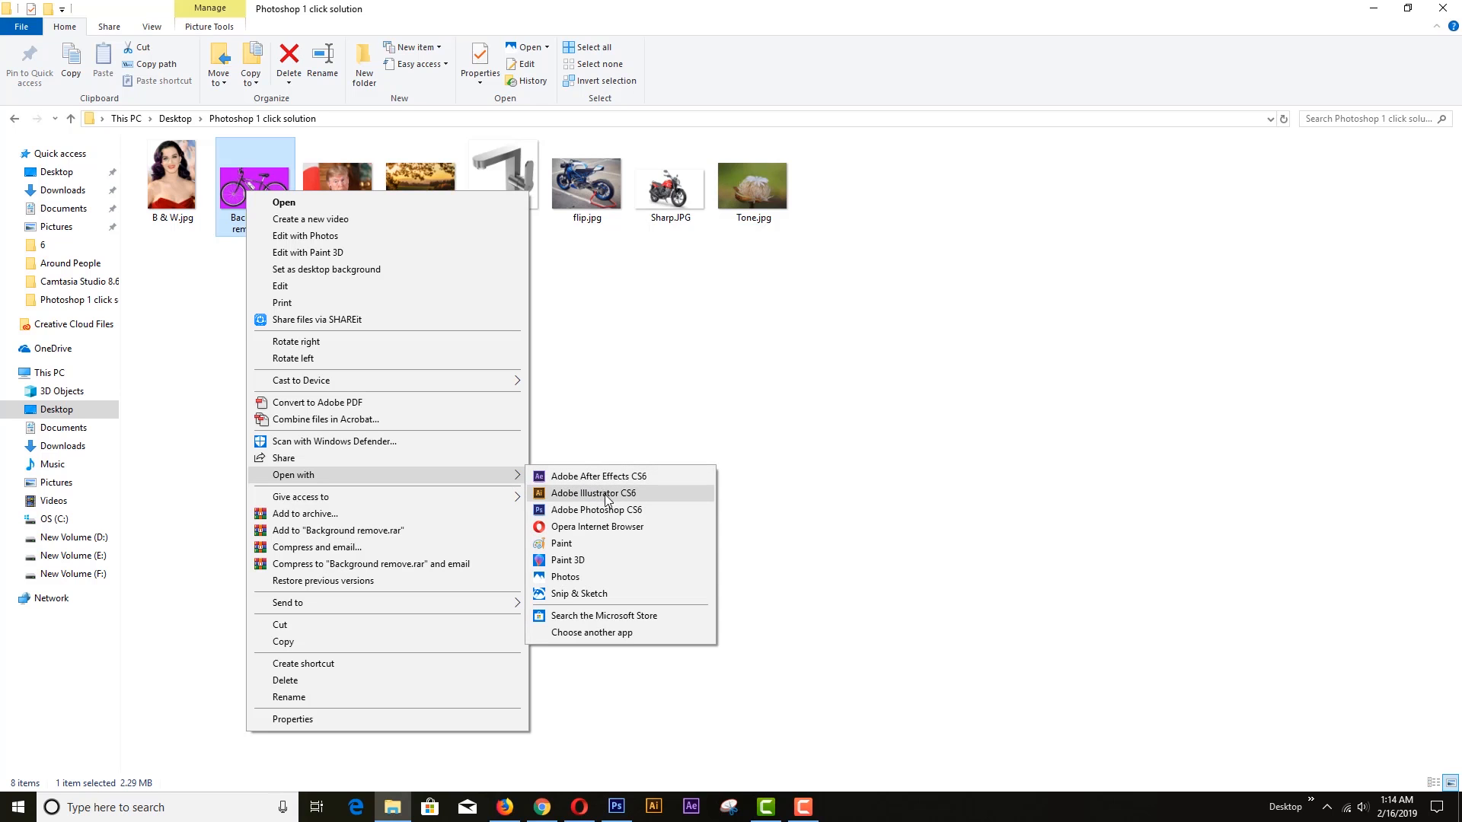
click(616, 511)
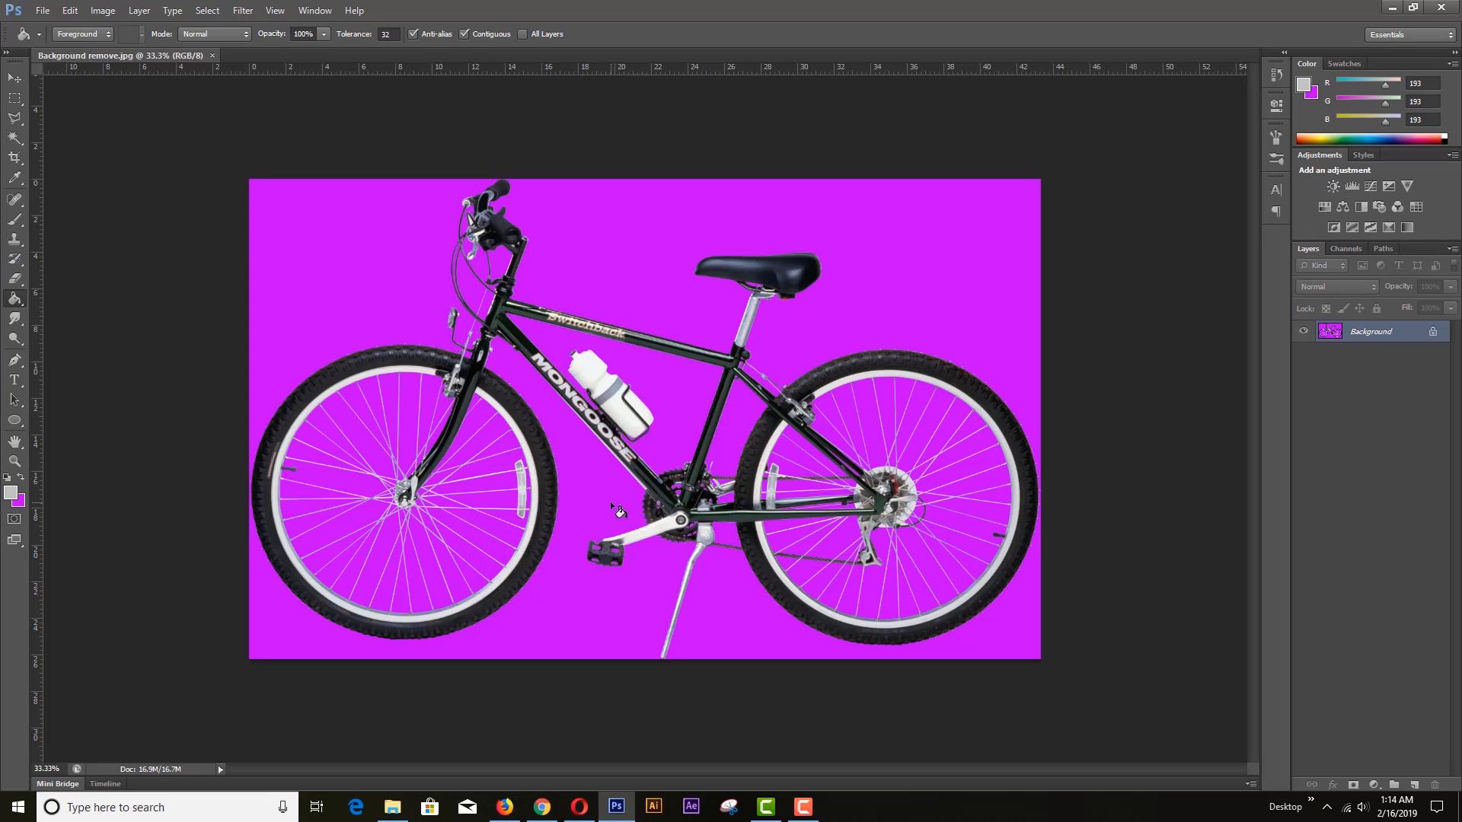
double_click(1412, 341)
click(868, 258)
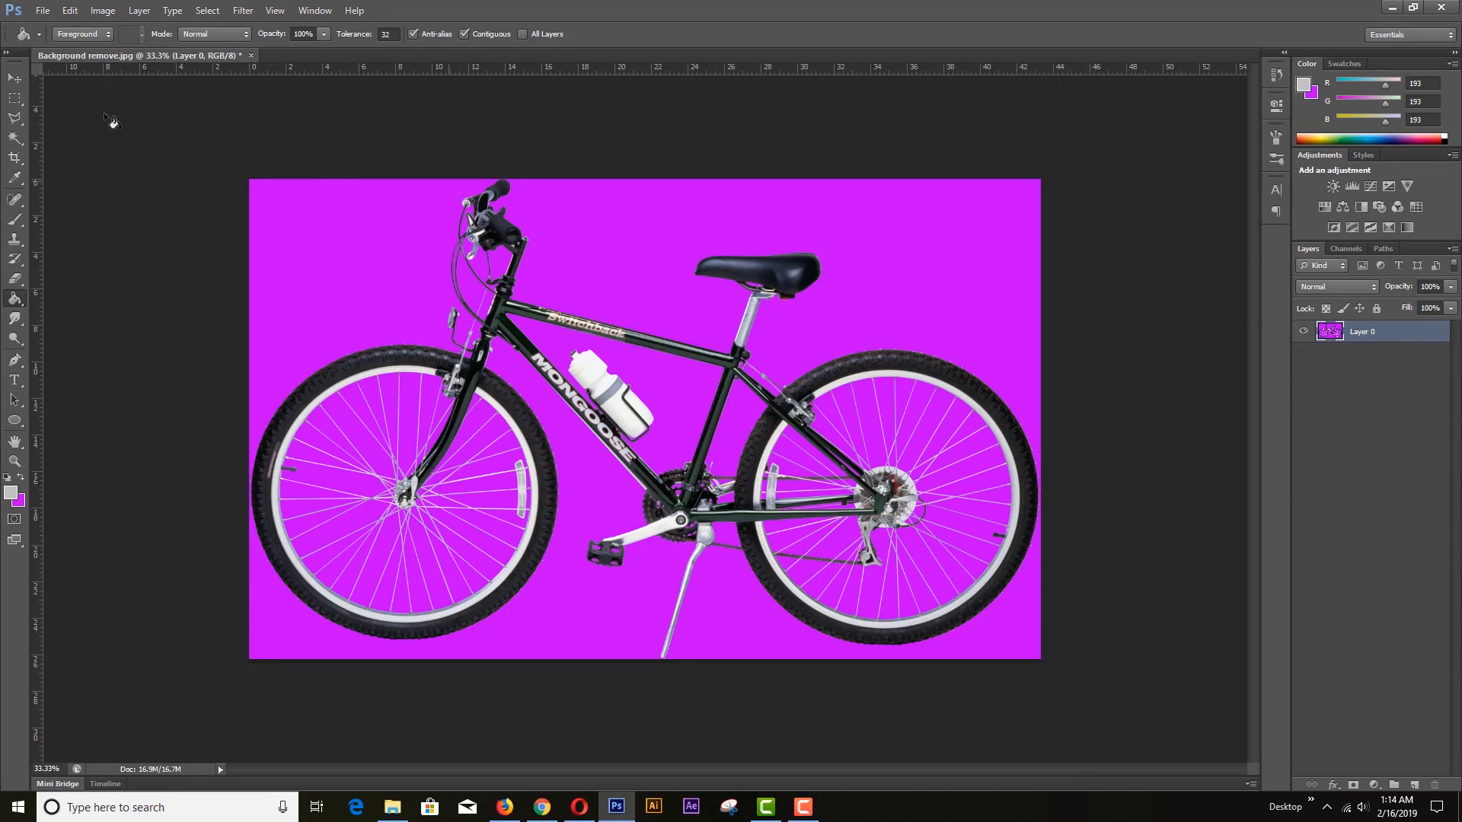
Select the purple backdrop around the bicycle with Color Range at fuzziness 40, delete it and clear the selection
click(207, 10)
click(280, 143)
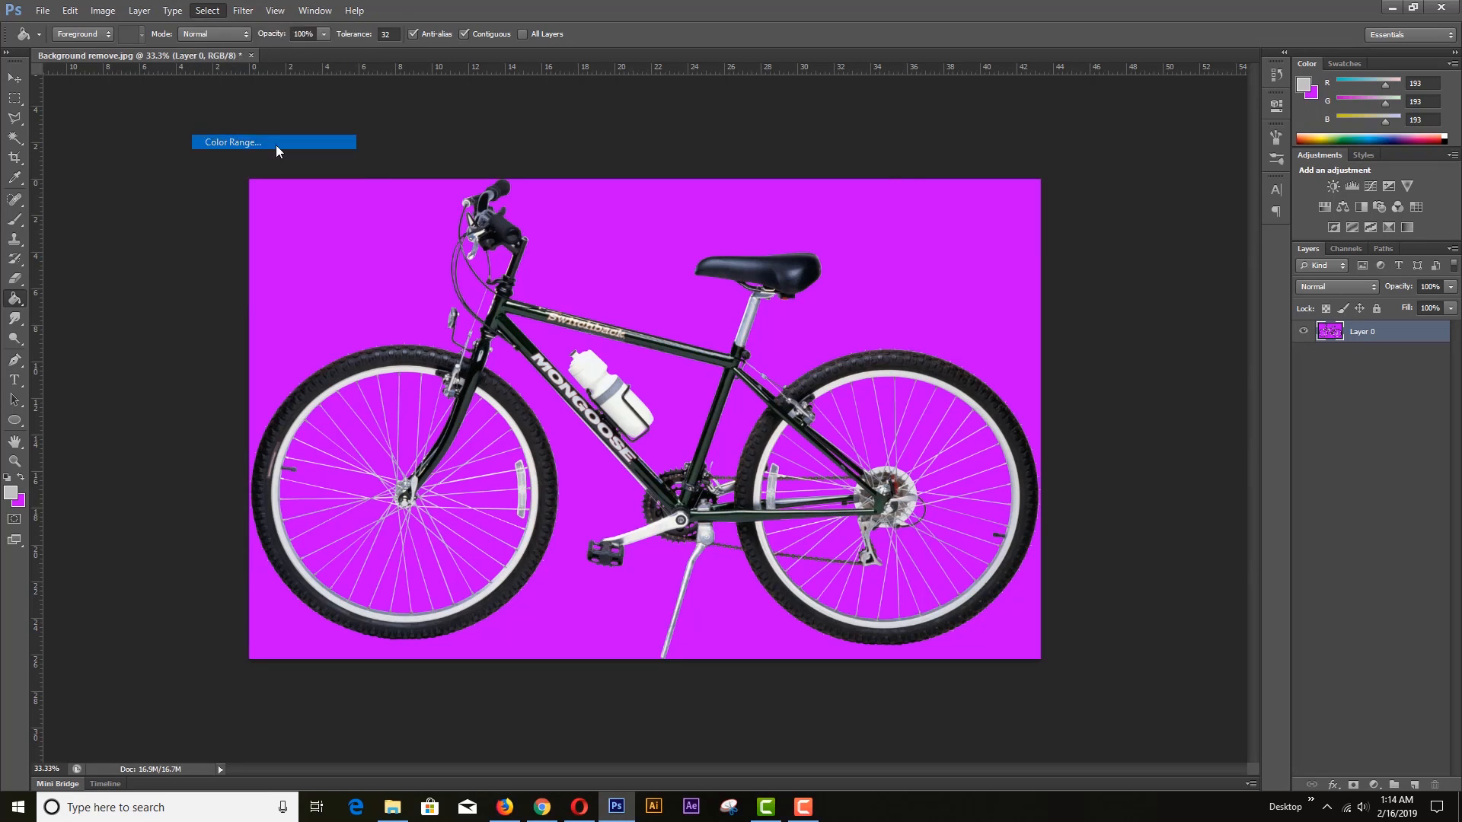
click(338, 266)
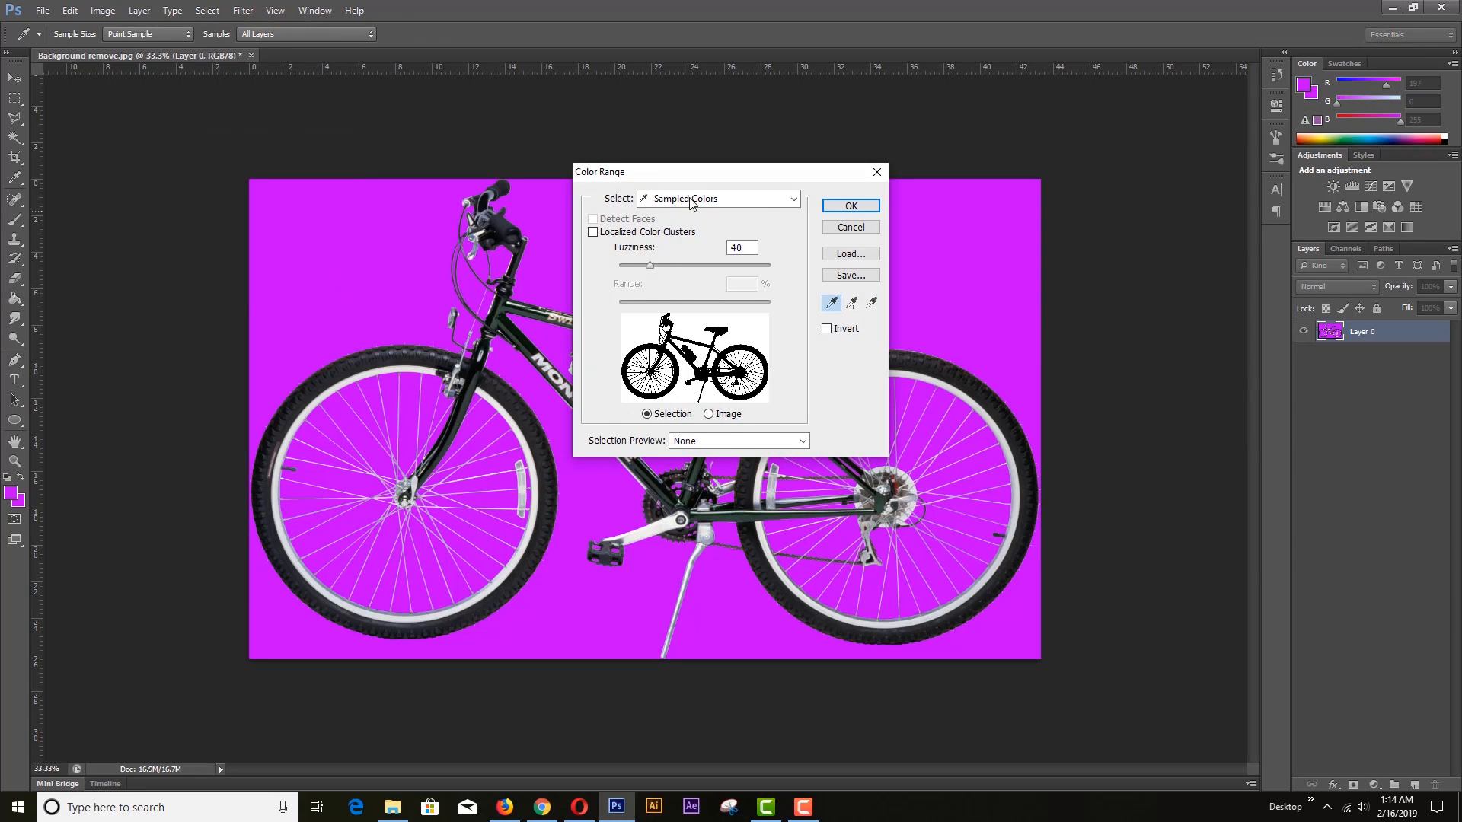
click(851, 207)
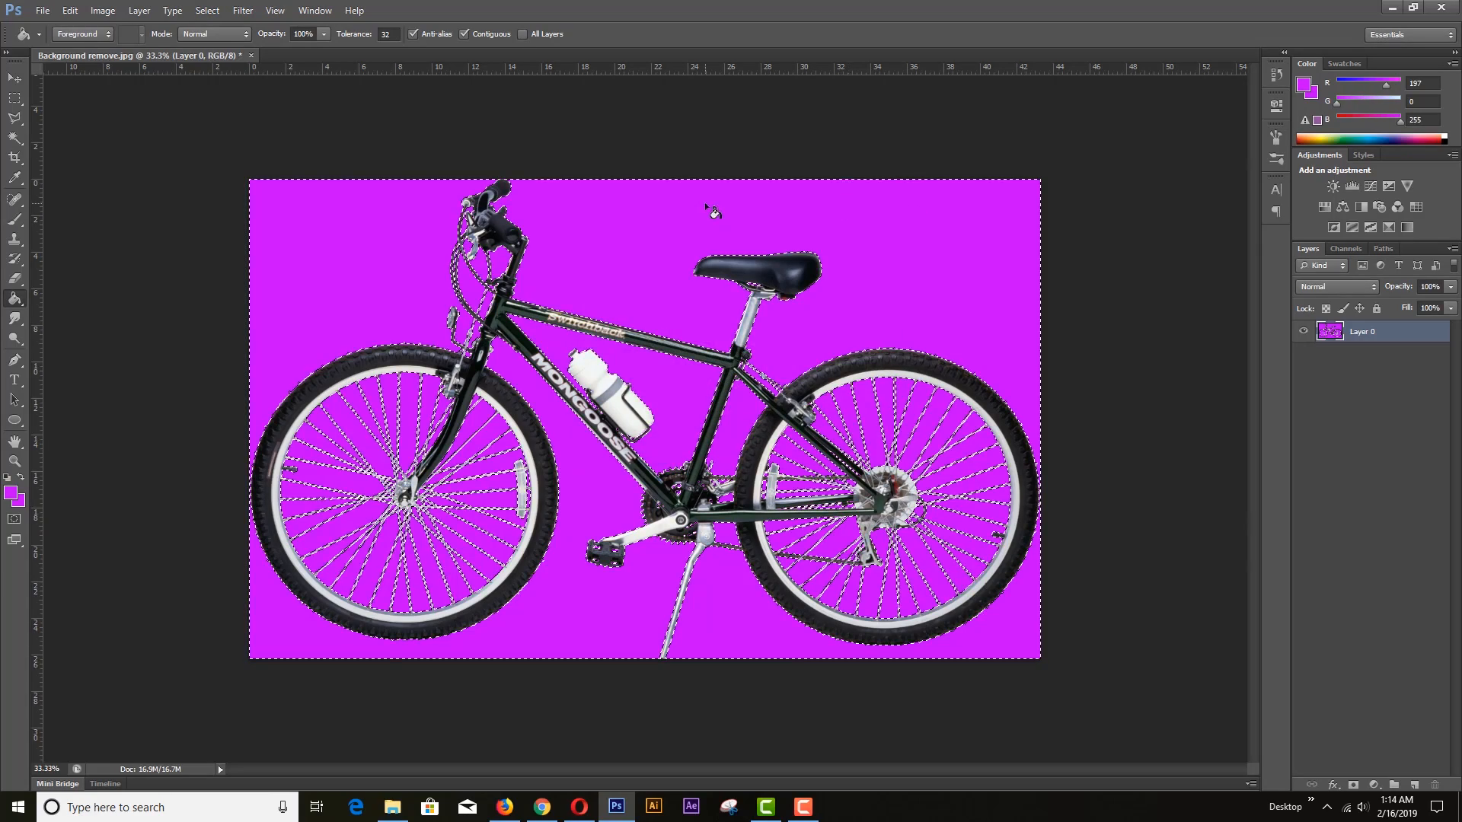
key(Delete)
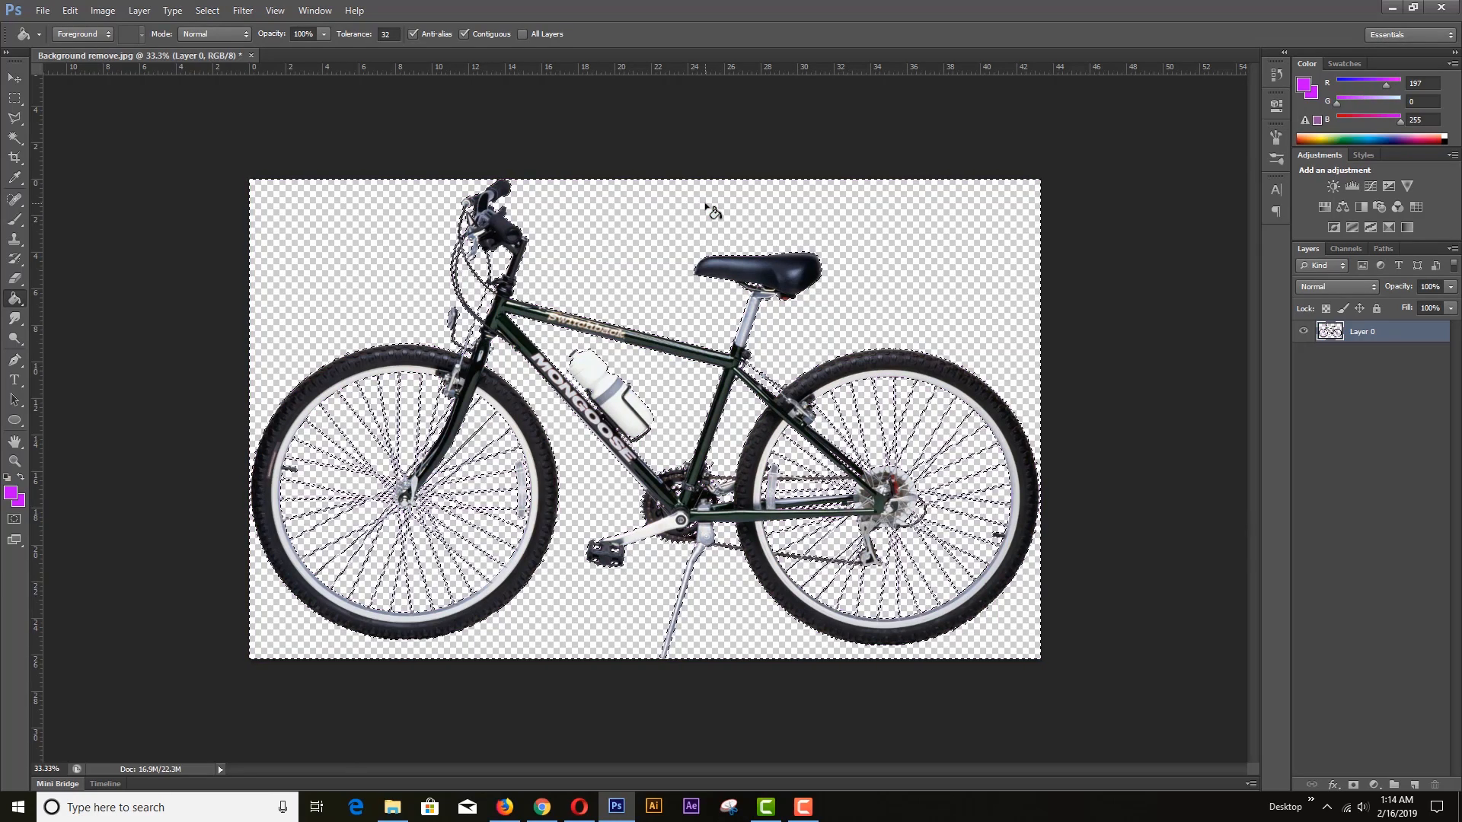
key(v)
key(ctrl+d)
Save a copy of the cut-out bicycle as Background remove.png in PNG format with smallest compression and no interlacing
click(43, 10)
click(64, 193)
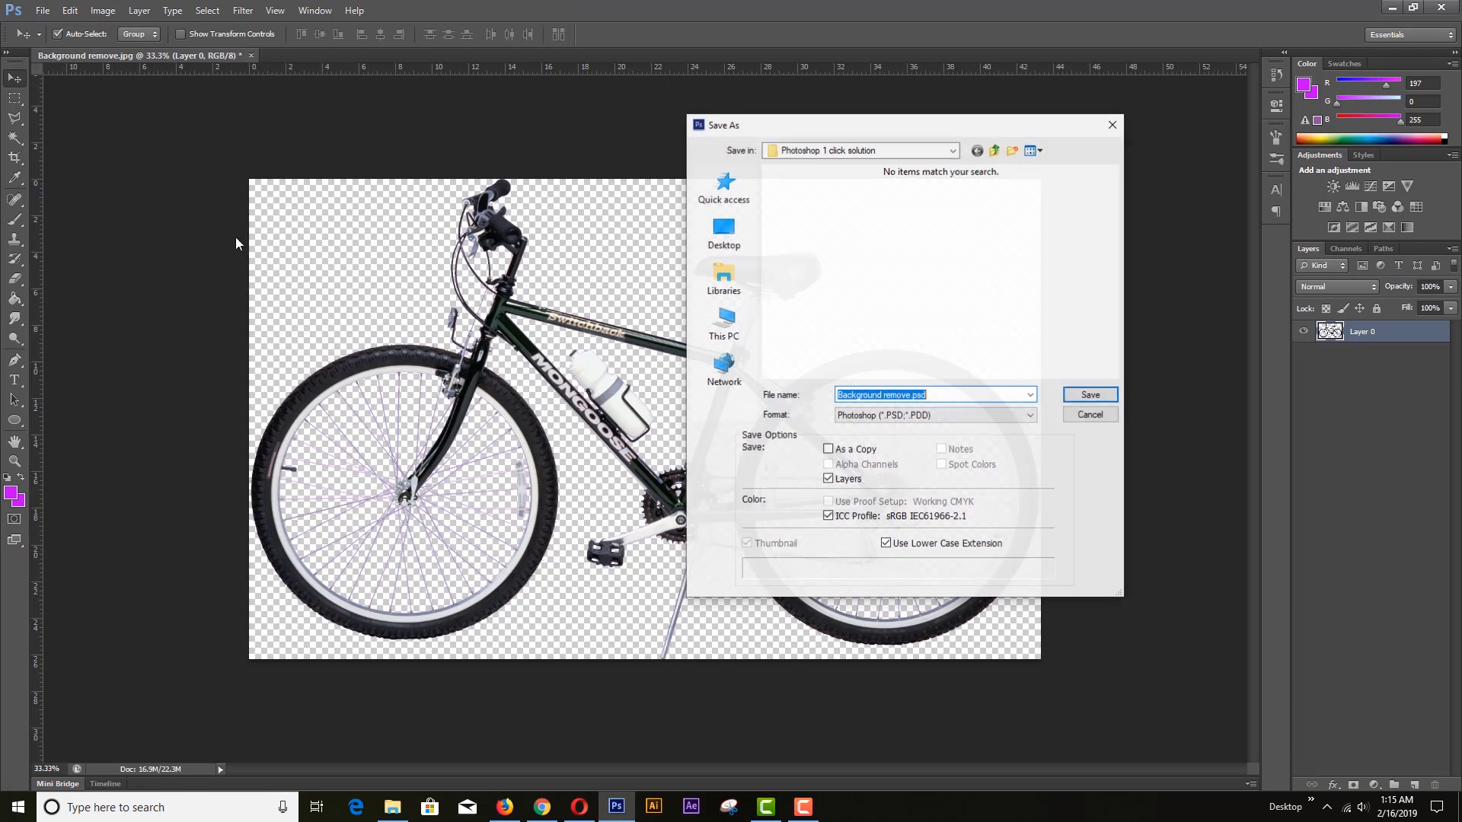
click(881, 415)
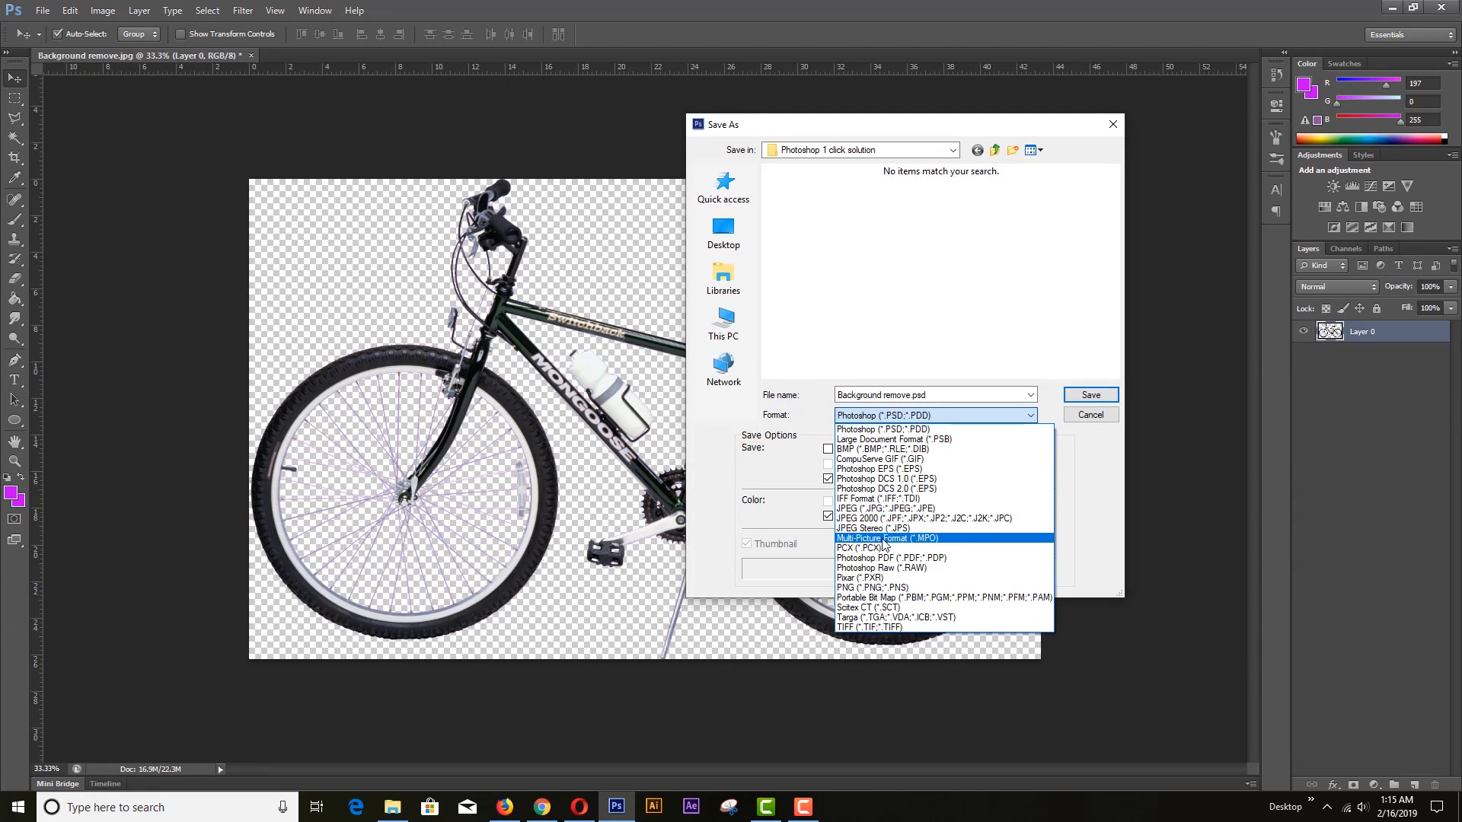
click(881, 589)
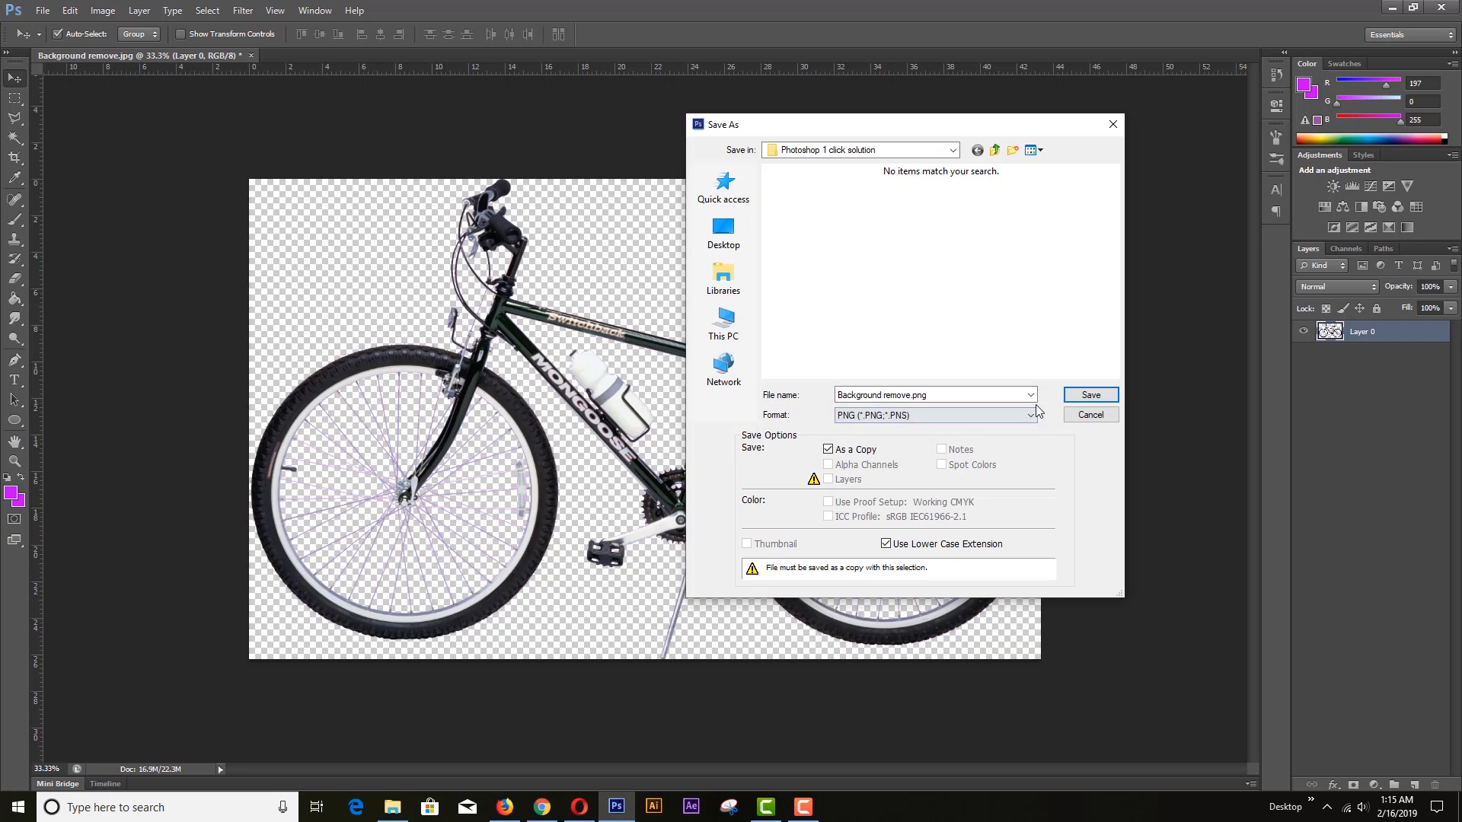
click(1091, 396)
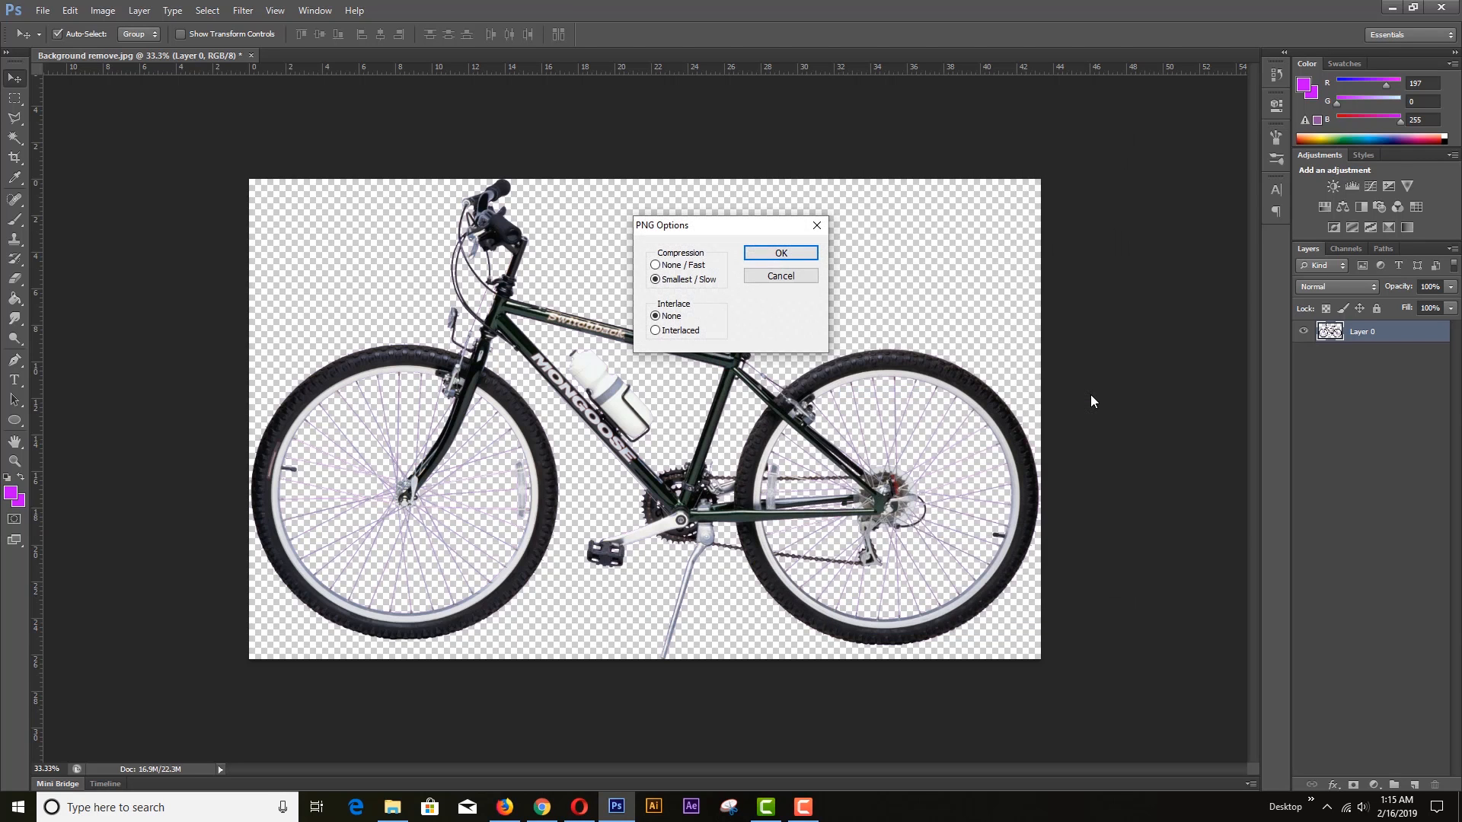
click(789, 258)
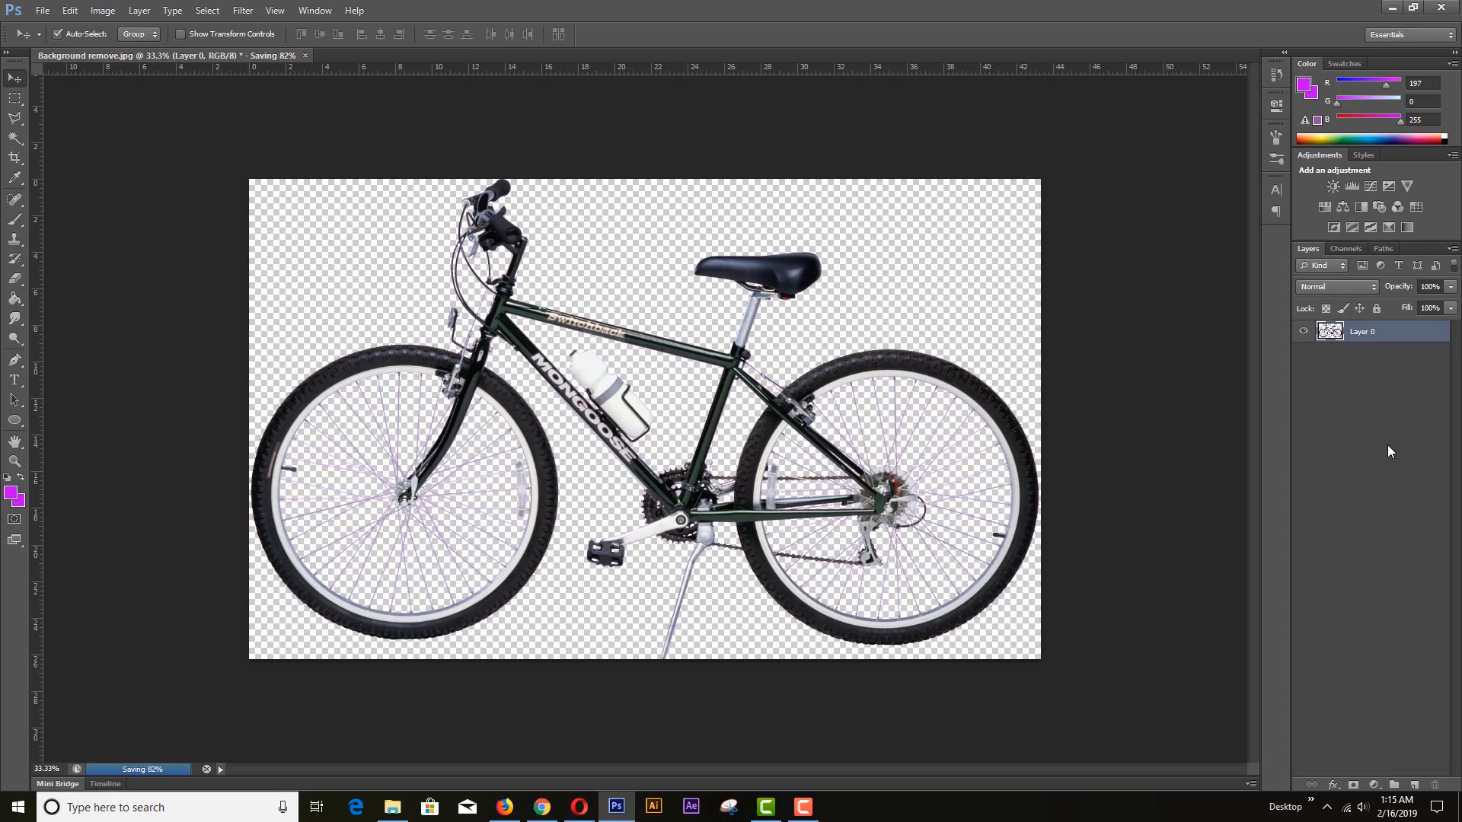
Add a new layer beneath the bicycle layer and fill it with red (ff0000) using the Paint Bucket
click(1414, 784)
drag(1382, 335, 1382, 396)
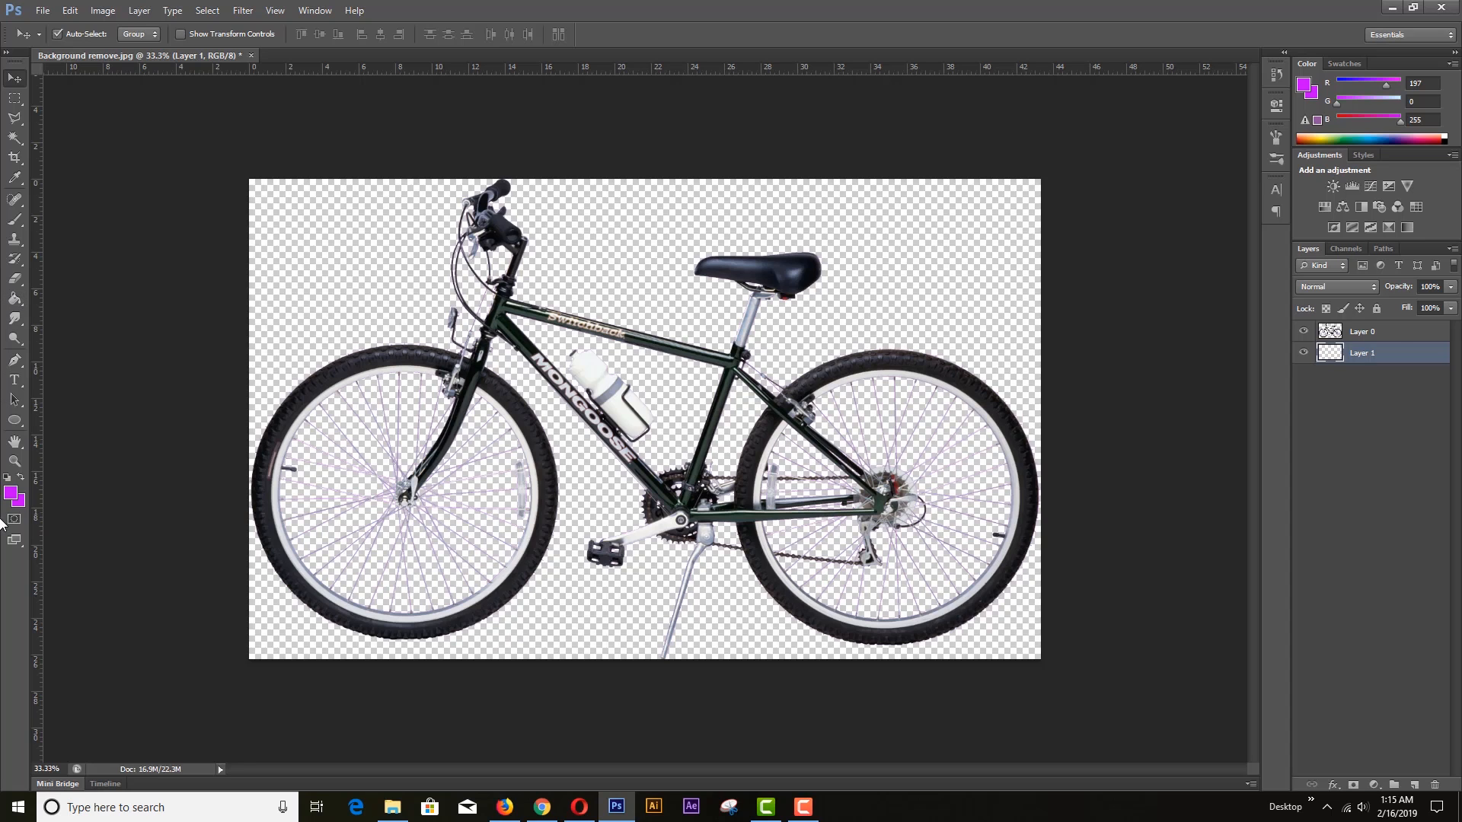
click(11, 492)
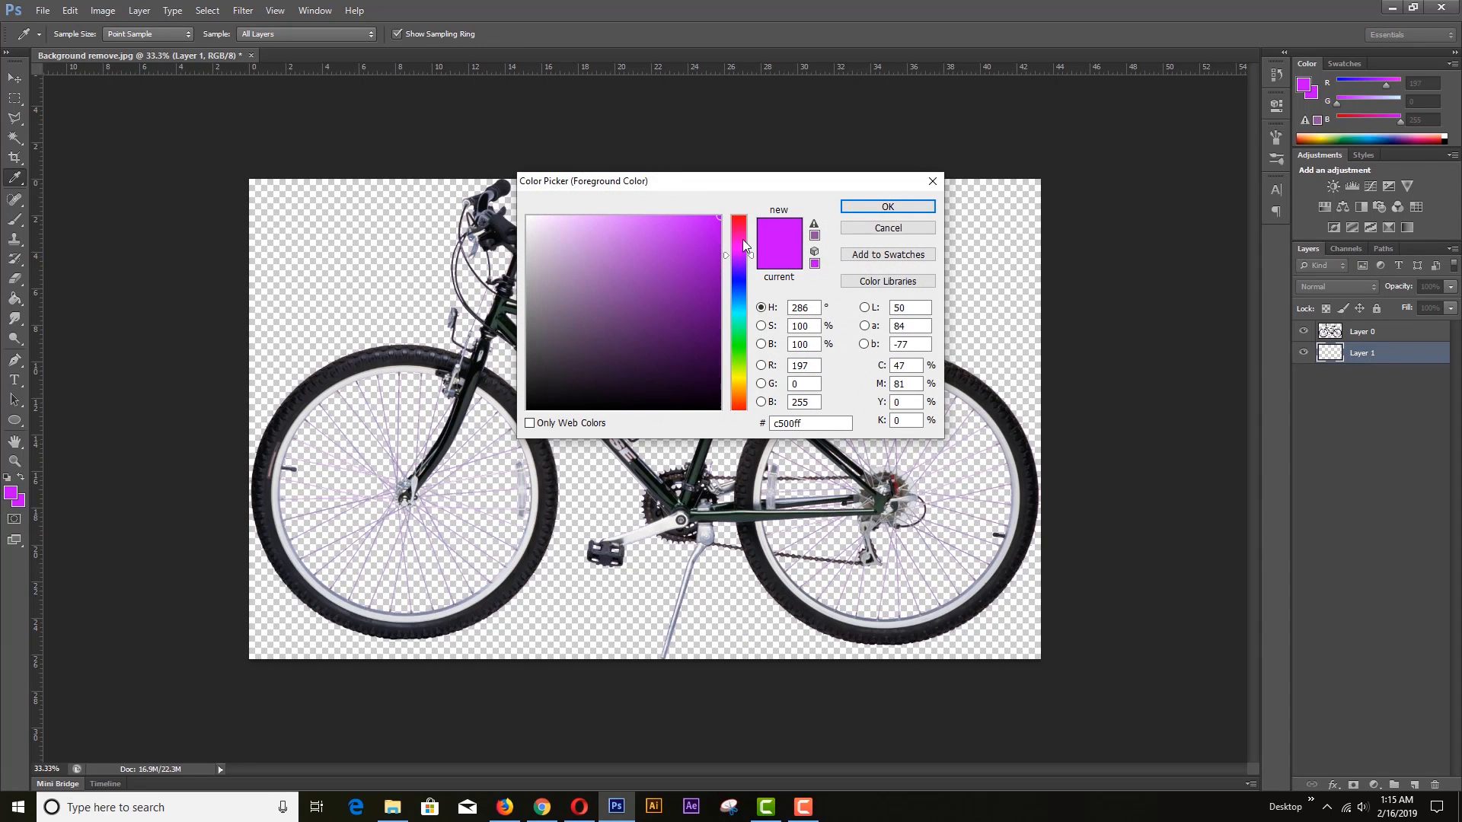
click(744, 217)
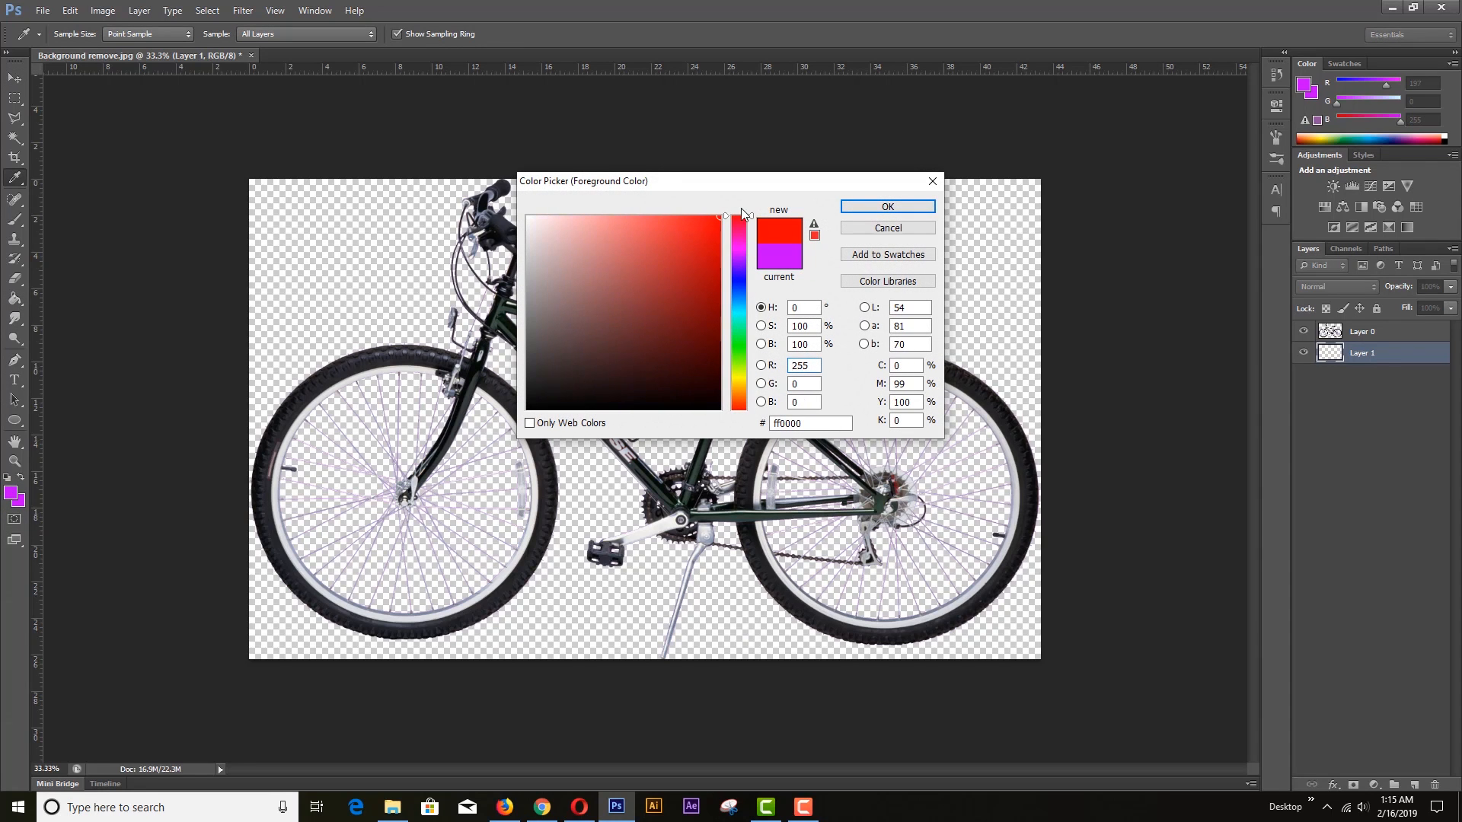
click(883, 206)
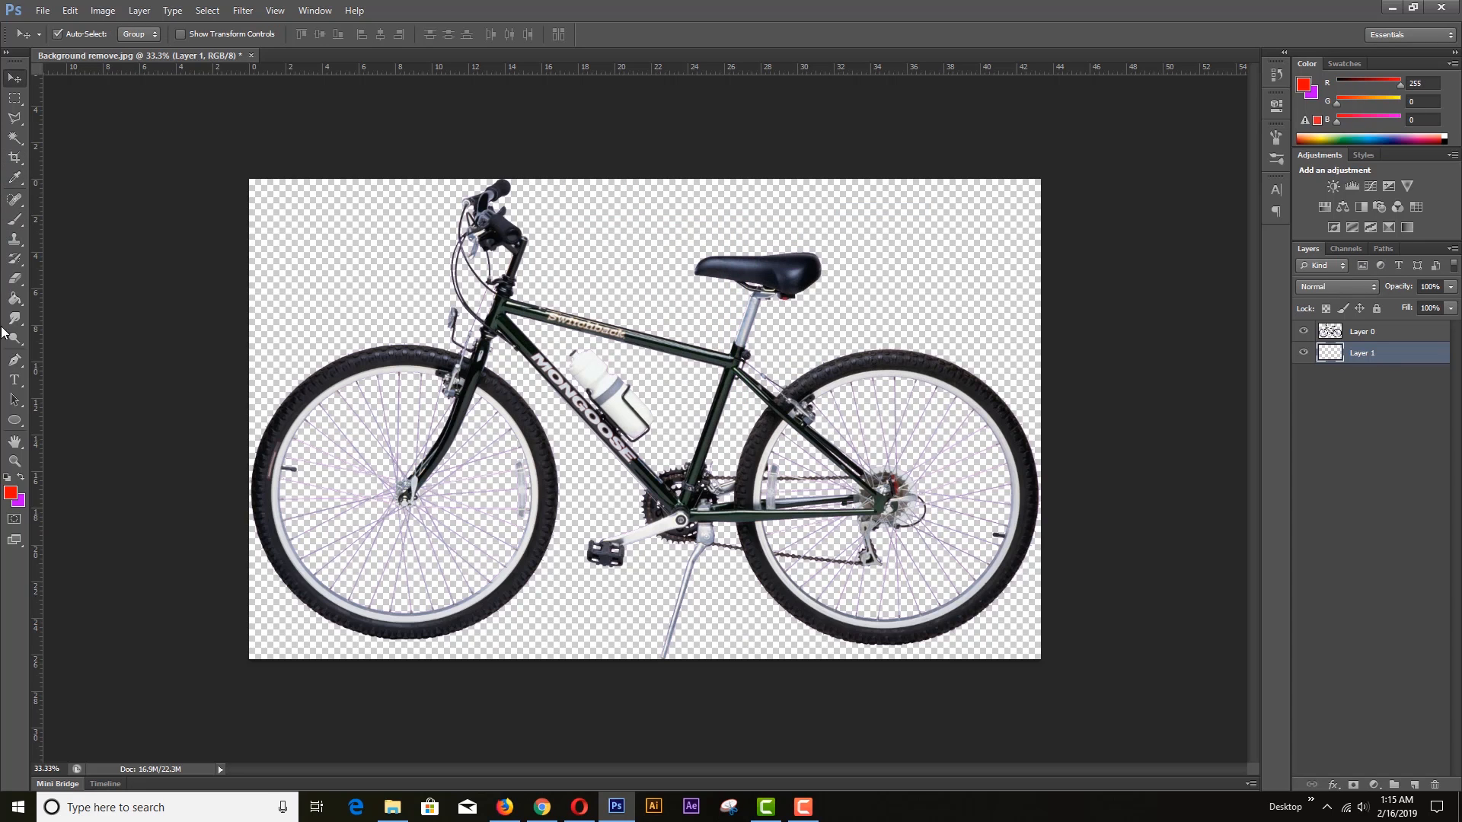
click(15, 298)
click(319, 281)
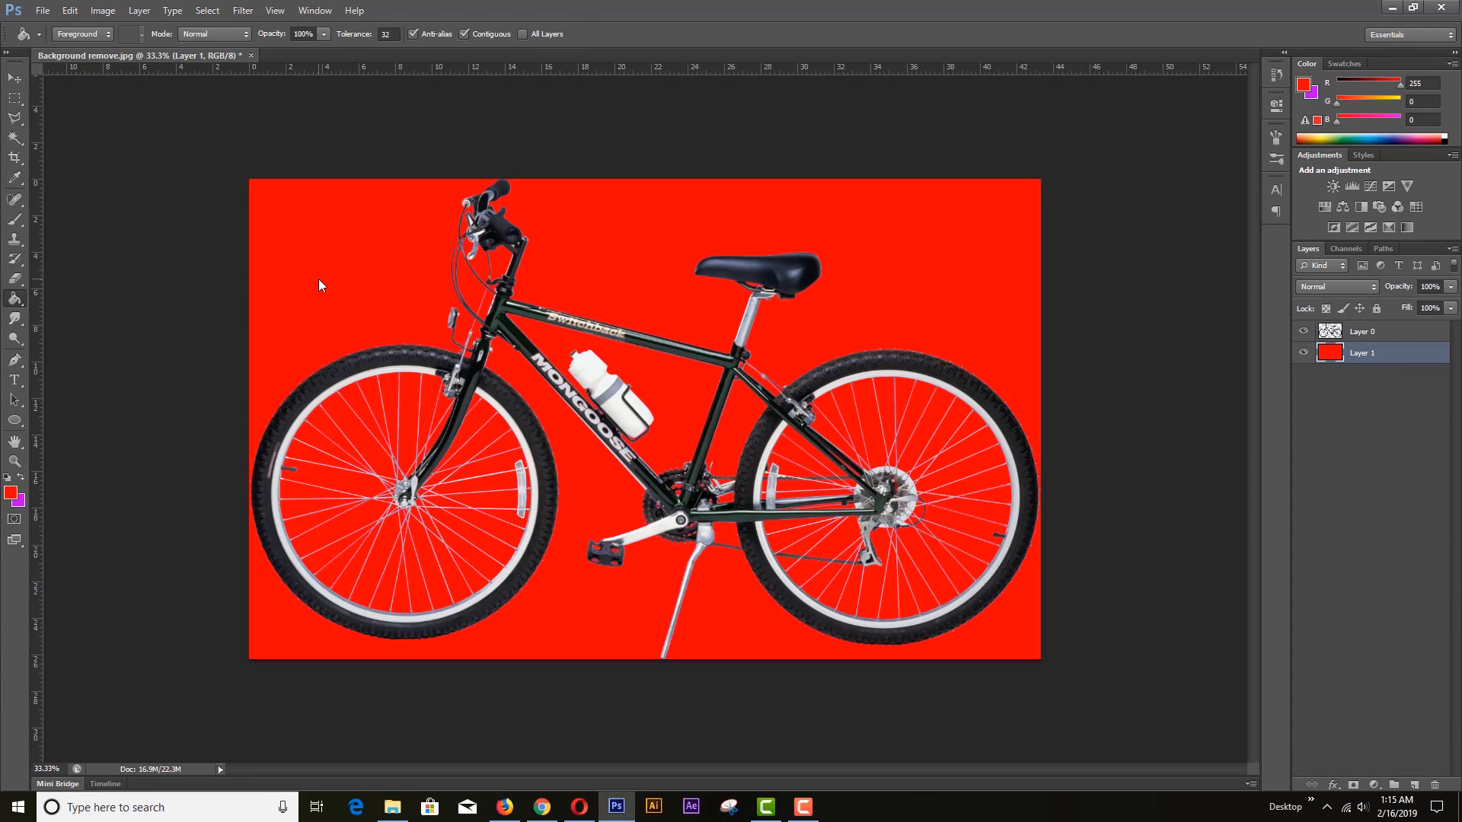
click(15, 78)
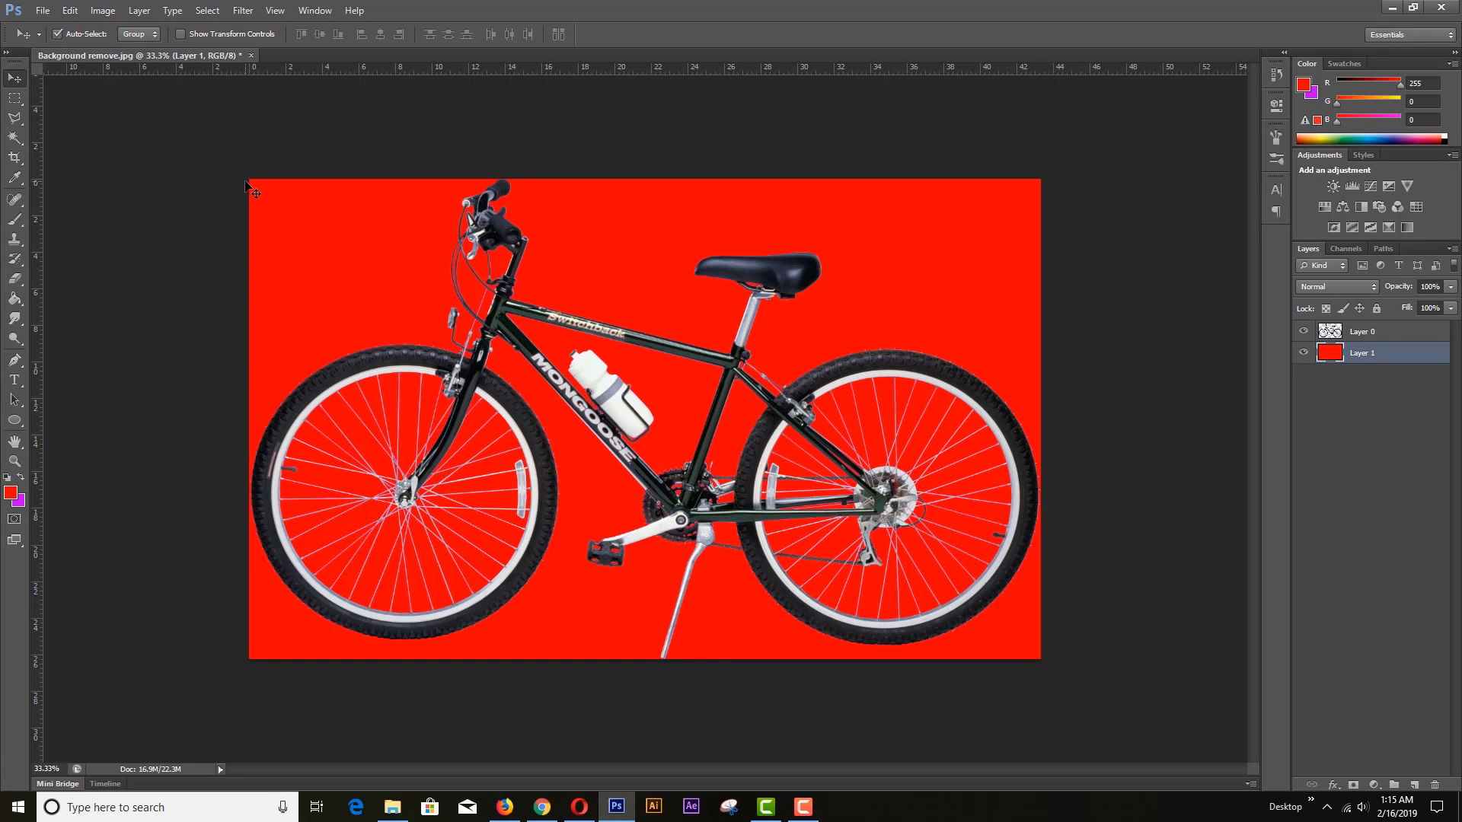
Save a JPEG copy of the bicycle image named Red background.jpg at maximum quality 12
click(43, 11)
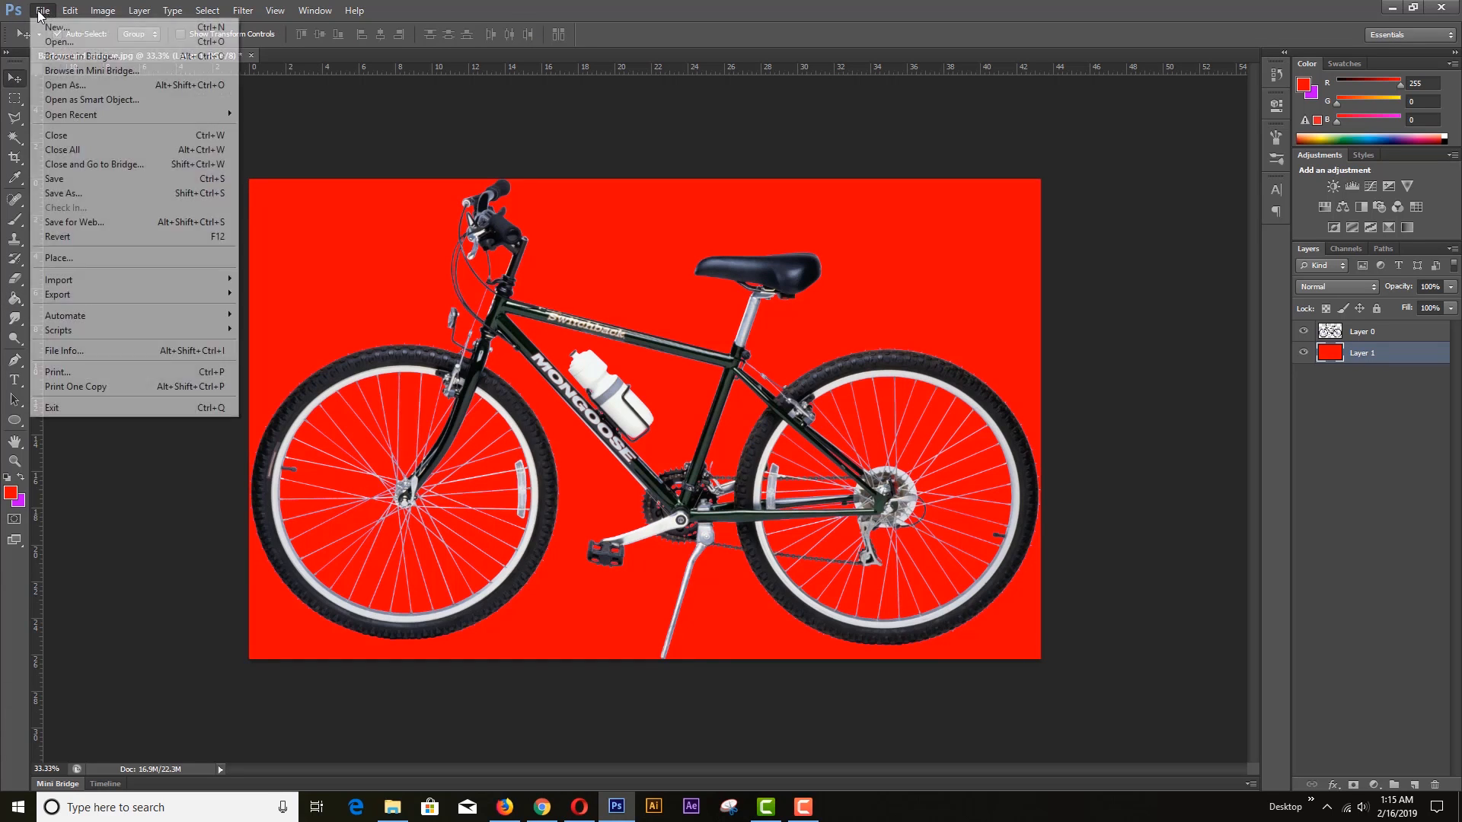
click(69, 192)
click(882, 415)
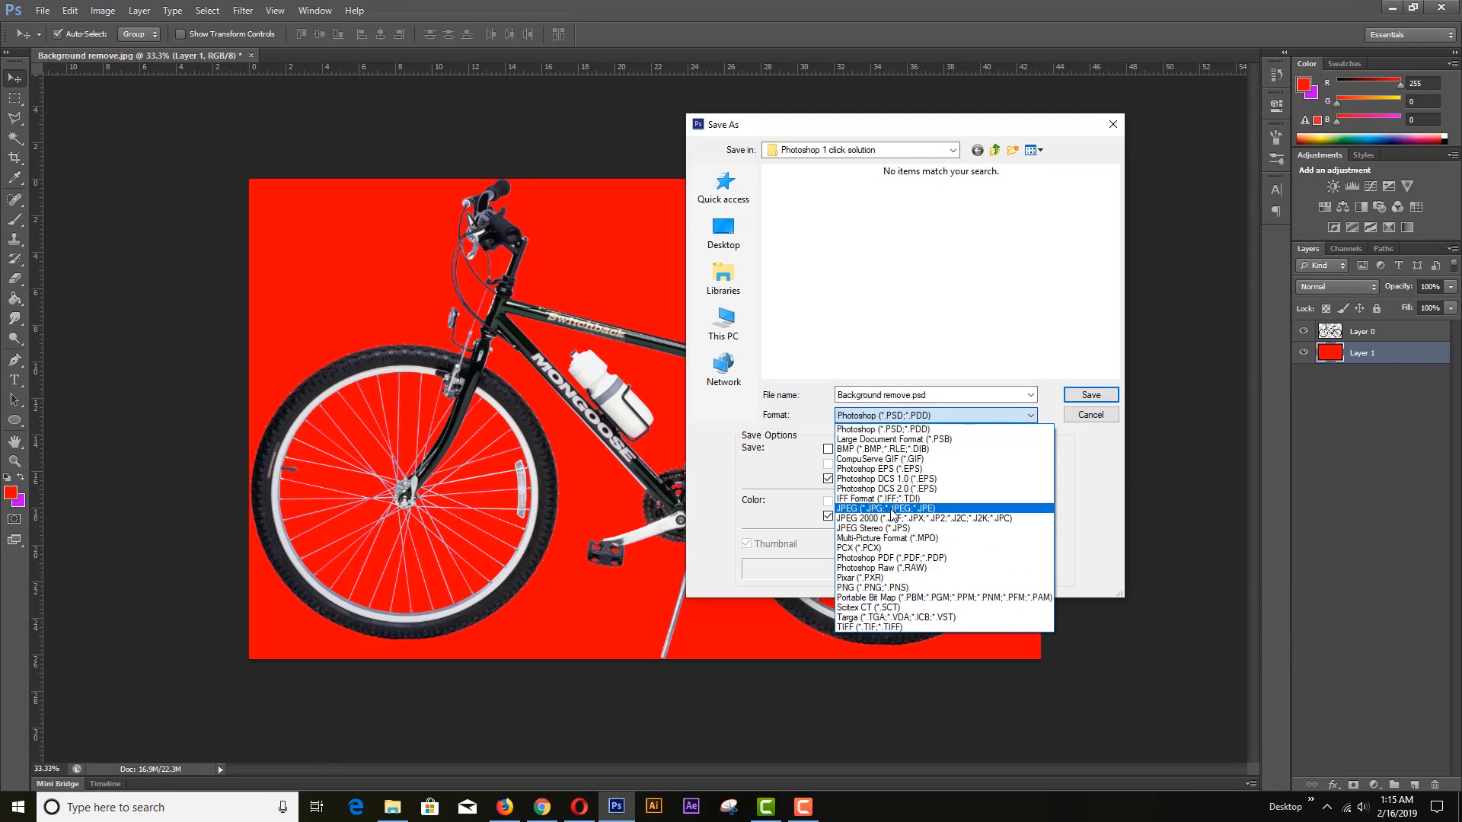
click(890, 509)
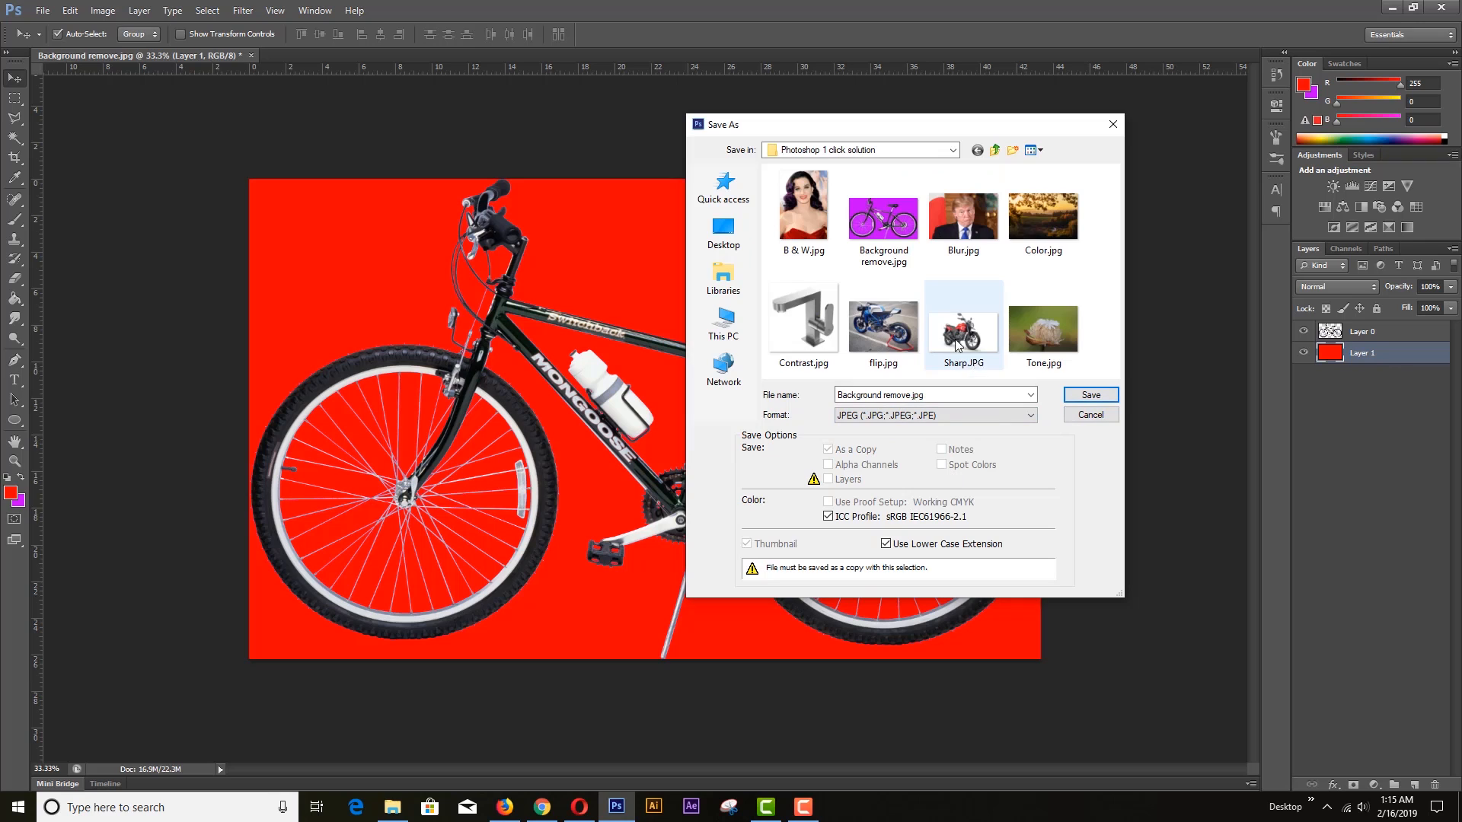
click(883, 221)
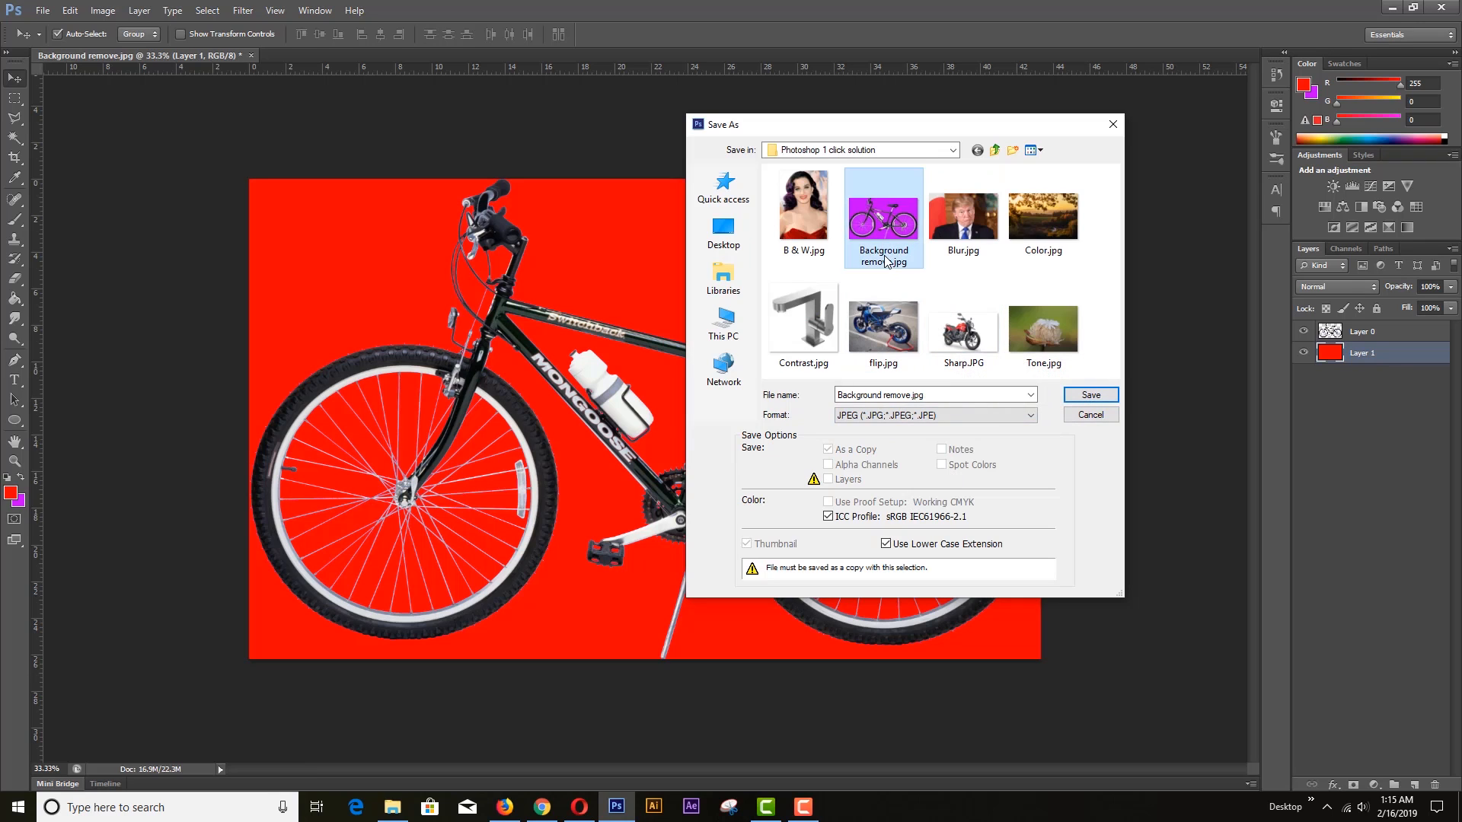
click(911, 395)
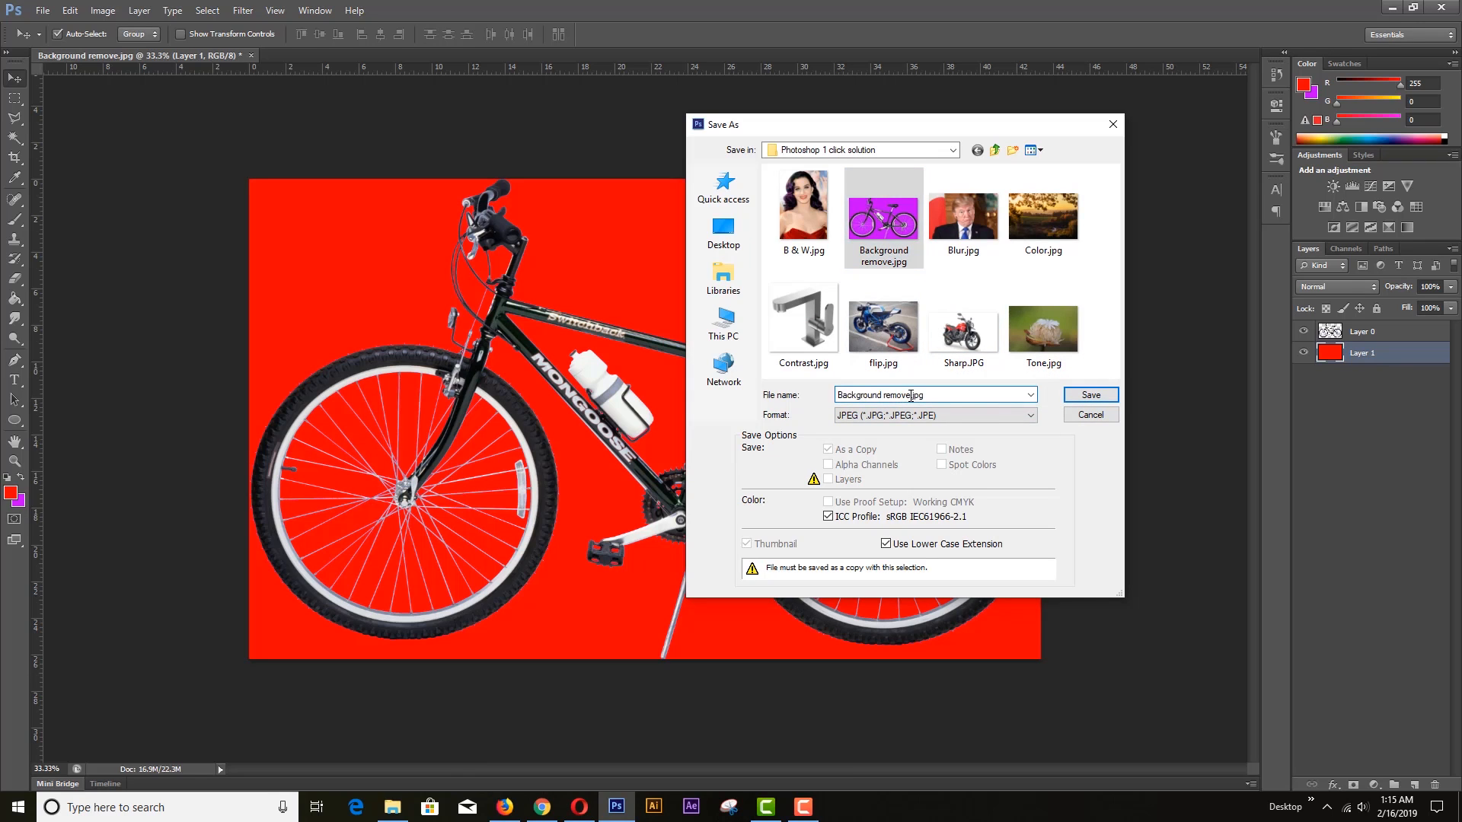
drag(908, 395, 838, 395)
text(Reb background)
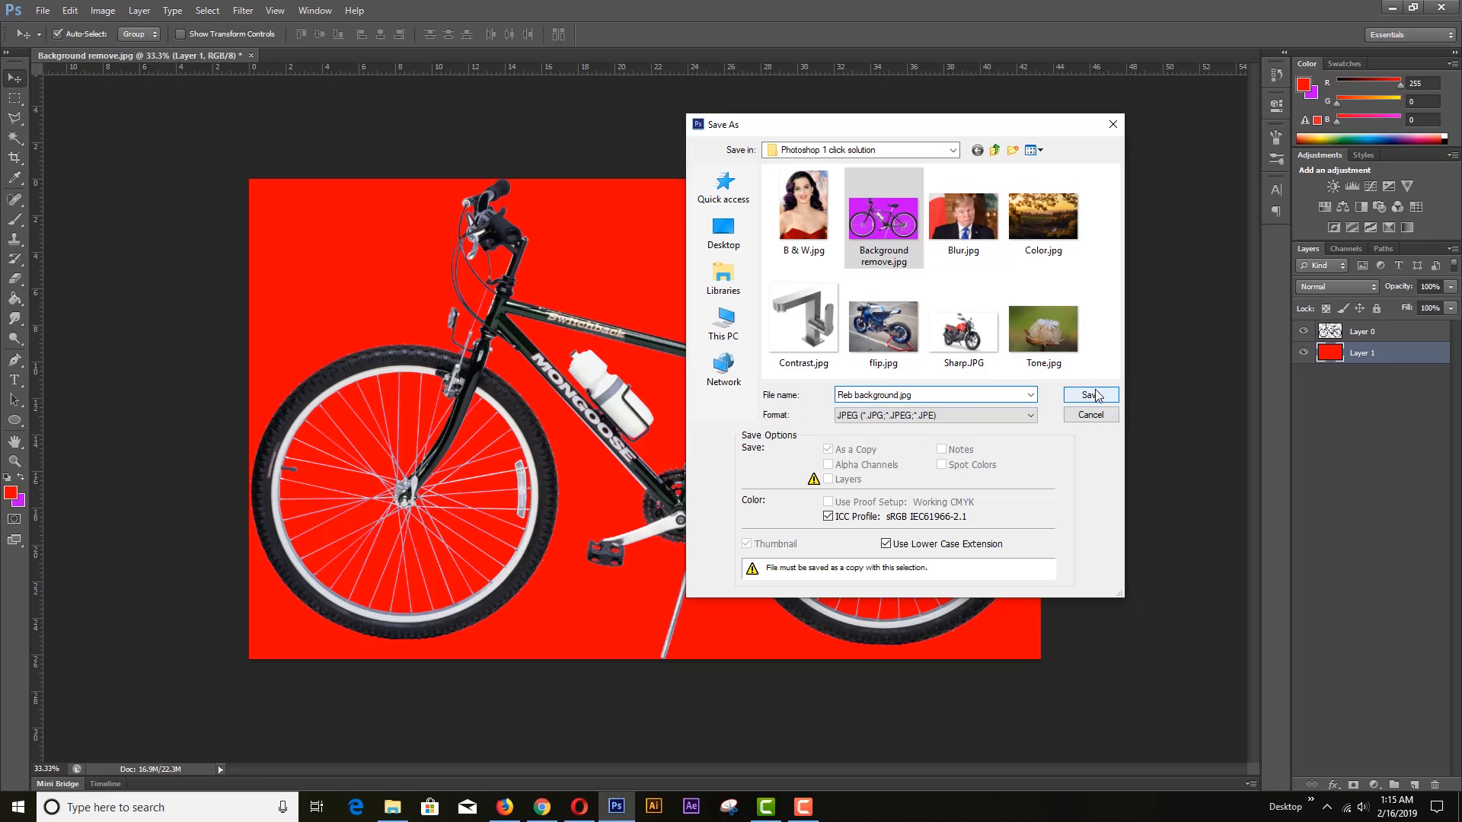
key(BackSpace)
text(d)
click(1102, 401)
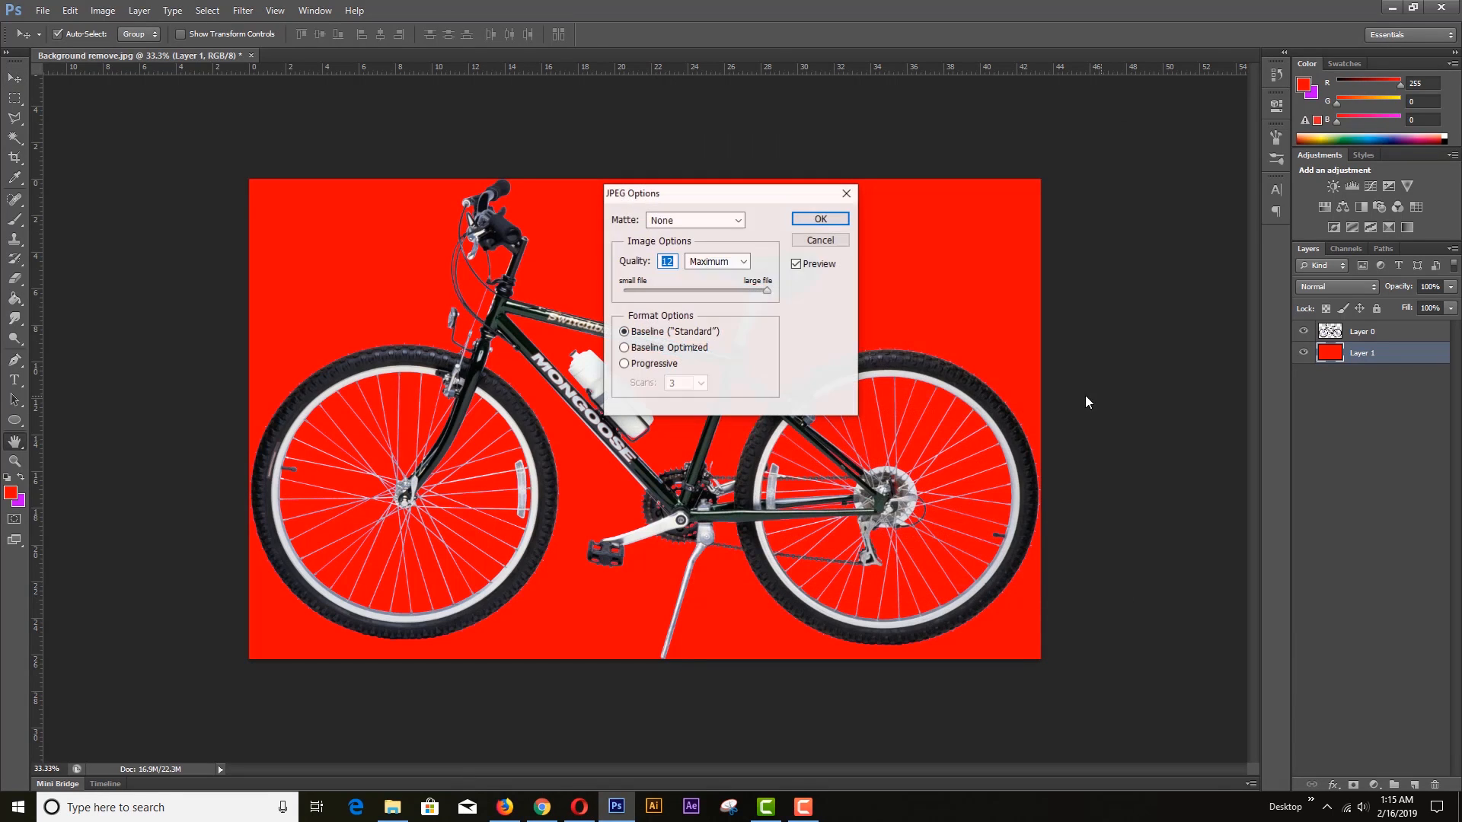
click(820, 223)
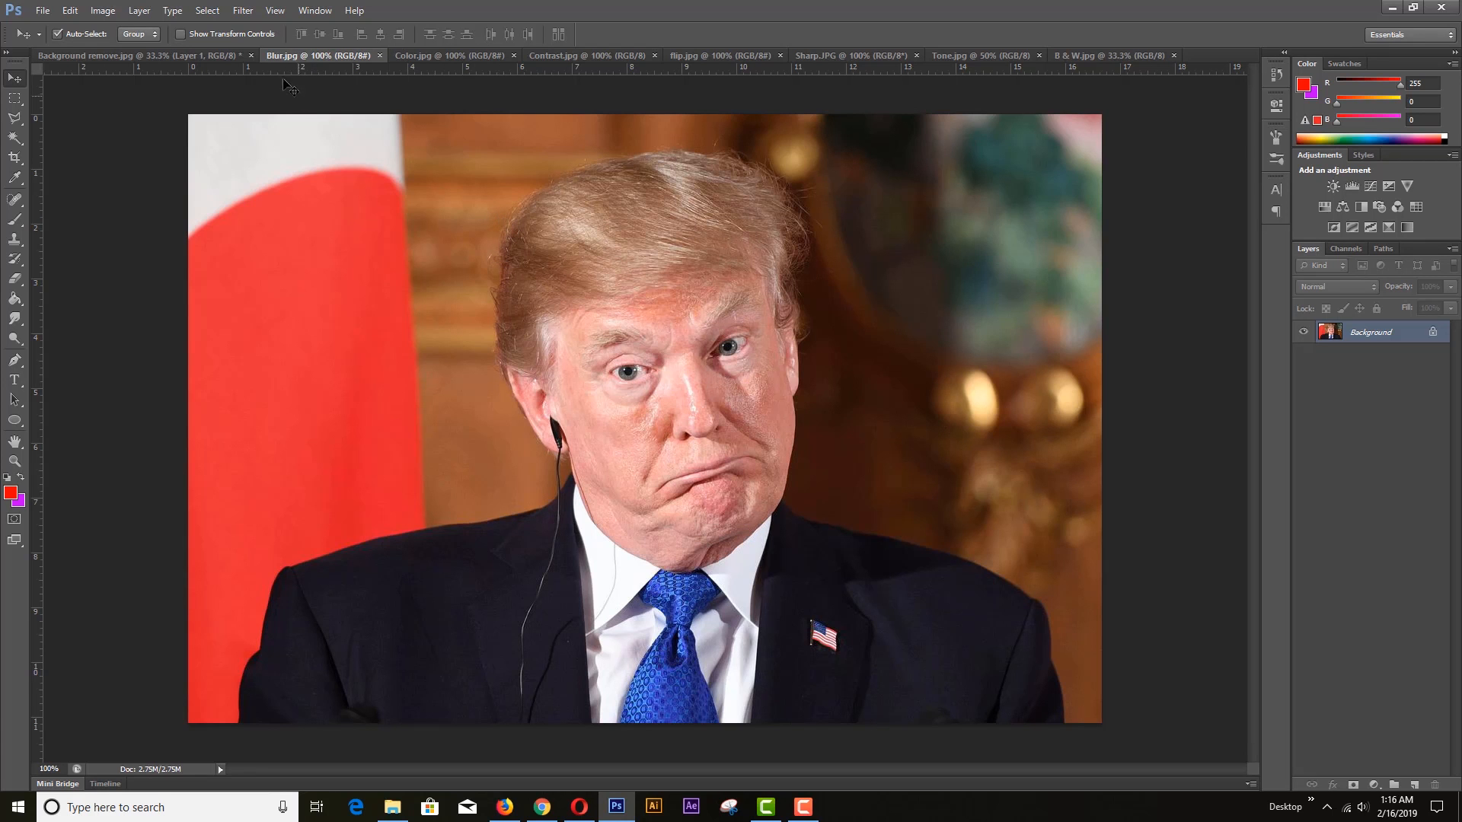
Convert the locked background of Blur.jpg into a regular layer
scroll(757, 390, down, 2)
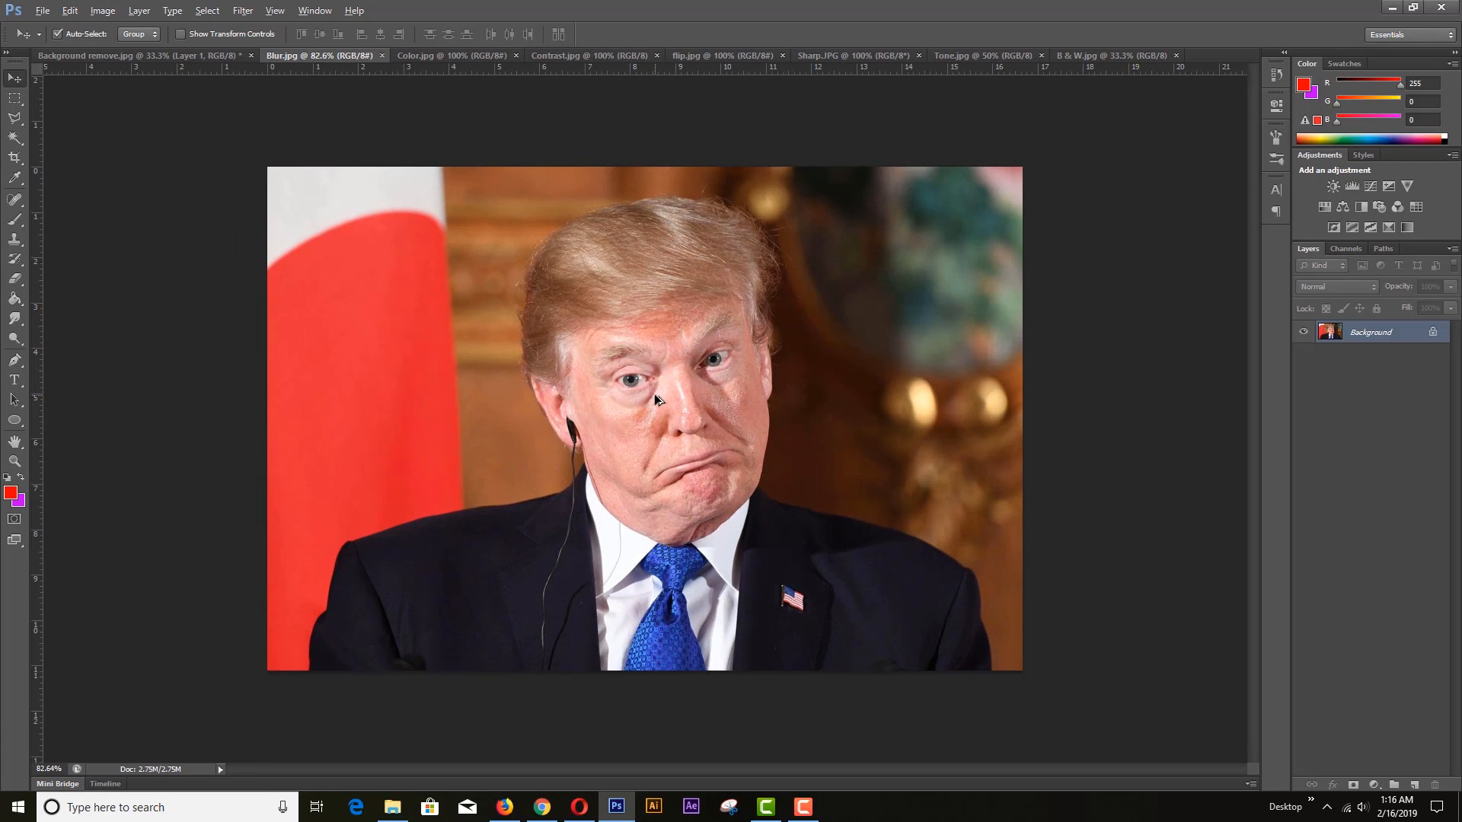
scroll(682, 380, up, 2)
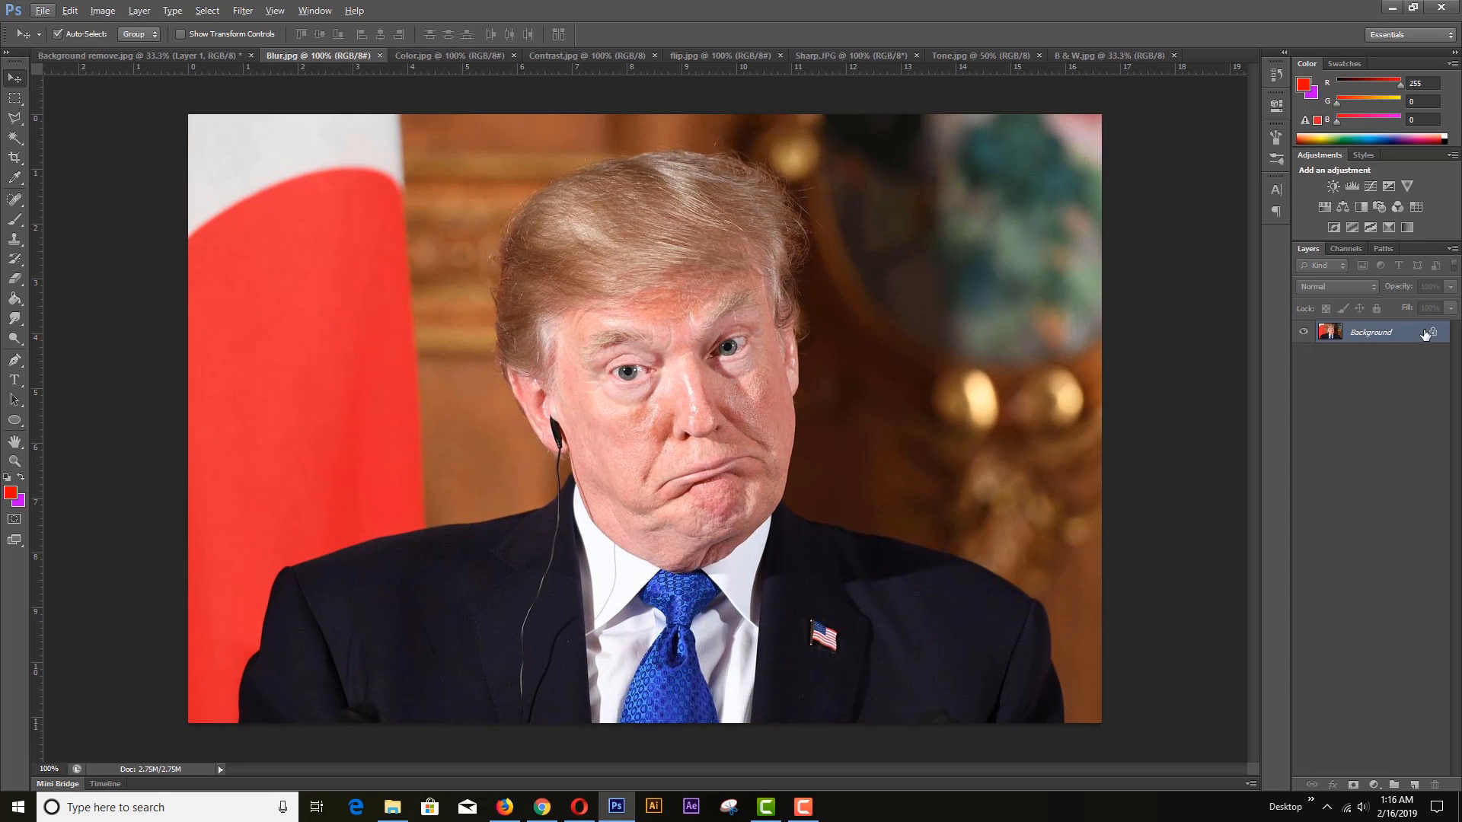
double_click(1420, 336)
click(855, 256)
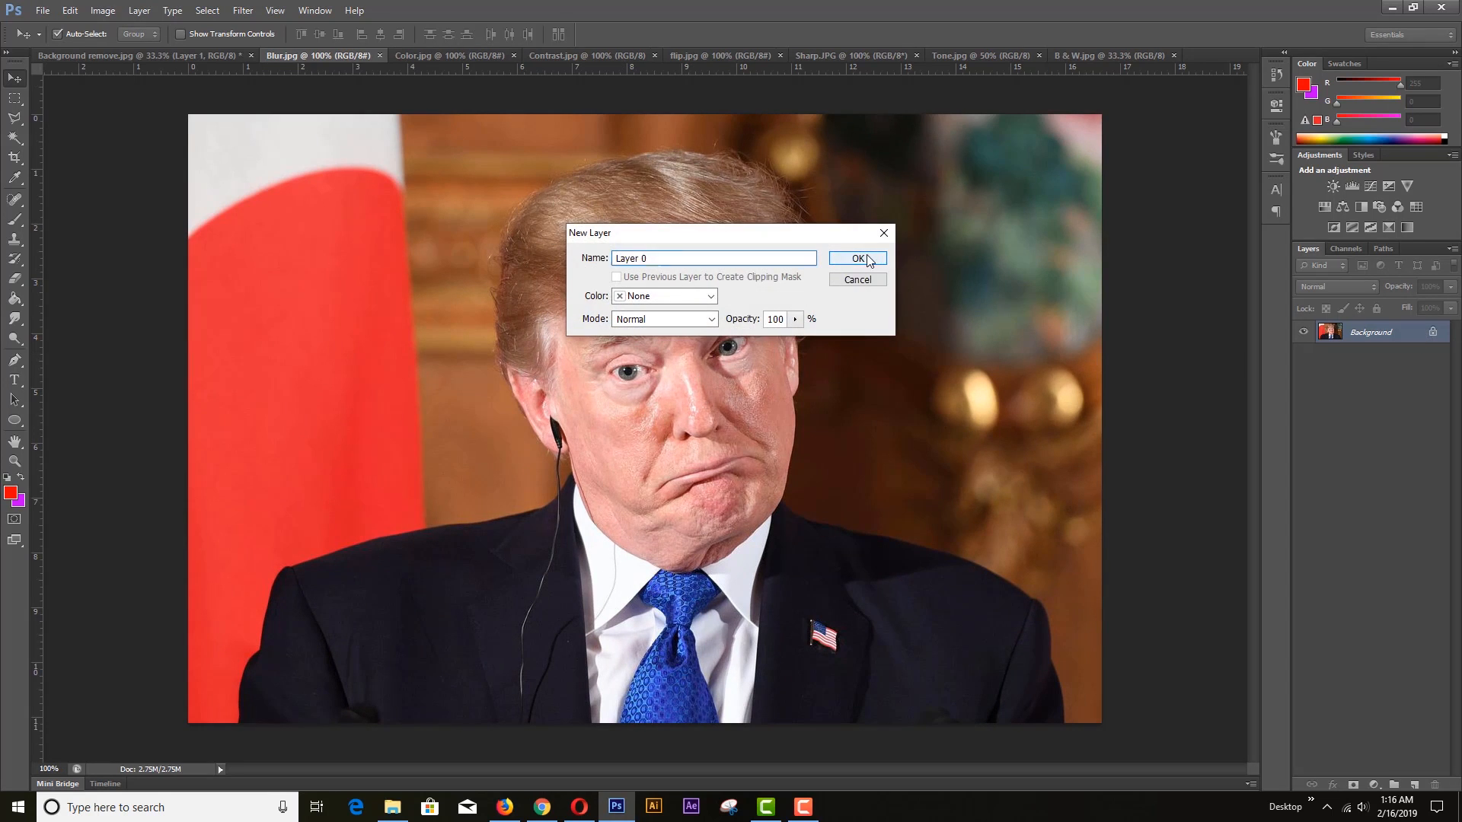
Draw an elliptical selection around the man's face from forehead to chin
click(14, 99)
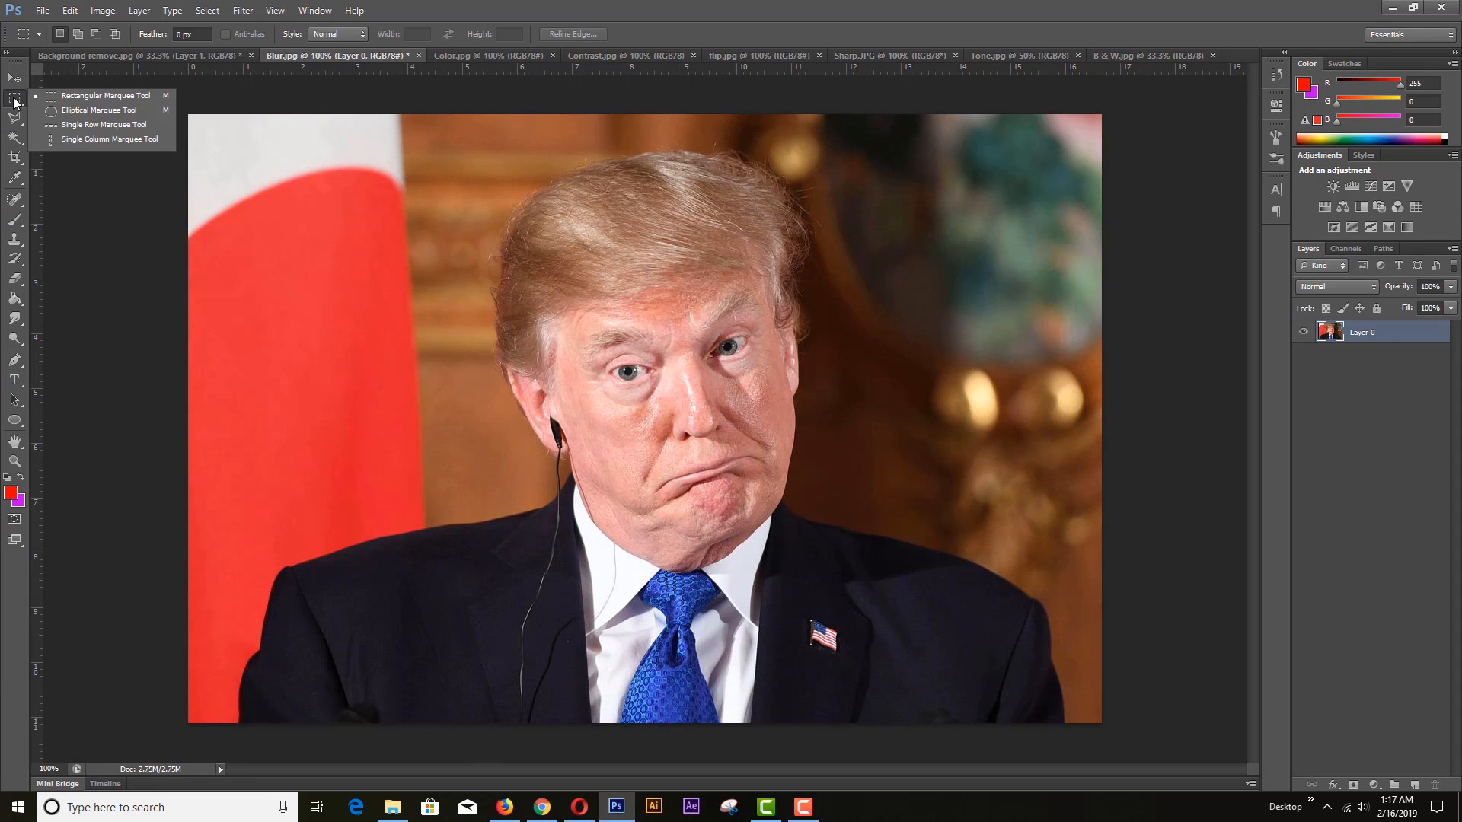
click(82, 113)
drag(549, 288, 812, 570)
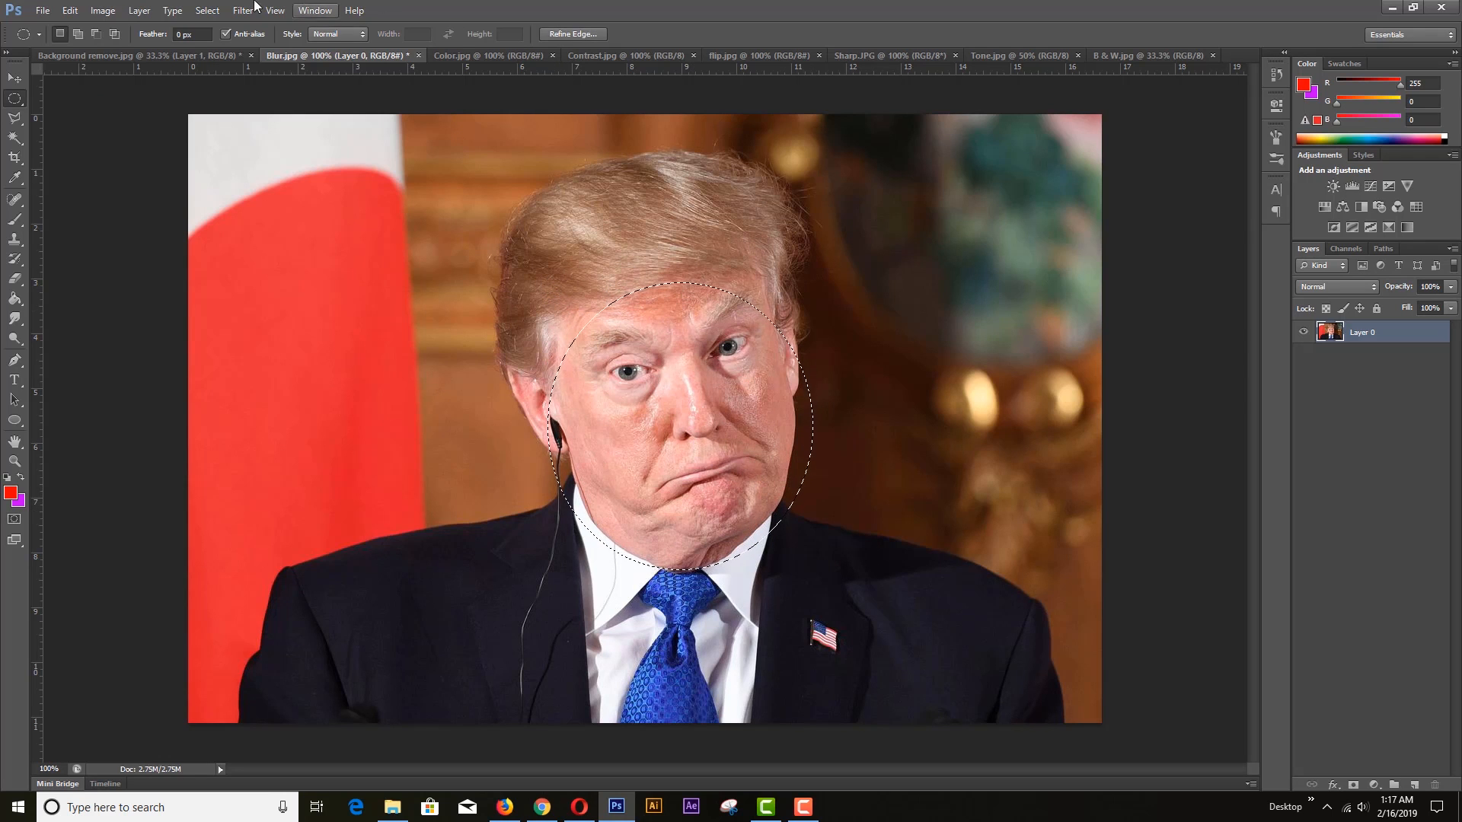
Apply a Gaussian Blur with a radius of 19.6 pixels to the selected face, and clear the selection
click(240, 9)
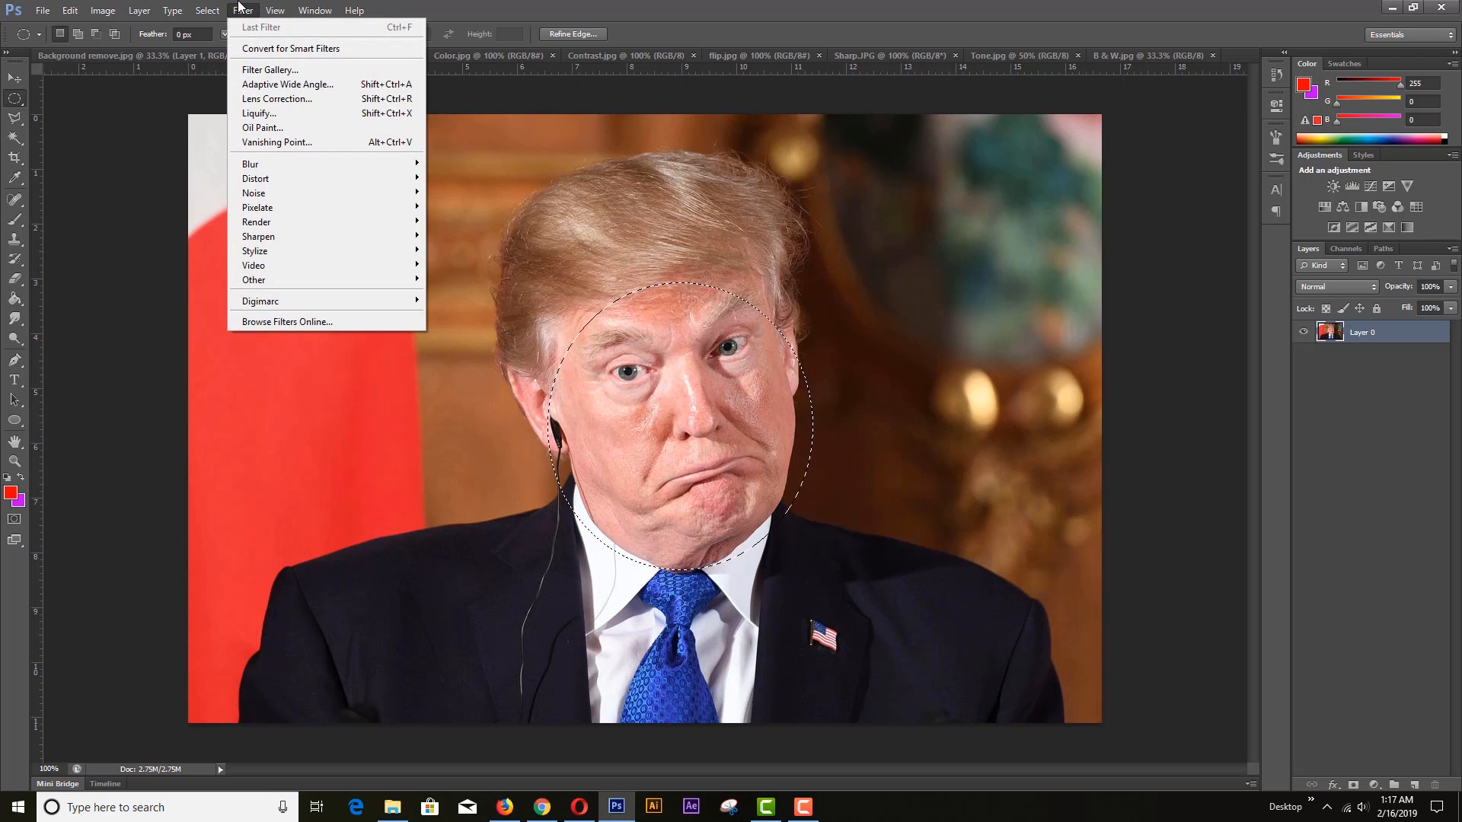
mouse_move(400, 166)
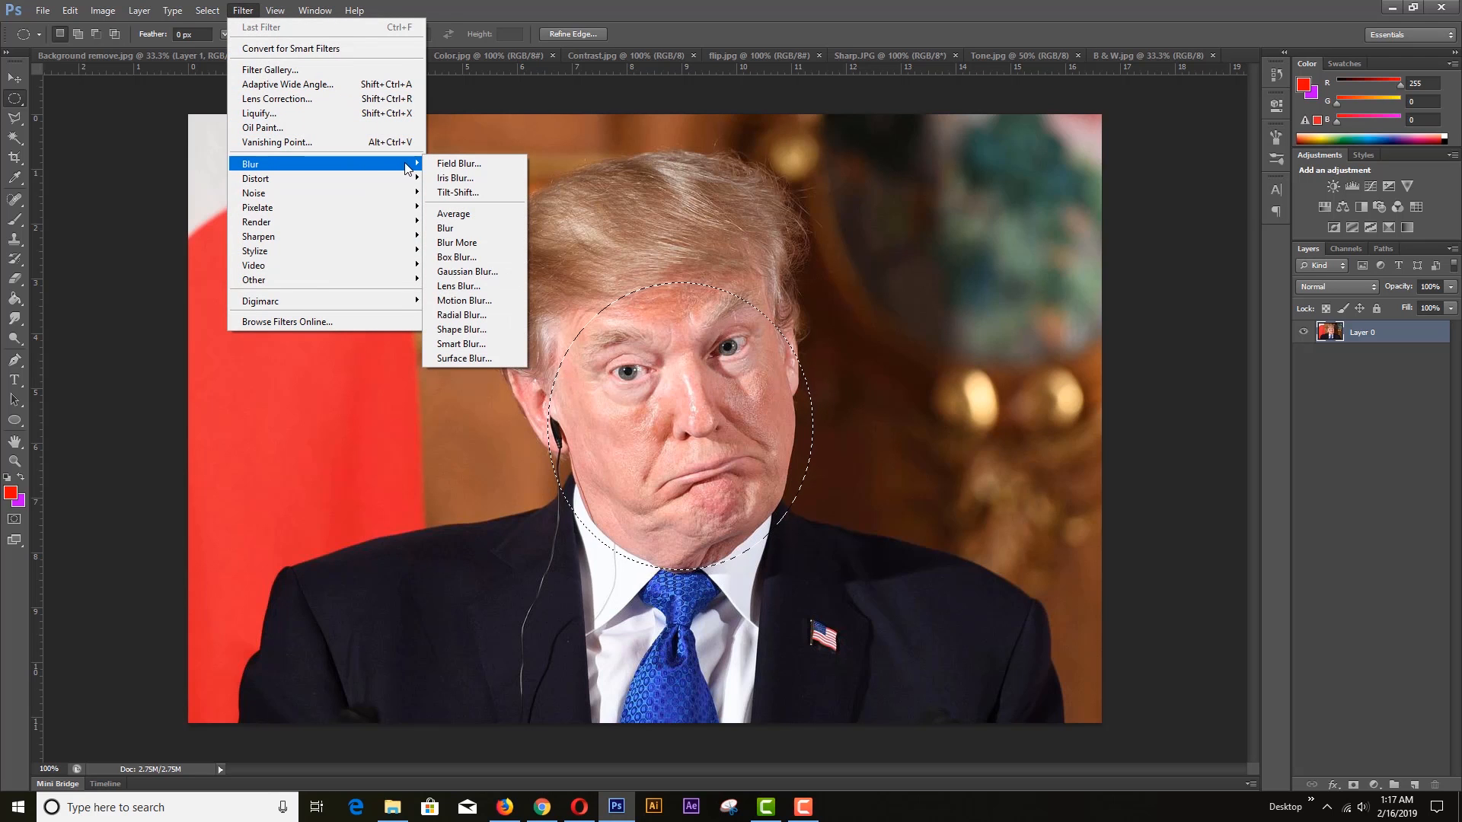
click(469, 278)
mouse_move(930, 327)
mouse_down()
mouse_move(898, 328)
mouse_move(923, 326)
mouse_up()
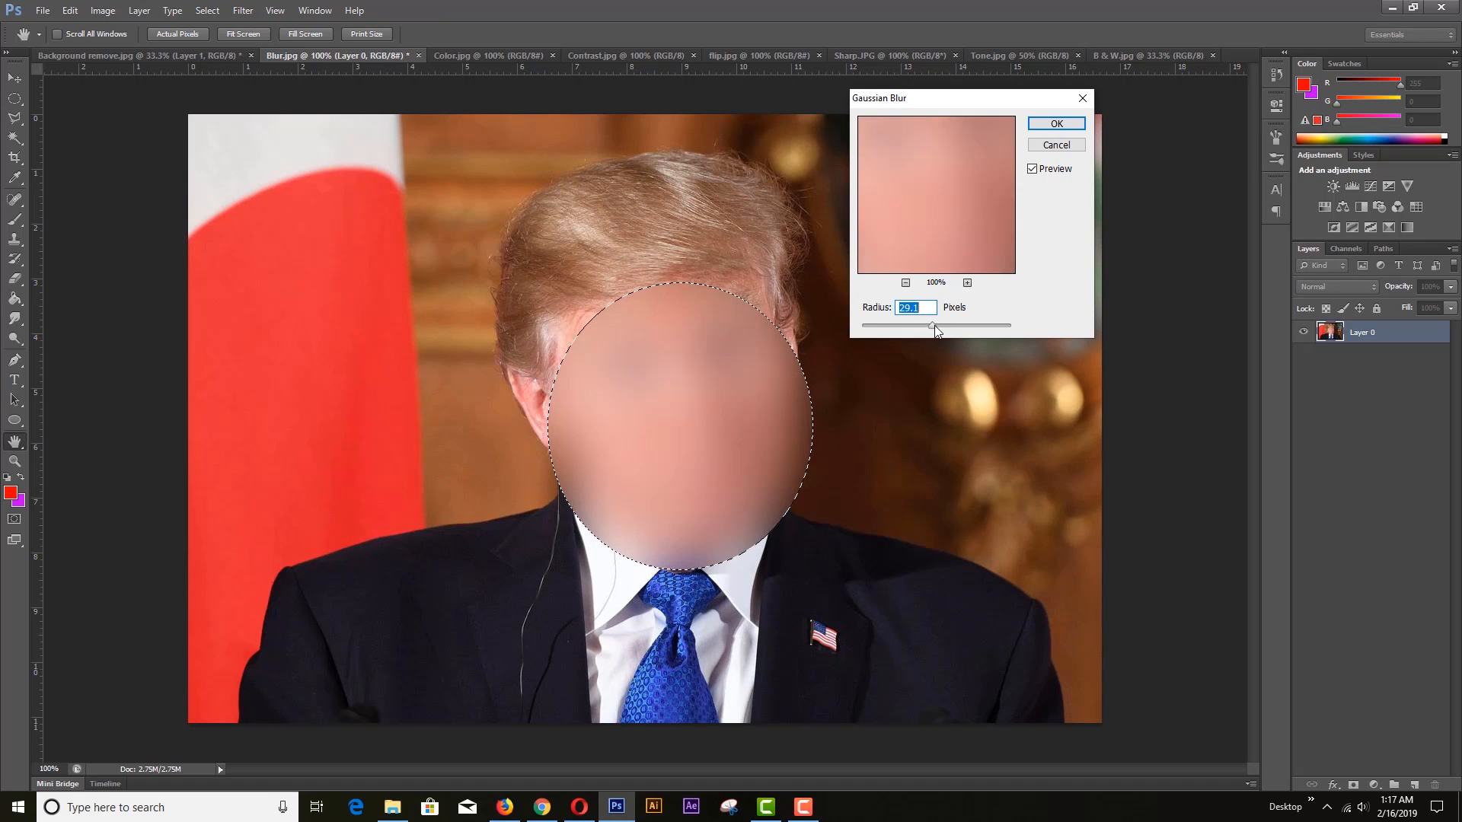
drag(927, 327, 926, 327)
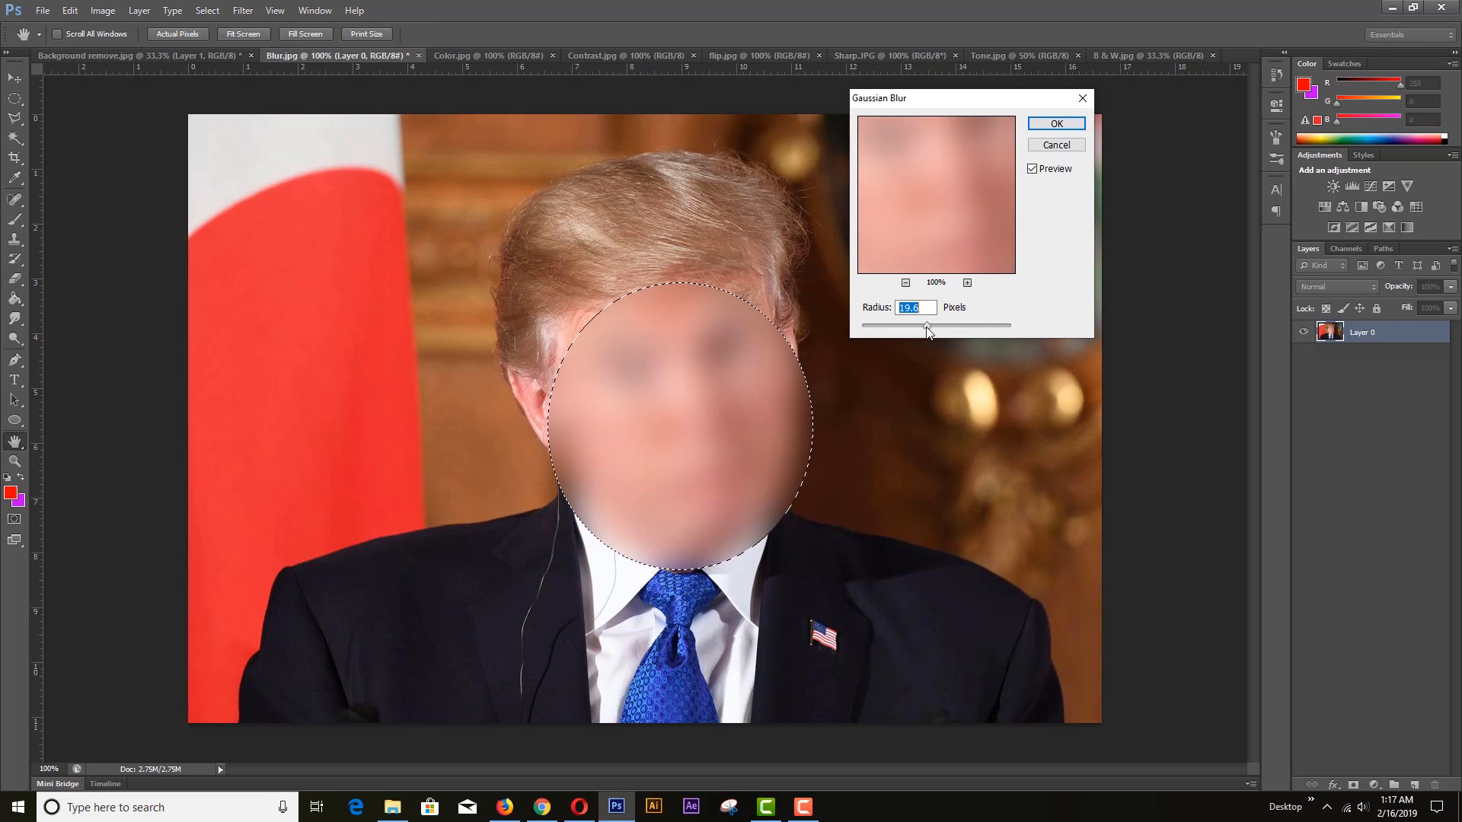
click(1056, 124)
key(ctrl+d)
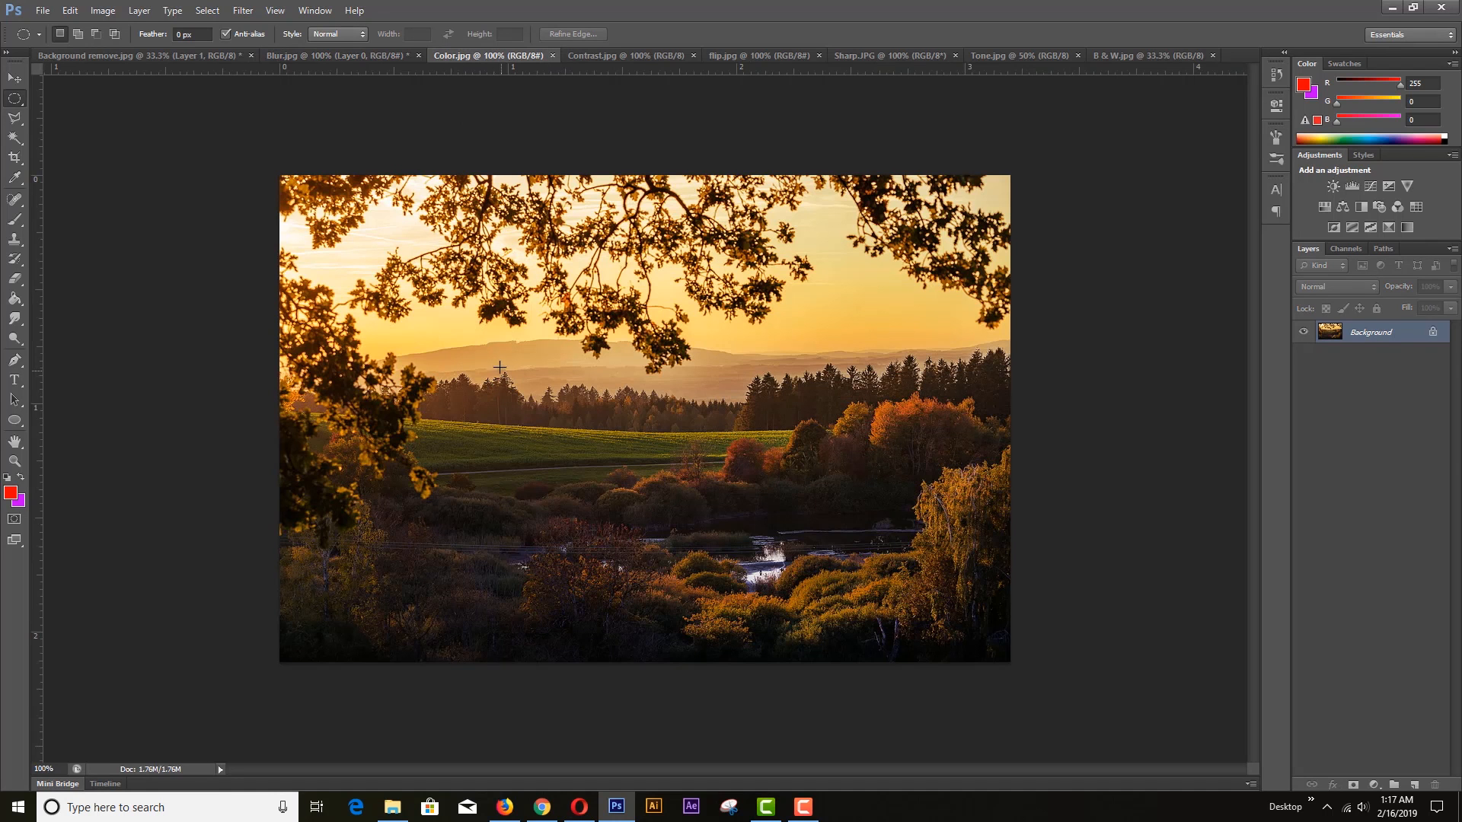
Apply Auto Color to the landscape photo Color.jpg
scroll(429, 358, up, 5)
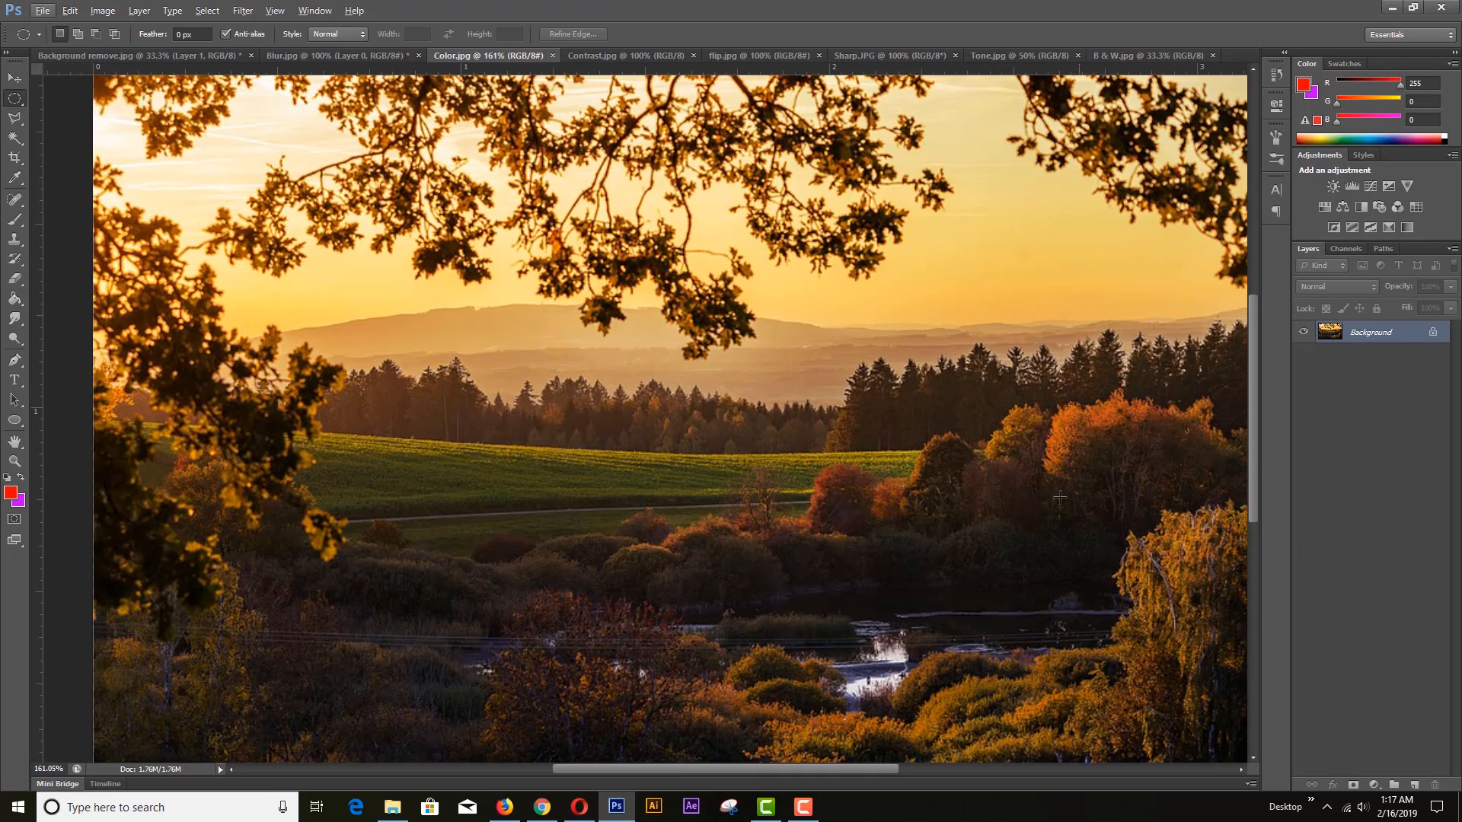
scroll(459, 507, down, 5)
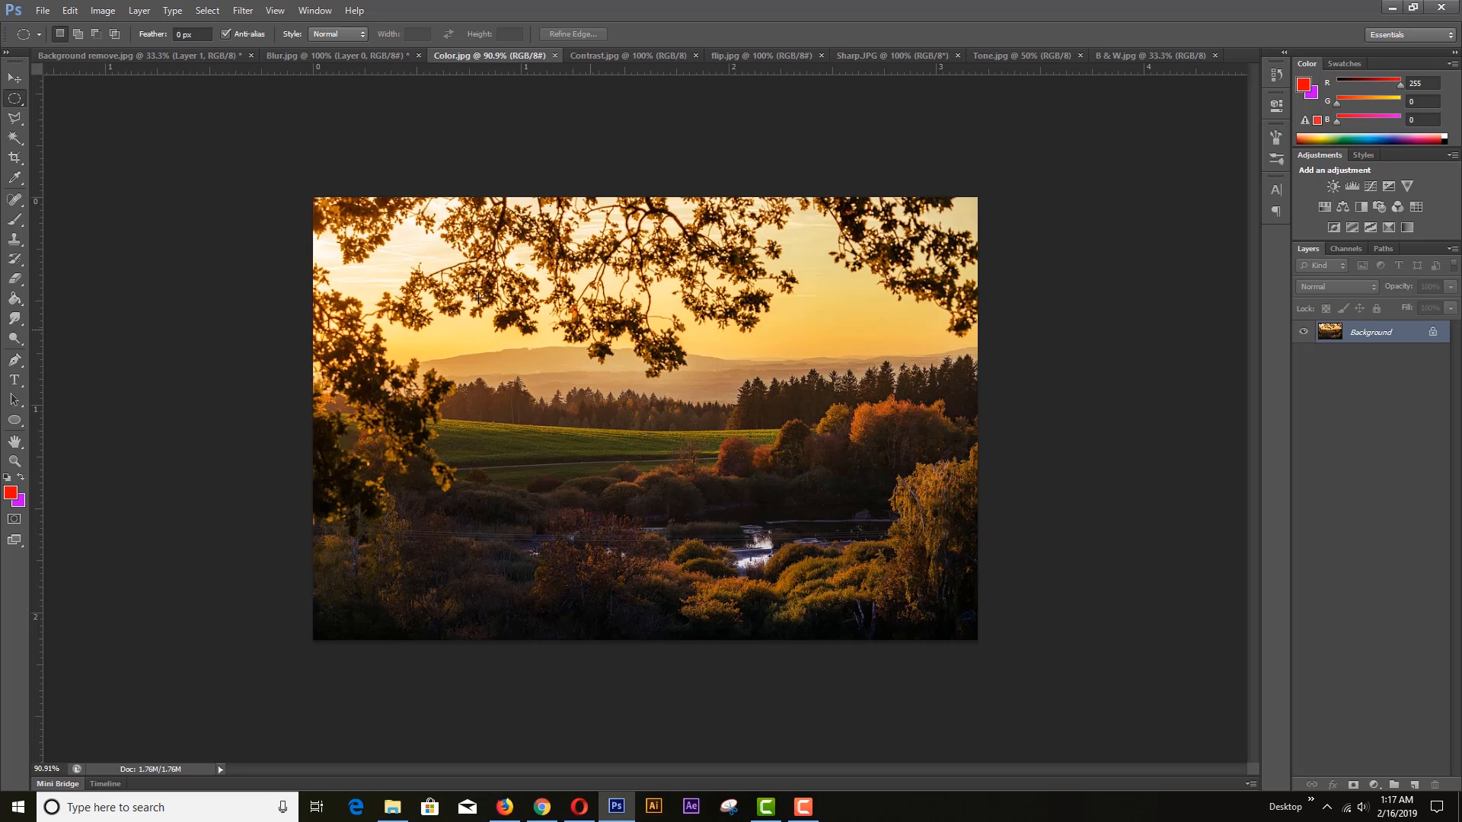
click(102, 12)
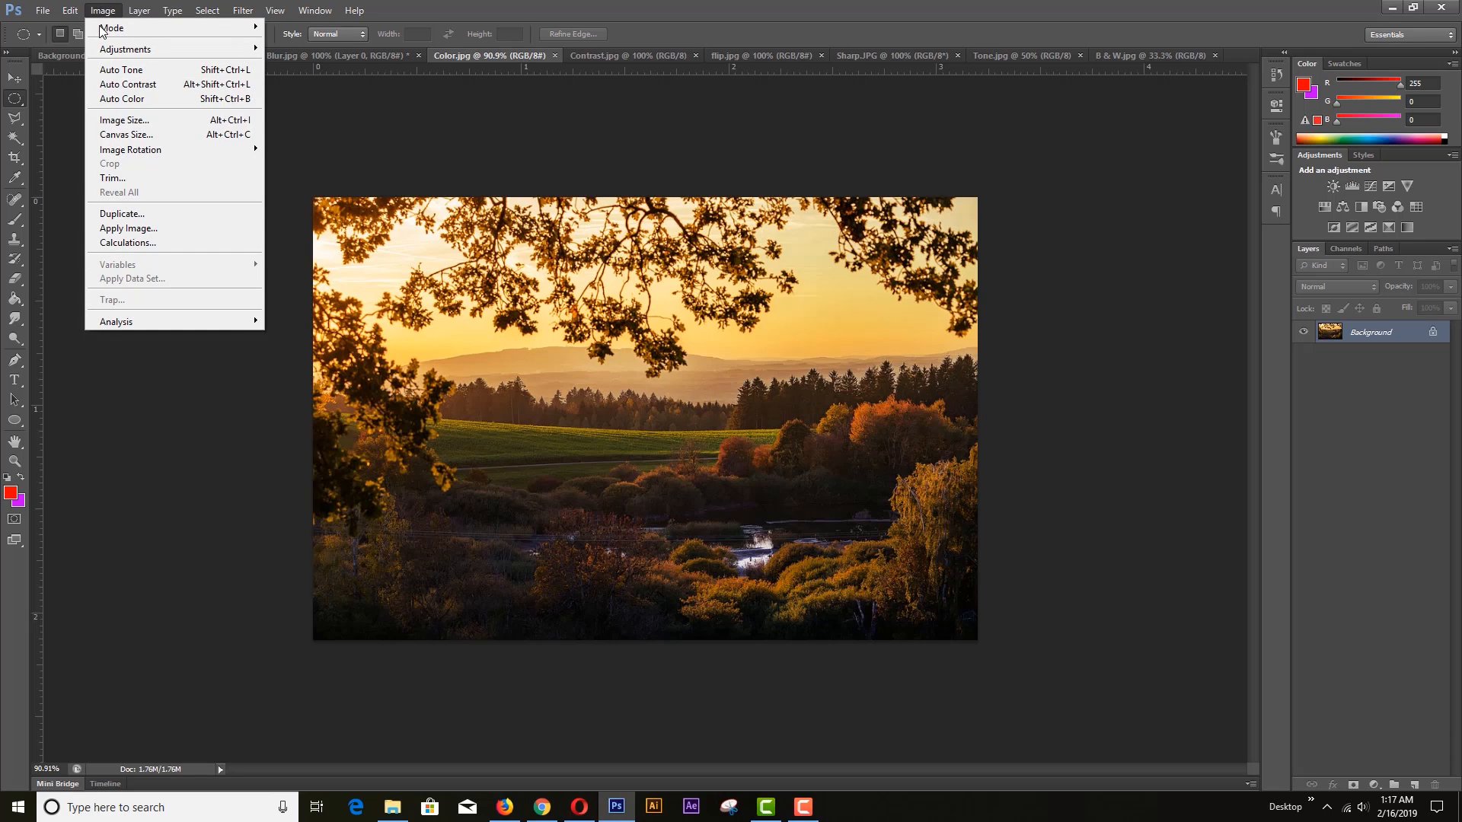
click(124, 98)
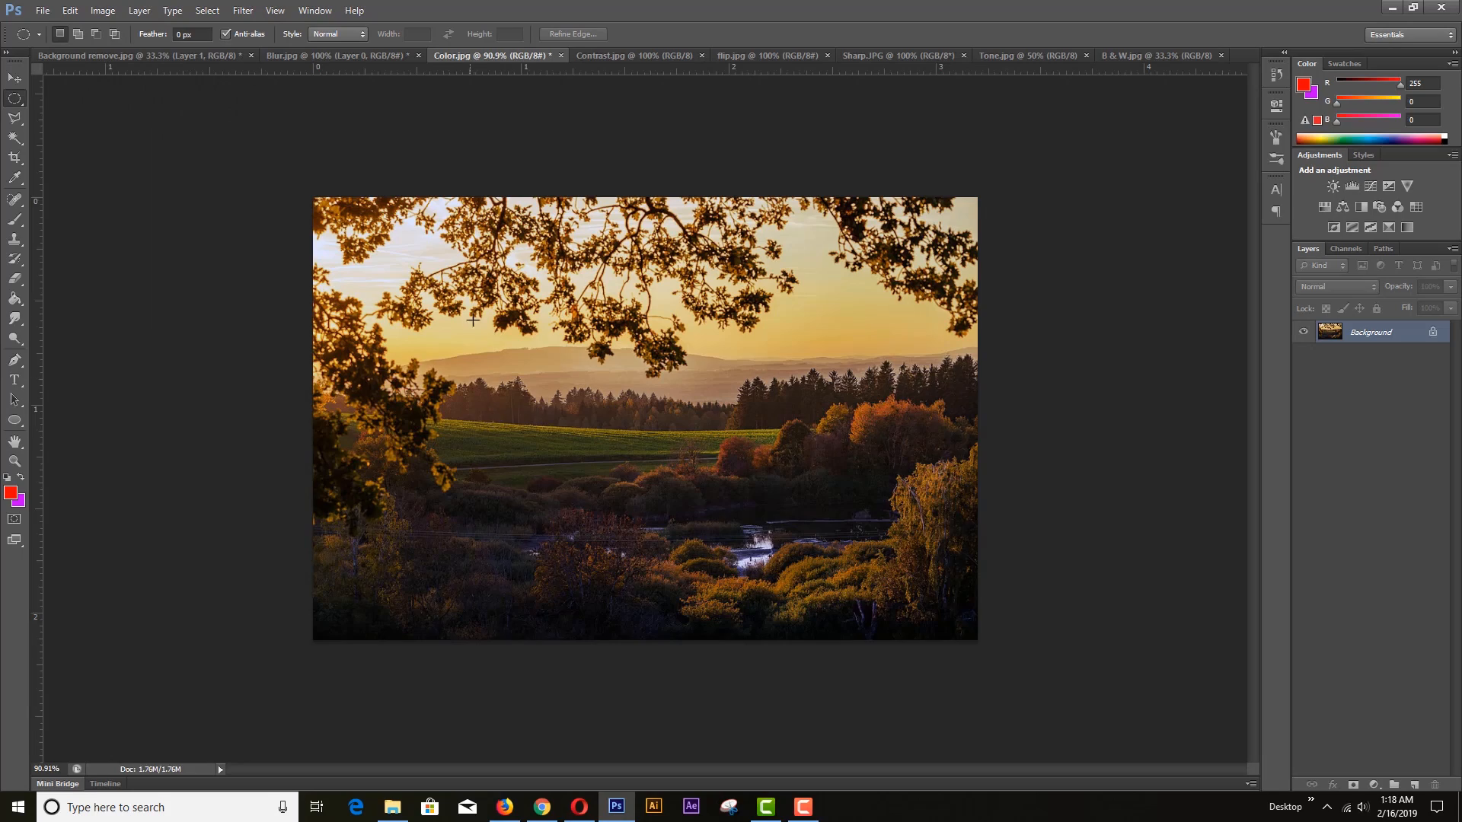
Compare the landscape before and after the automatic color correction by repeatedly undoing and redoing it
scroll(471, 303, up, 8)
scroll(468, 297, down, 2)
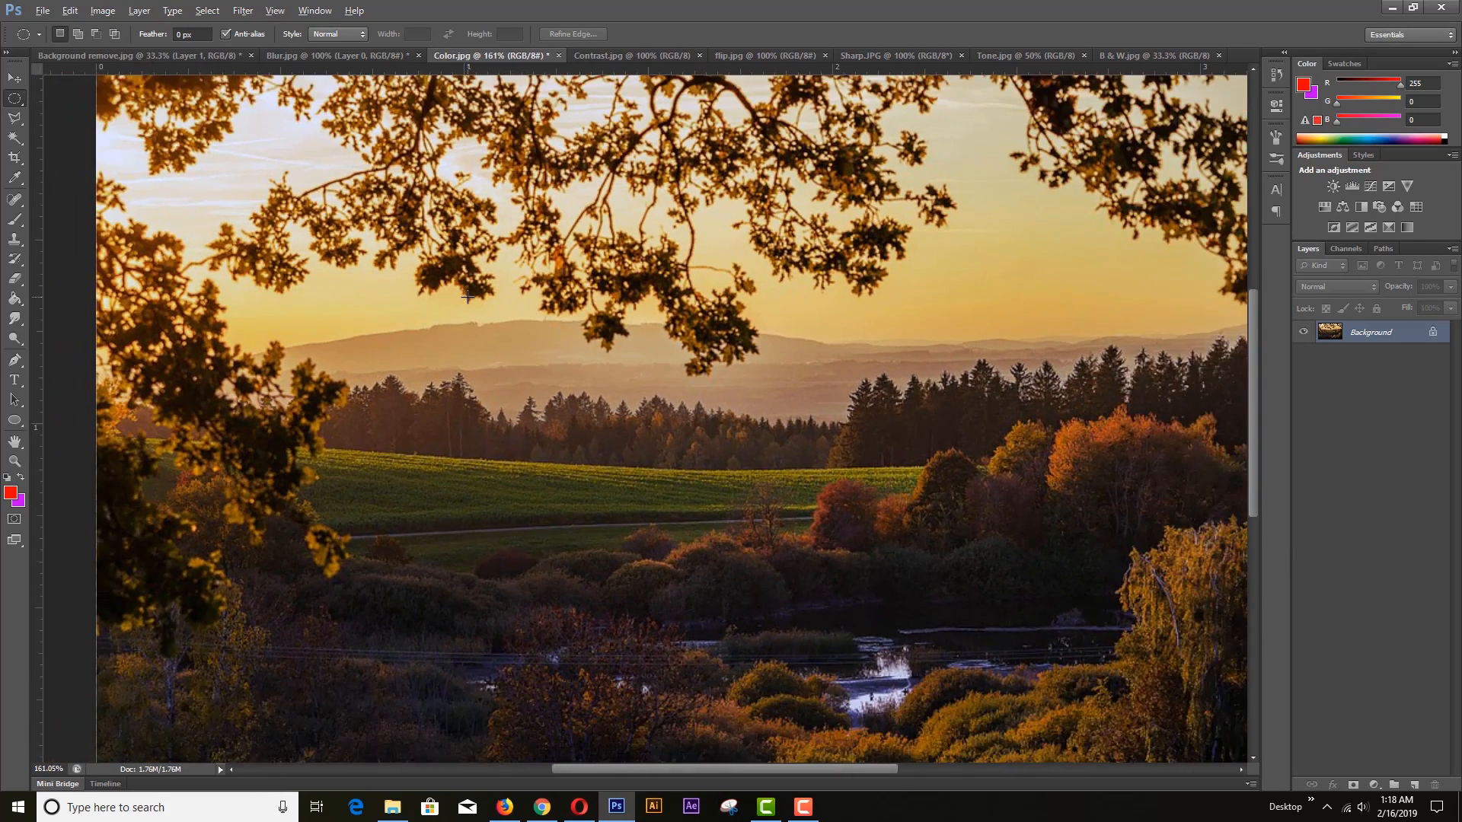
key(alt)
key(ctrl+z)
key(ctrl+z)
key(ctrl+z)
key(ctrl+z)
key(ctrl+z)
key(ctrl+z)
key(ctrl+1)
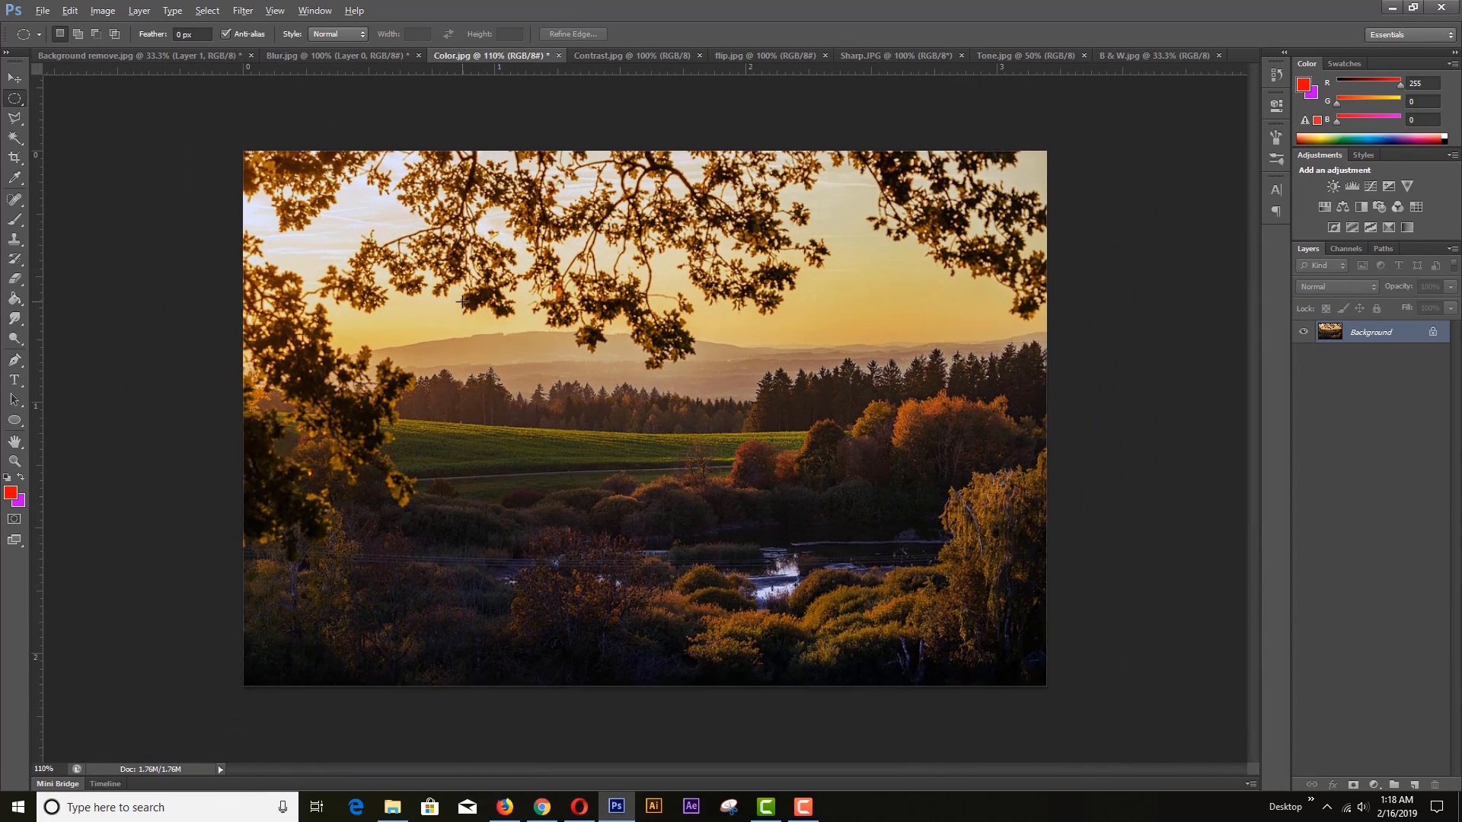
key(alt)
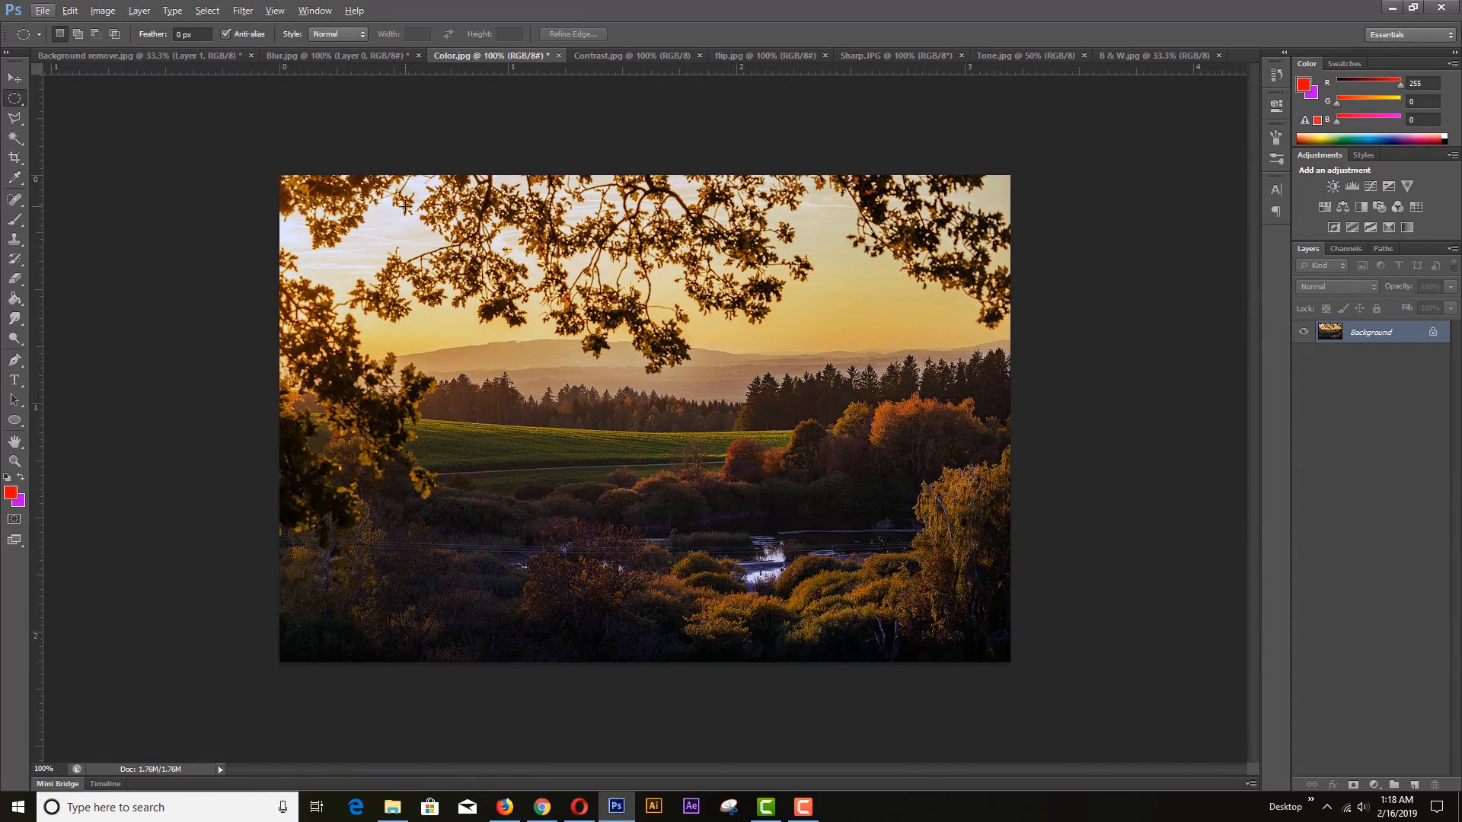
Convert the locked background of flip.jpg into a regular layer and flip the canvas horizontally
click(17, 82)
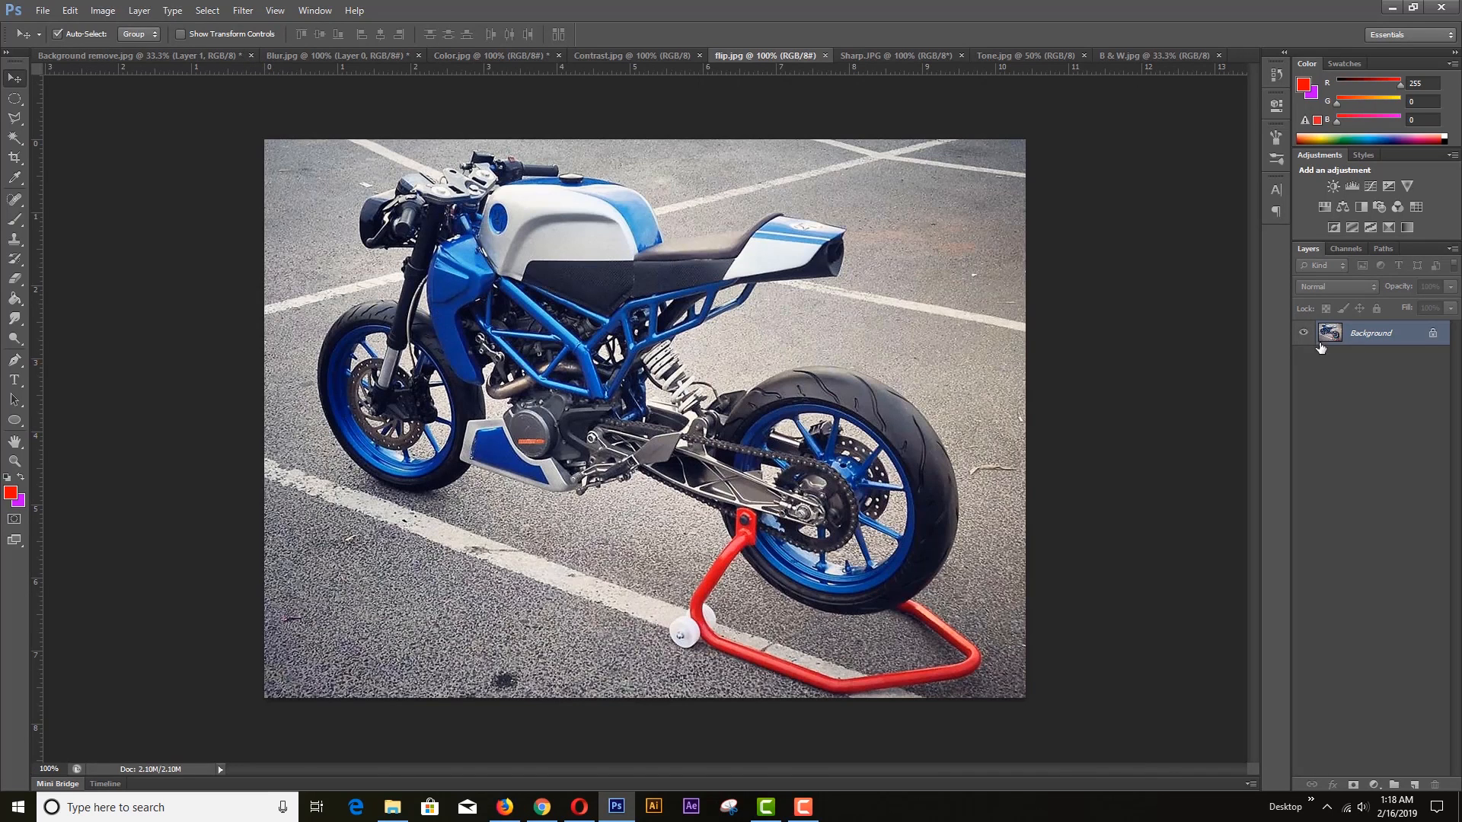
double_click(1416, 339)
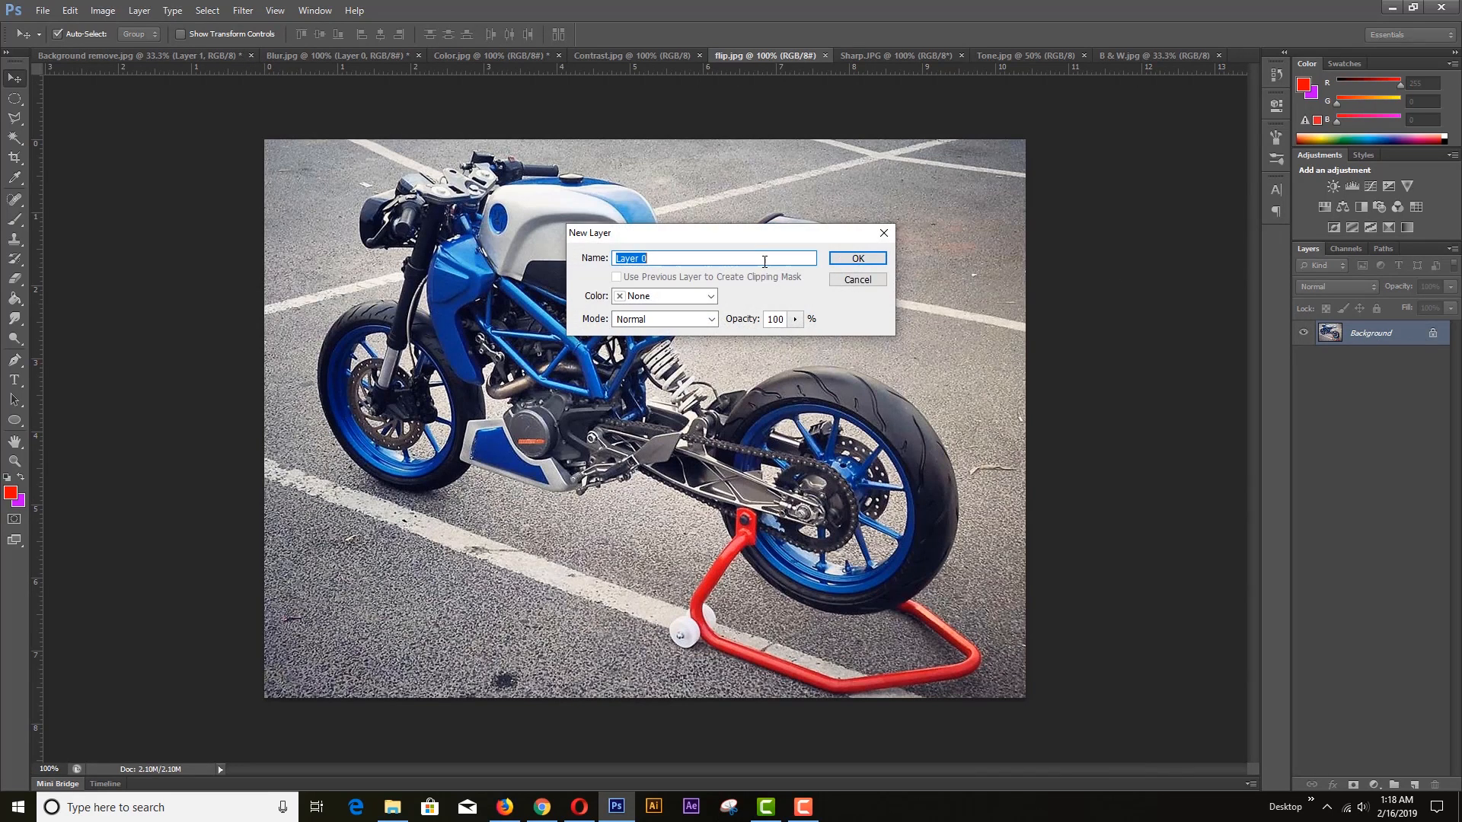
click(858, 259)
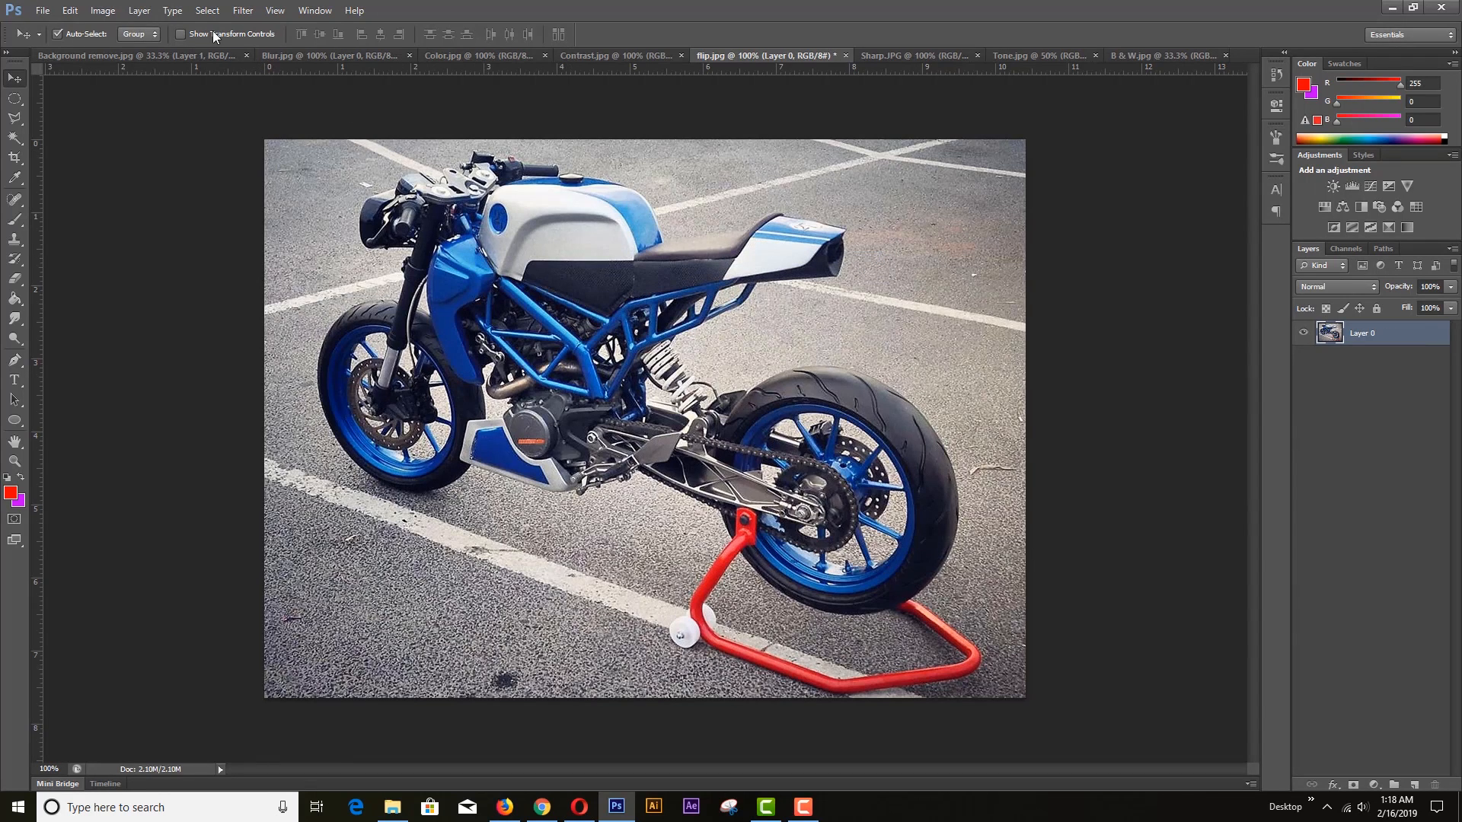
click(103, 11)
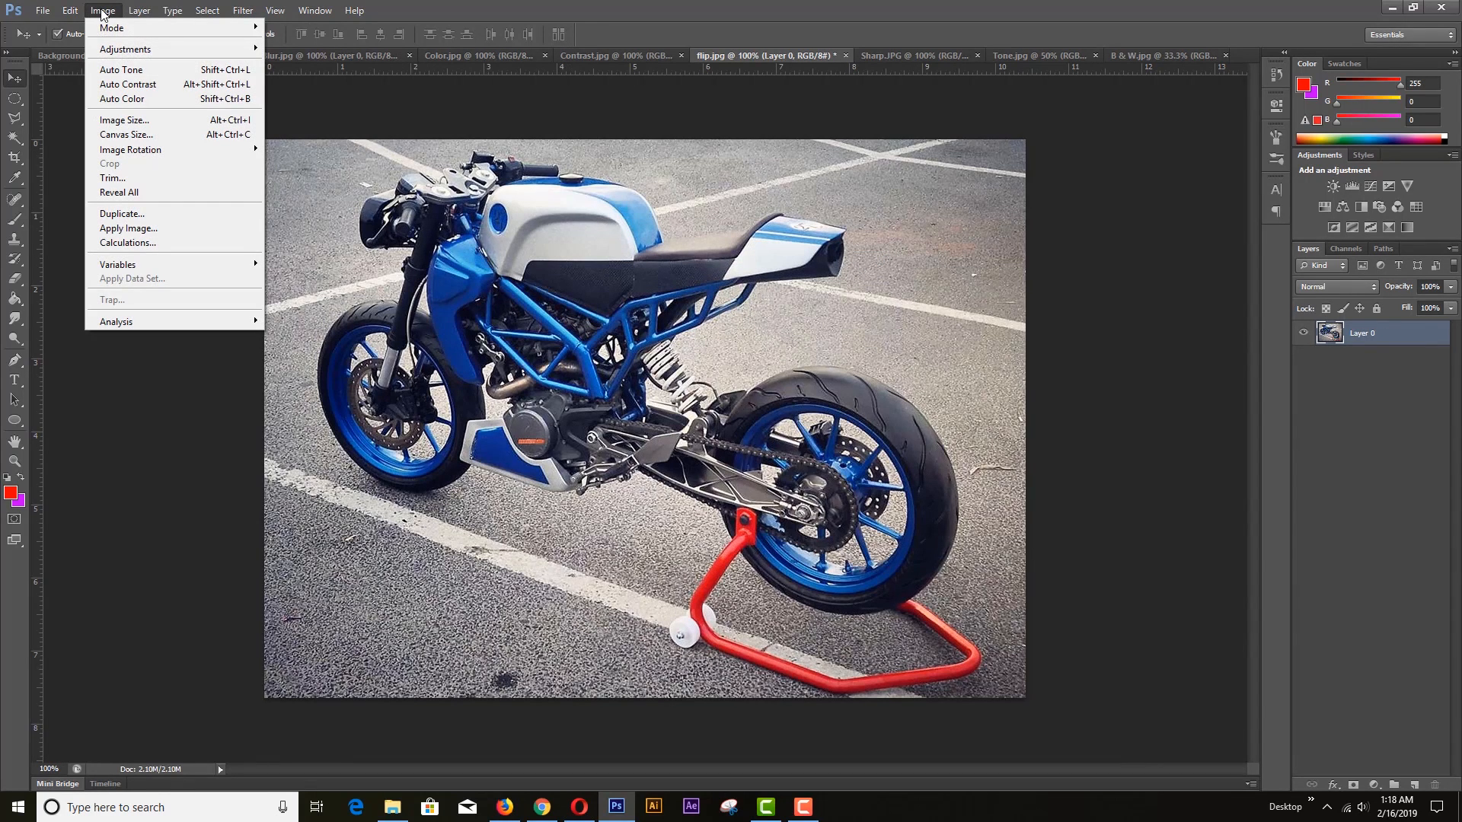
mouse_move(174, 156)
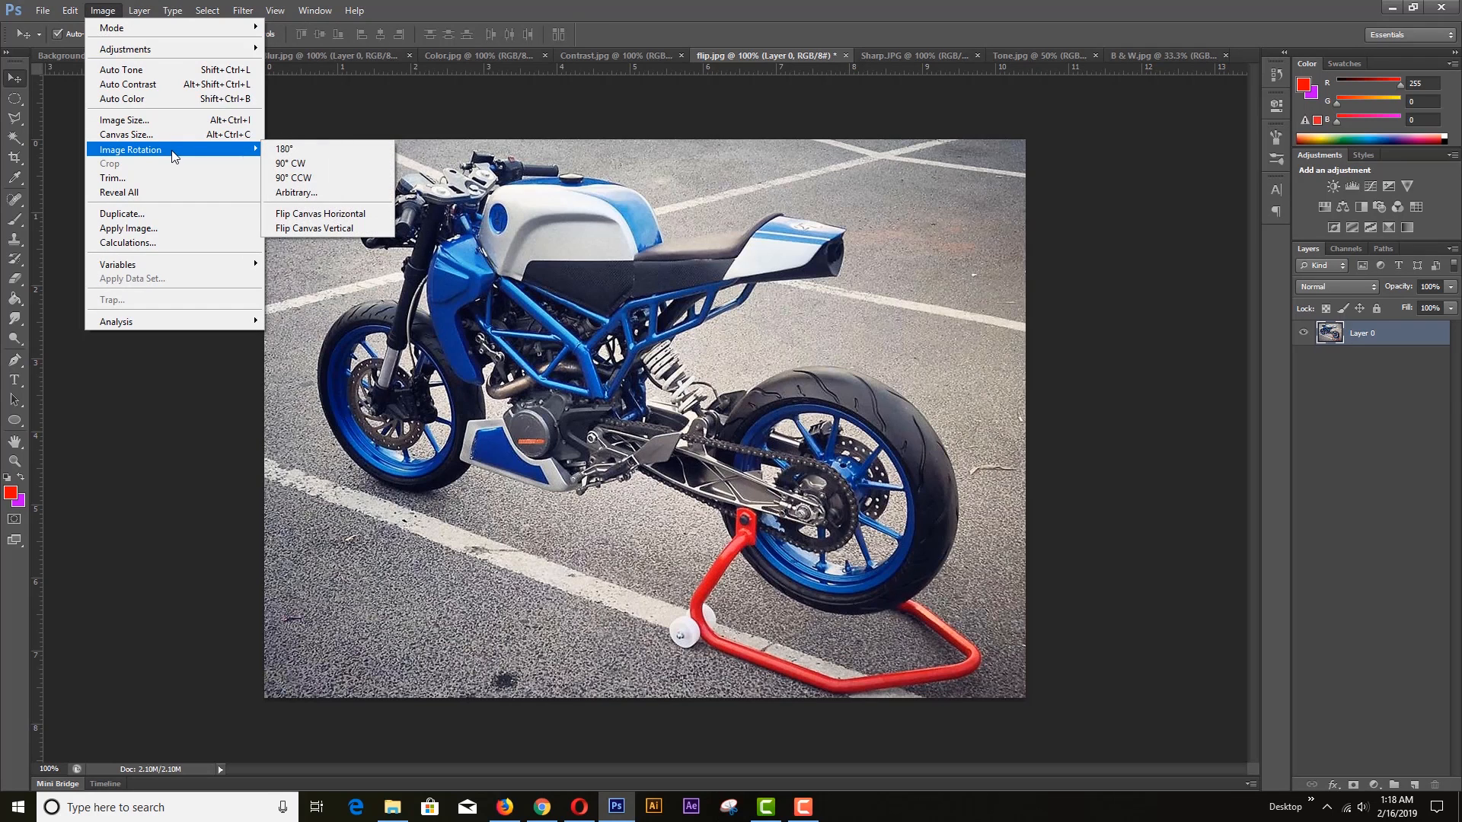
click(344, 216)
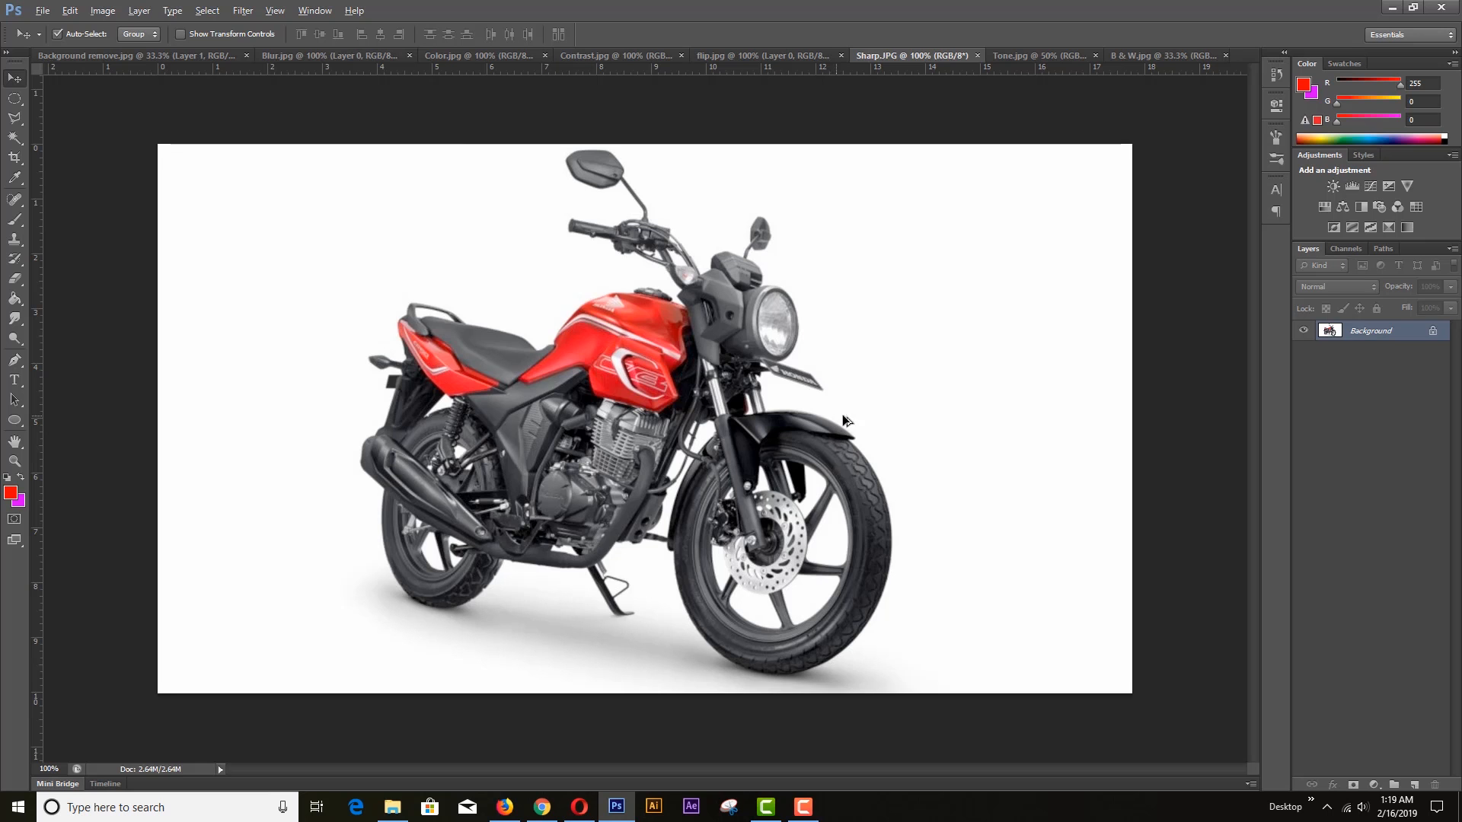
Draw a rectangular selection over the front part of the motorcycle in Sharp.JPG, covering the headlight and most of the front wheel
scroll(879, 413, up, 3)
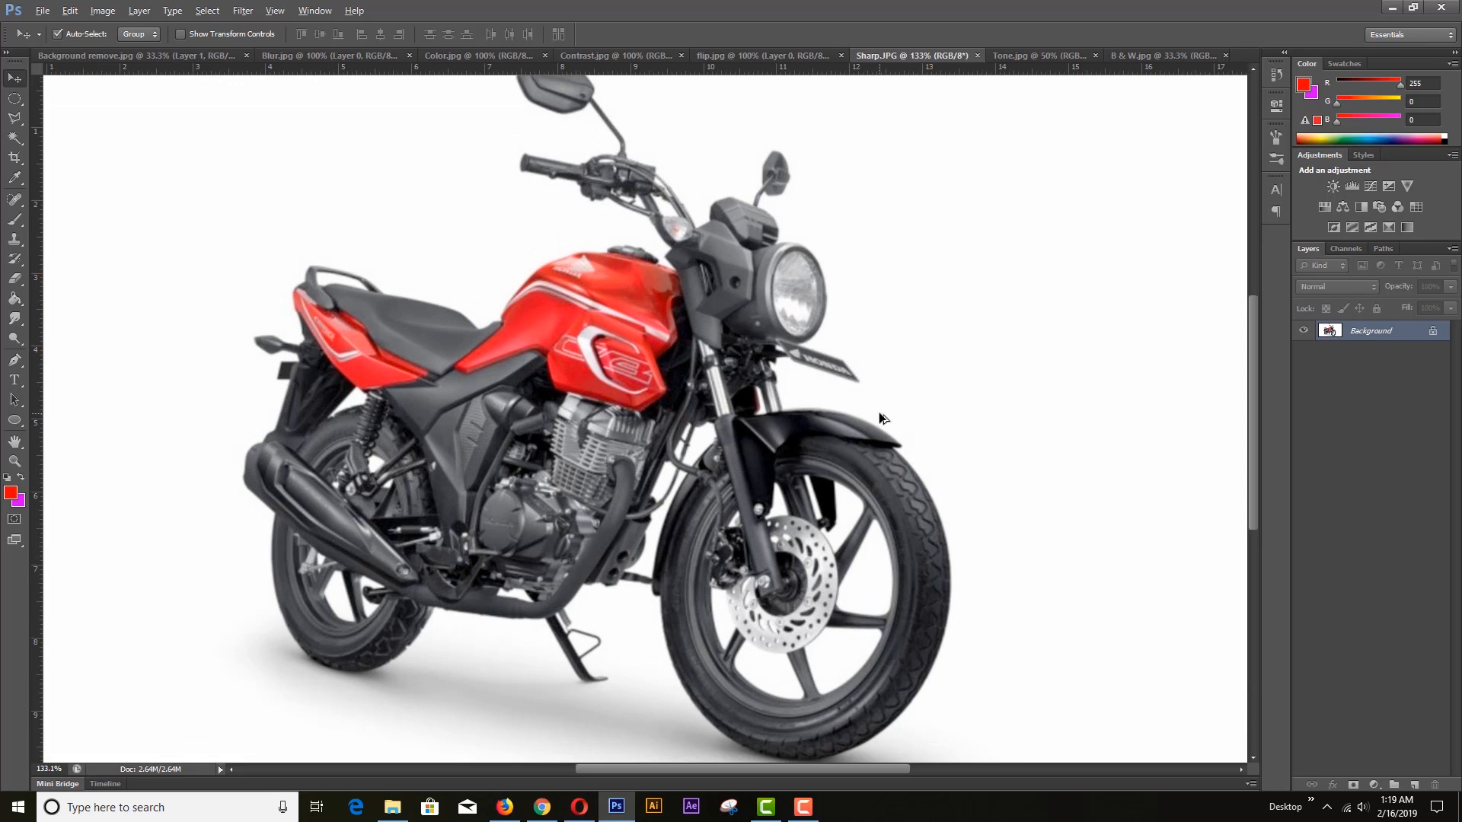
scroll(878, 412, up, 1)
drag(742, 415, 671, 368)
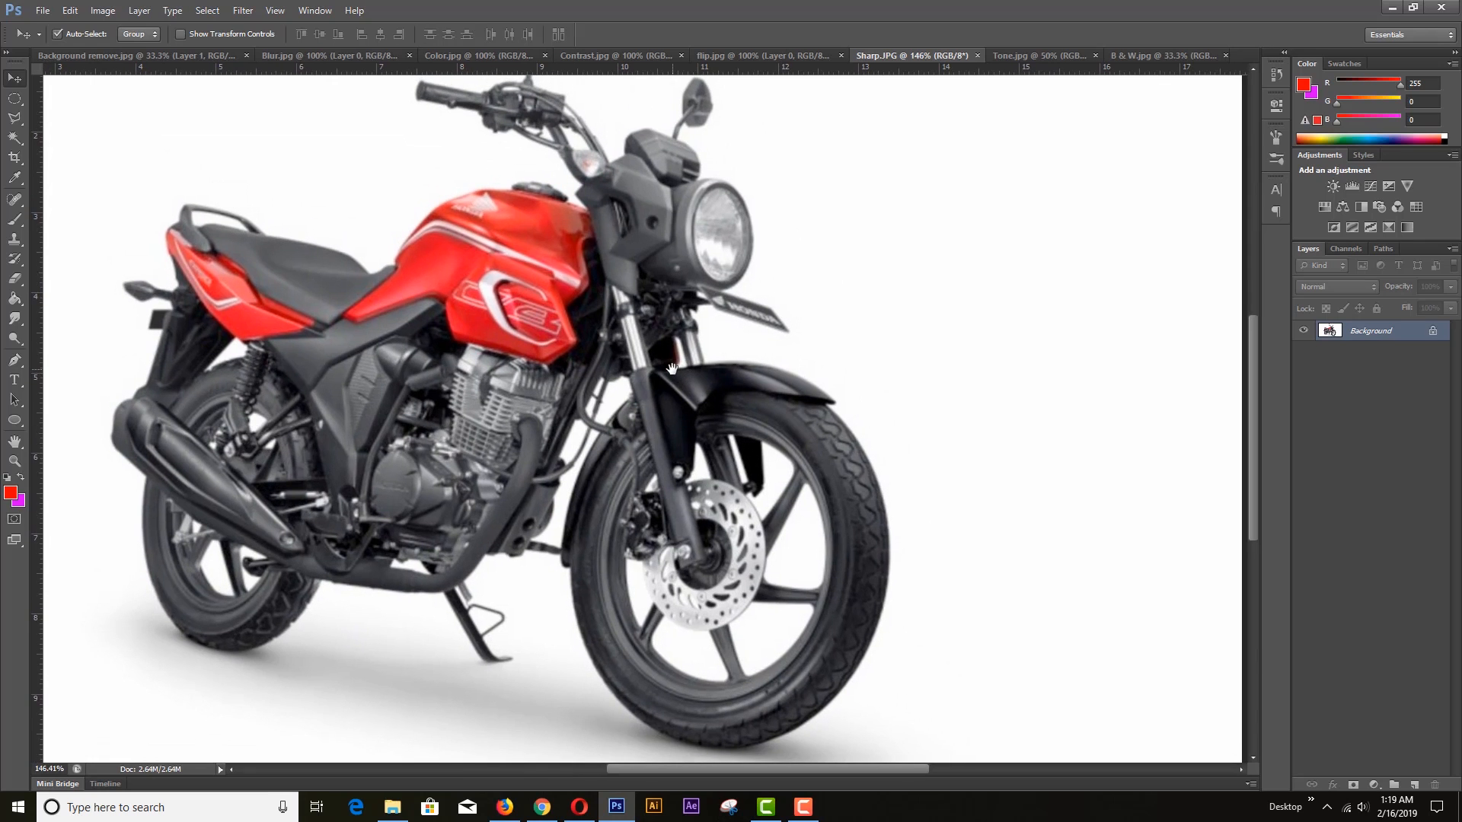
click(15, 98)
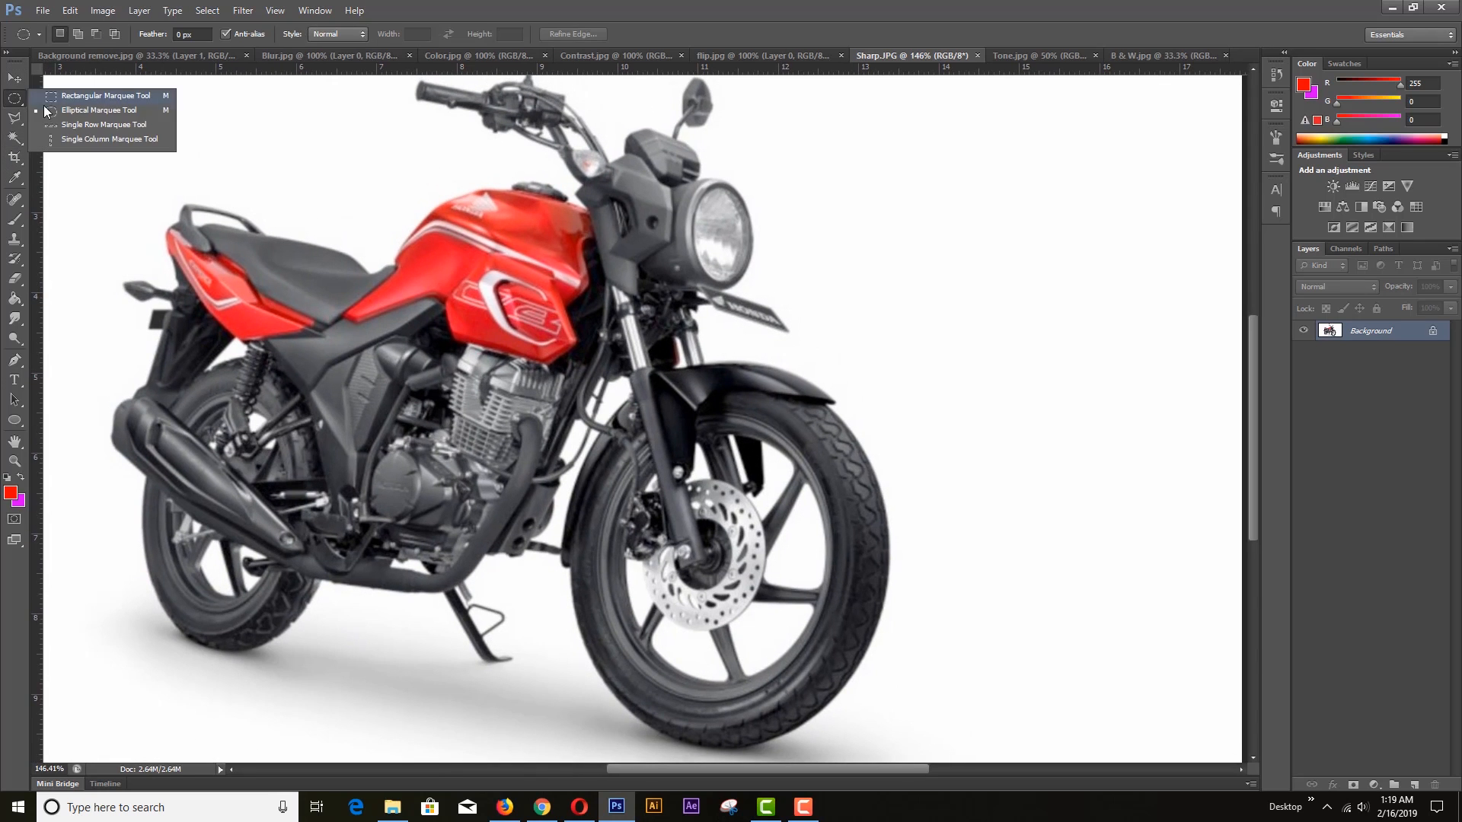
click(78, 96)
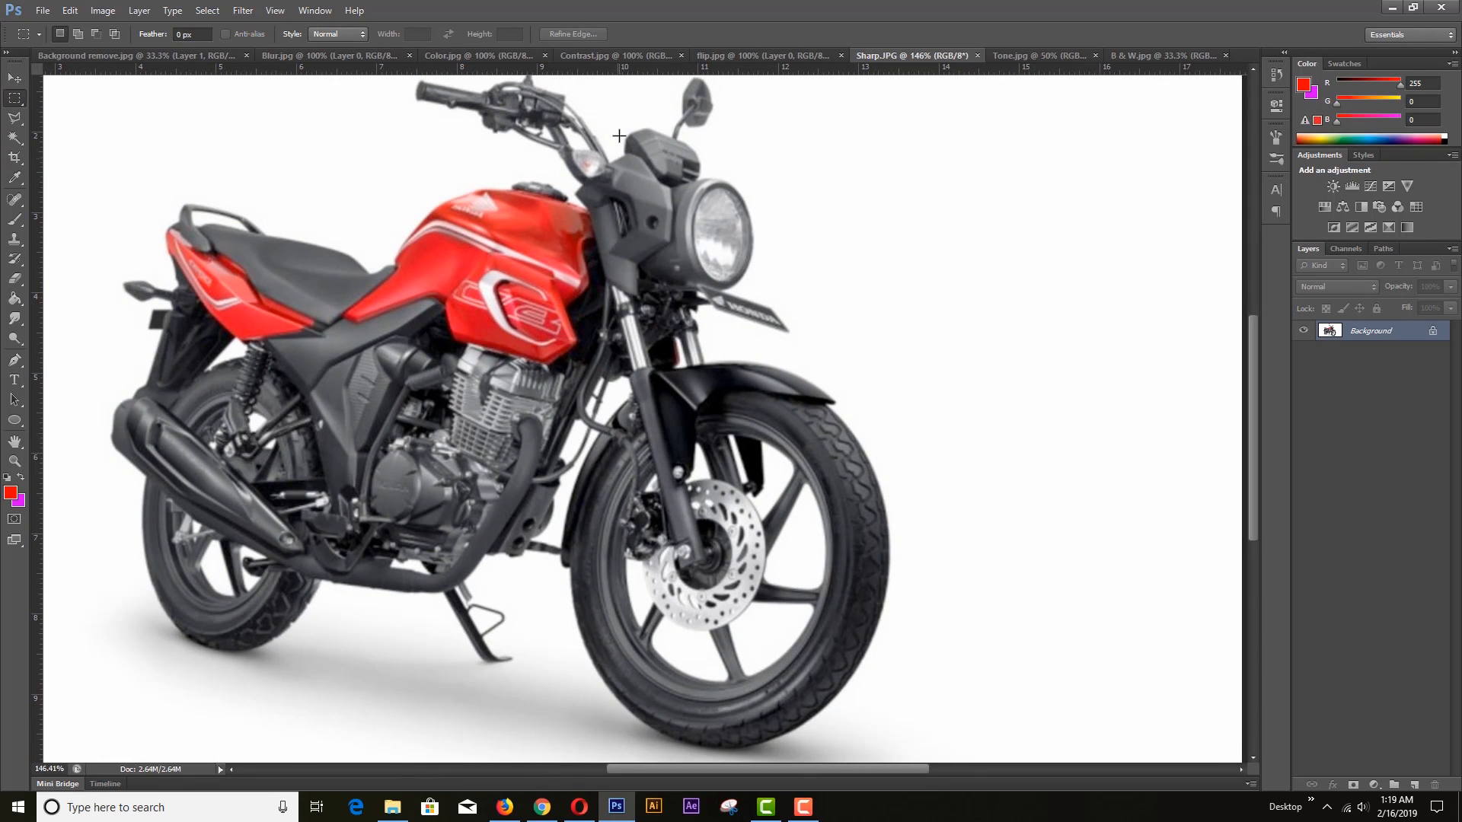
drag(620, 110, 1057, 701)
click(1057, 702)
key(ctrl+z)
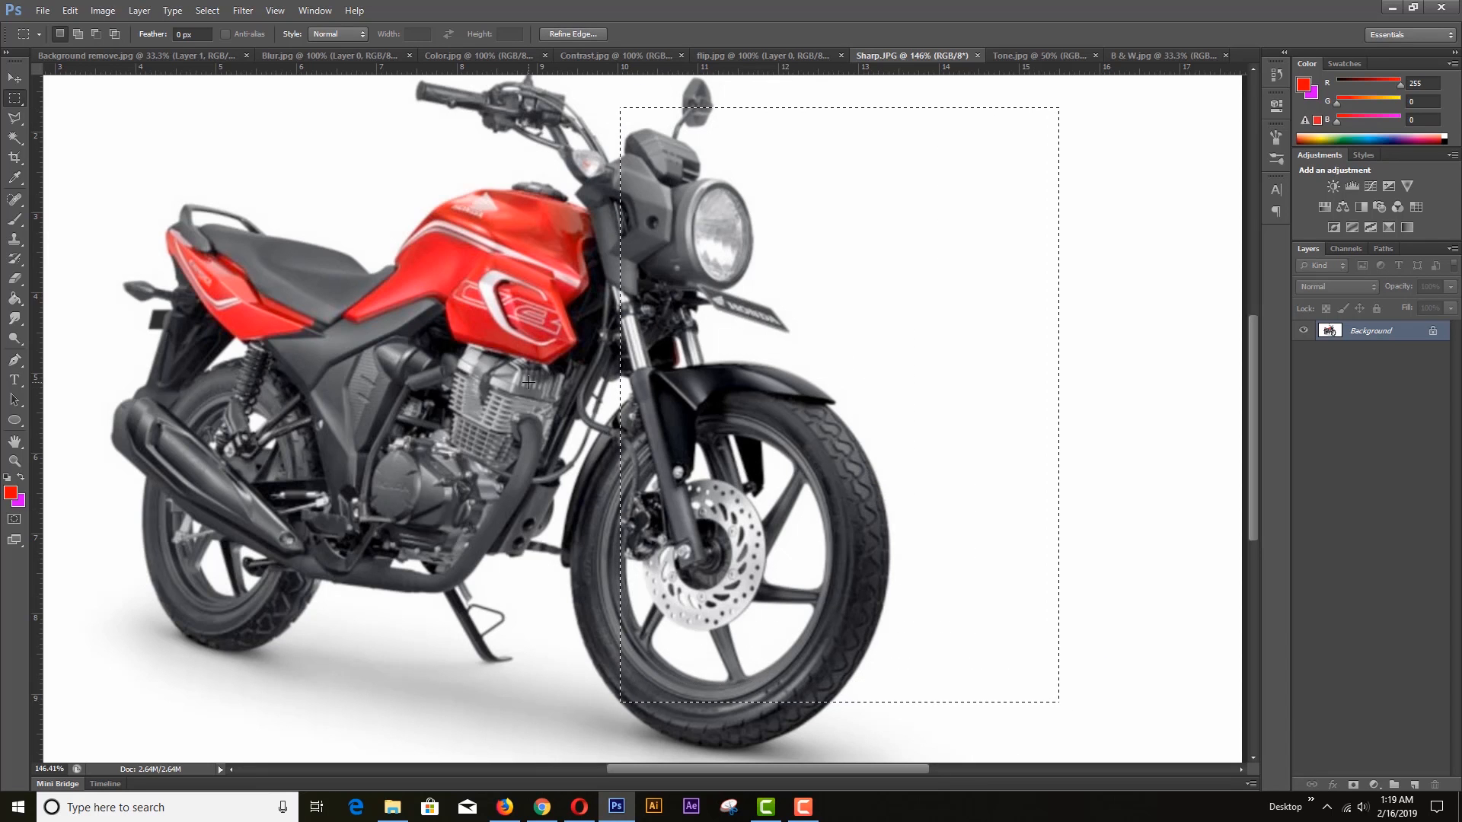
Apply Smart Sharpen at an amount of 233% and a 1.0 px radius to the selected motorcycle front, and clear the selection
click(246, 11)
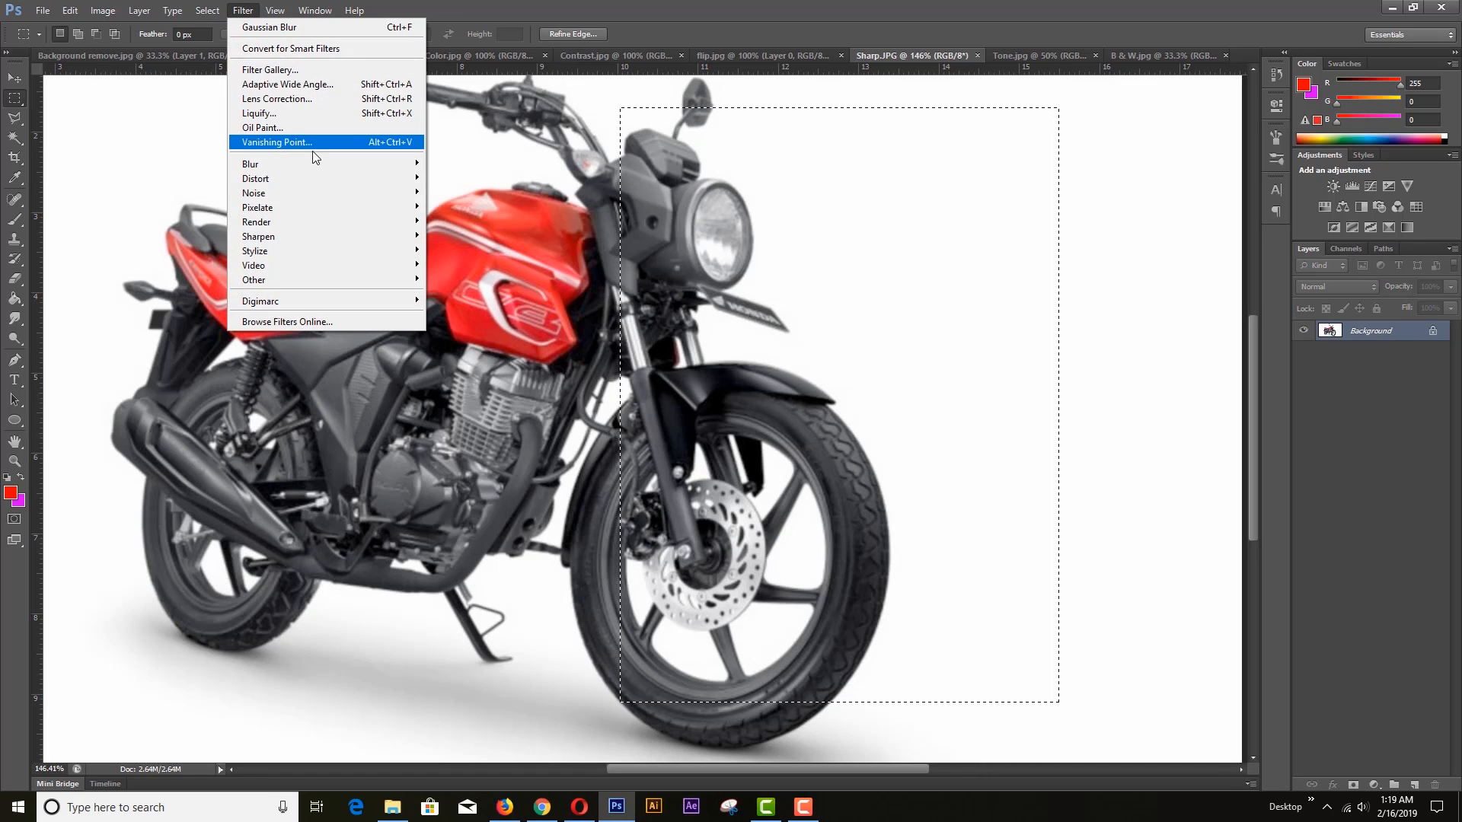
mouse_move(404, 236)
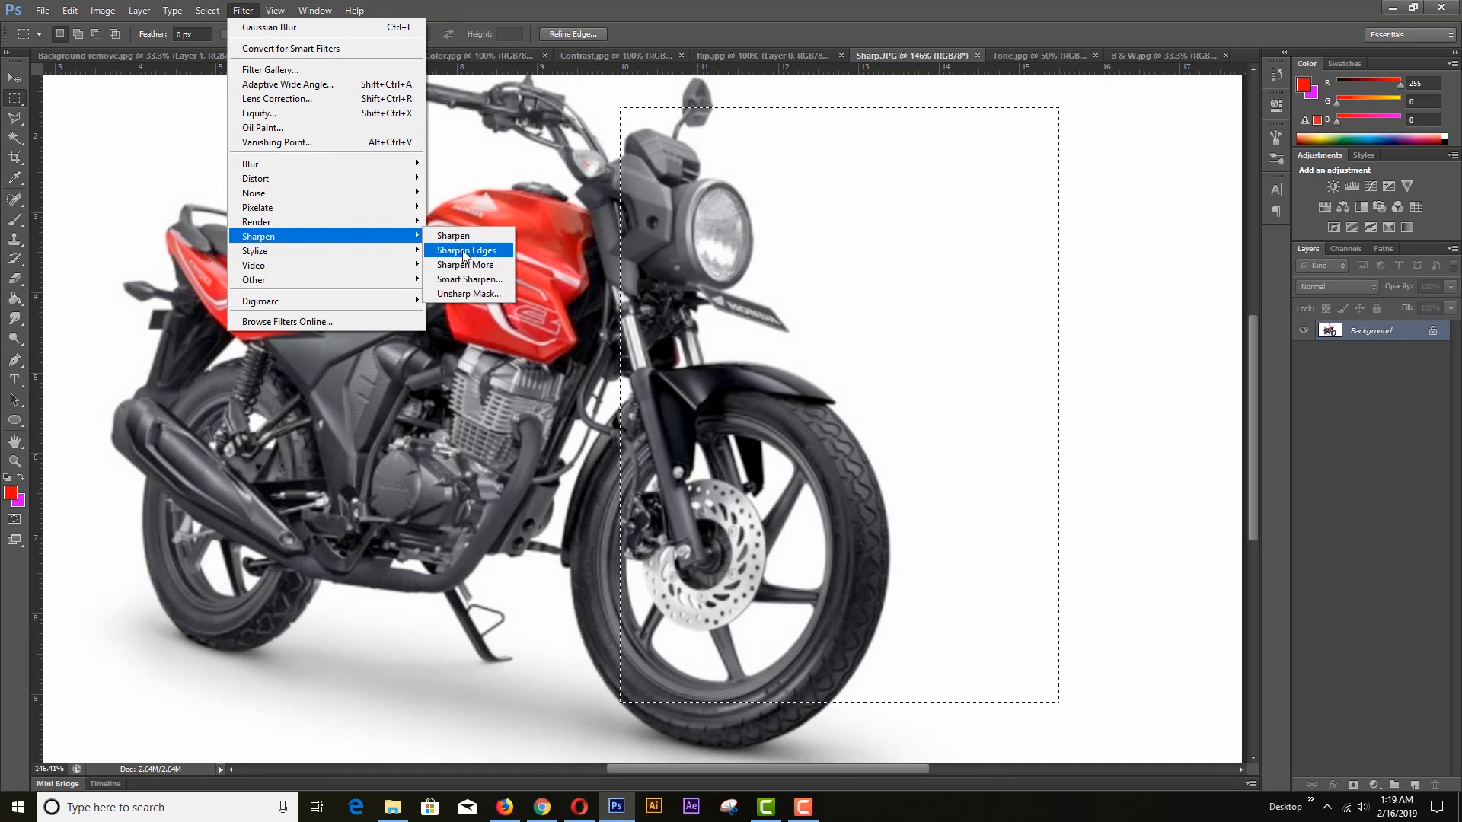
click(483, 277)
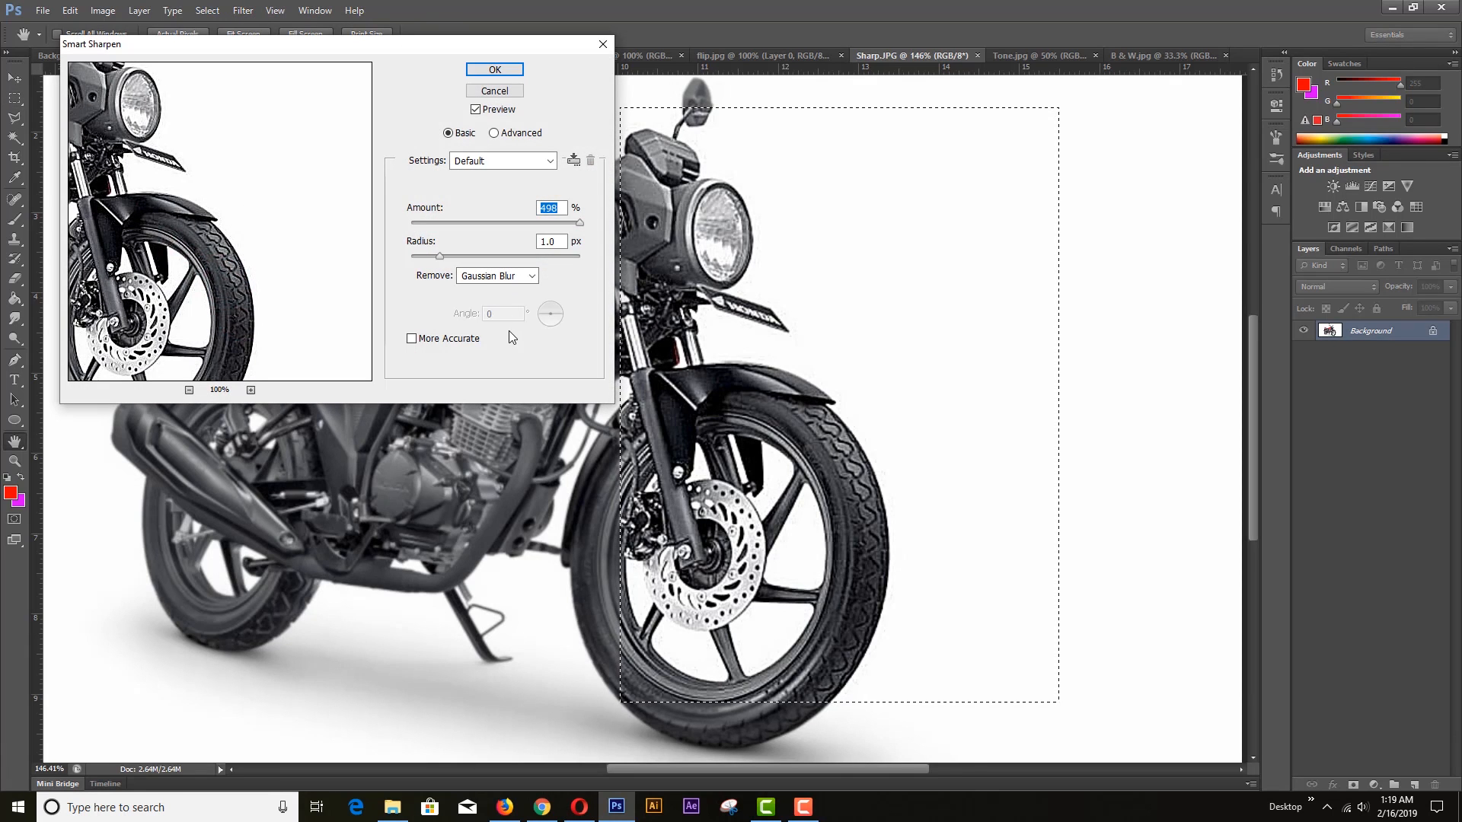
drag(577, 230, 557, 229)
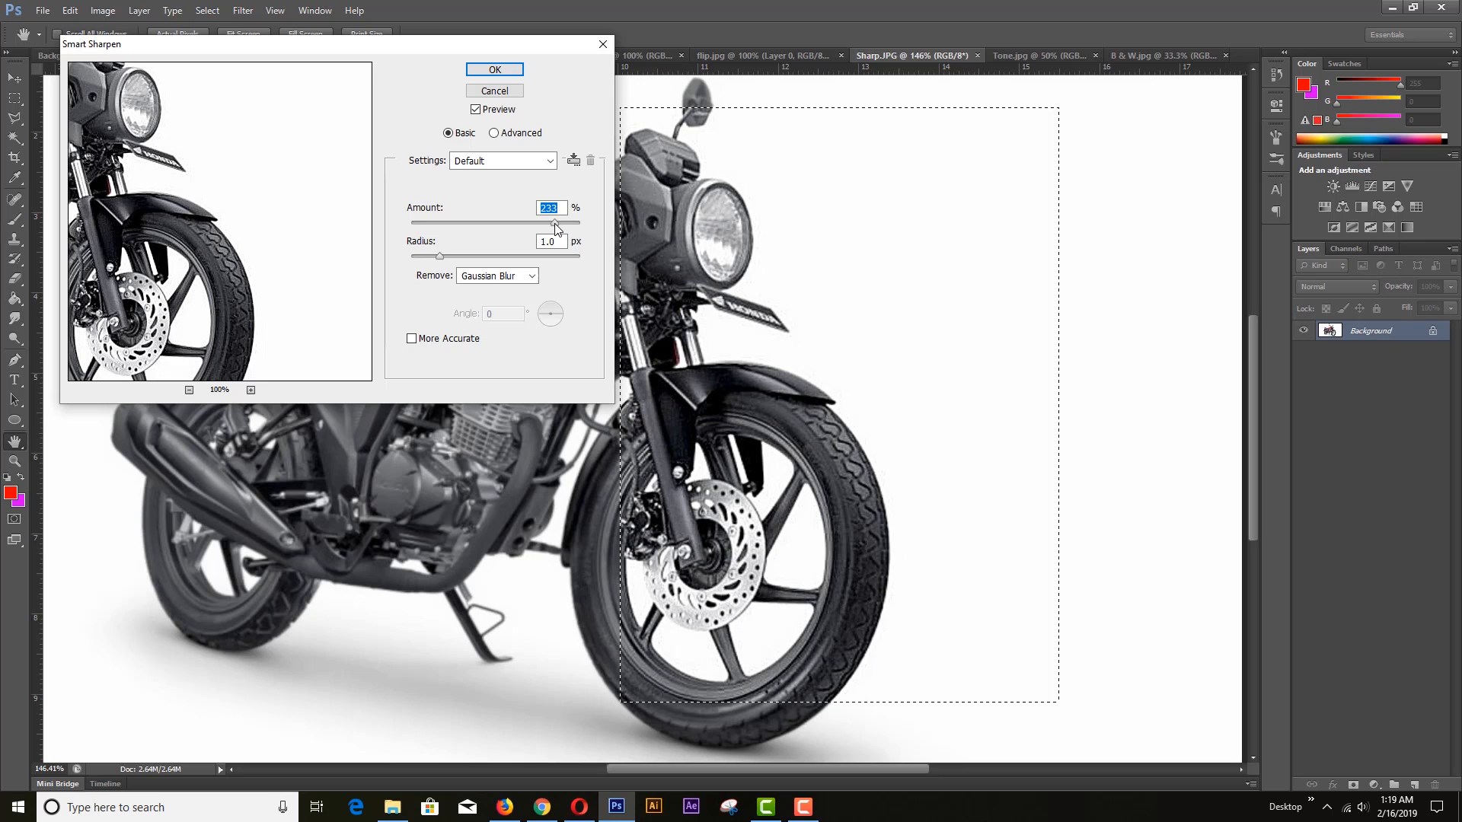
click(497, 70)
key(ctrl+d)
Inspect the sharpened front wheel and fork up close against the unsharpened rest of the motorcycle
scroll(649, 409, up, 5)
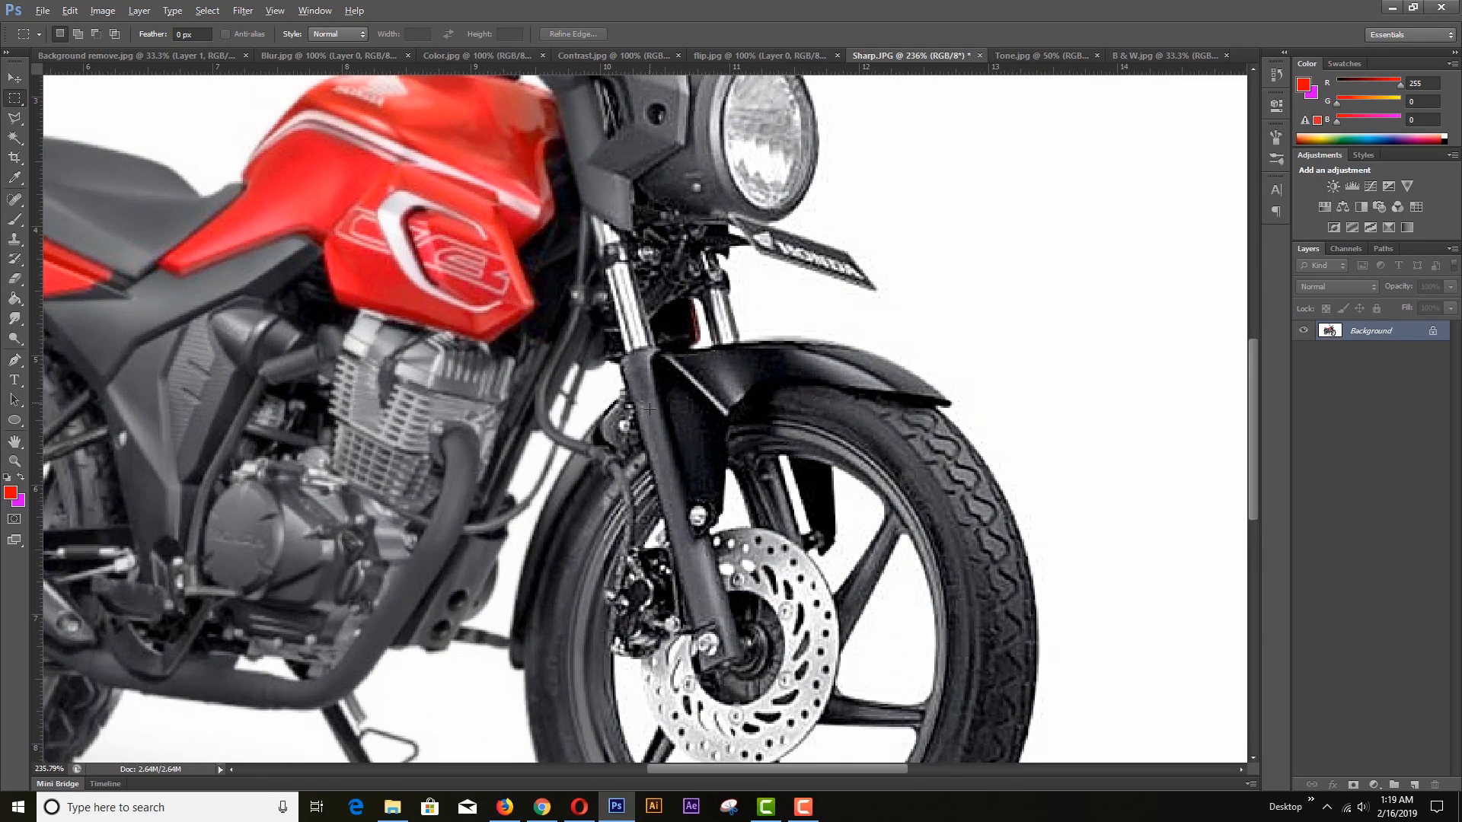
scroll(649, 409, down, 2)
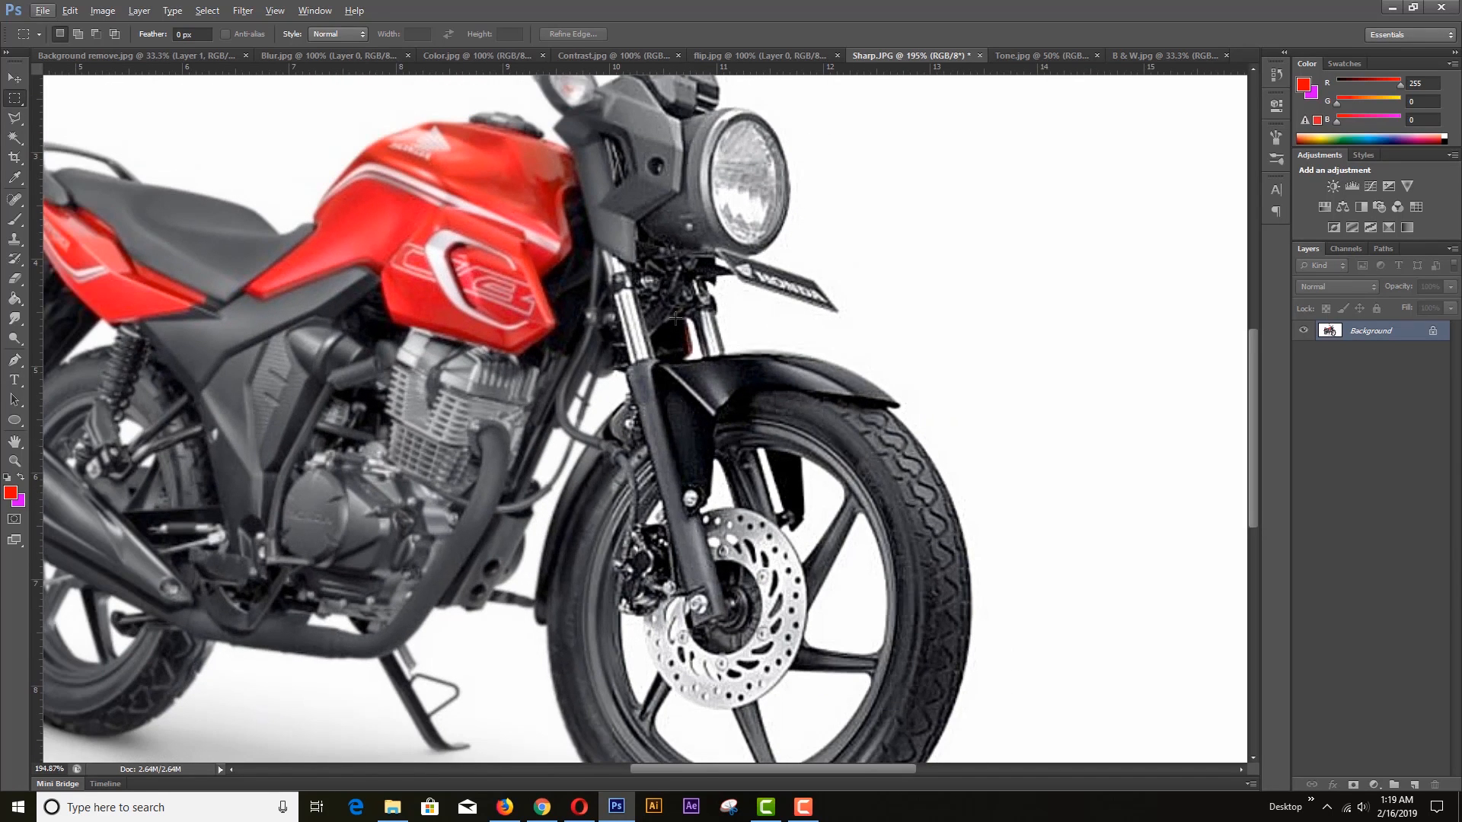
scroll(689, 427, down, 3)
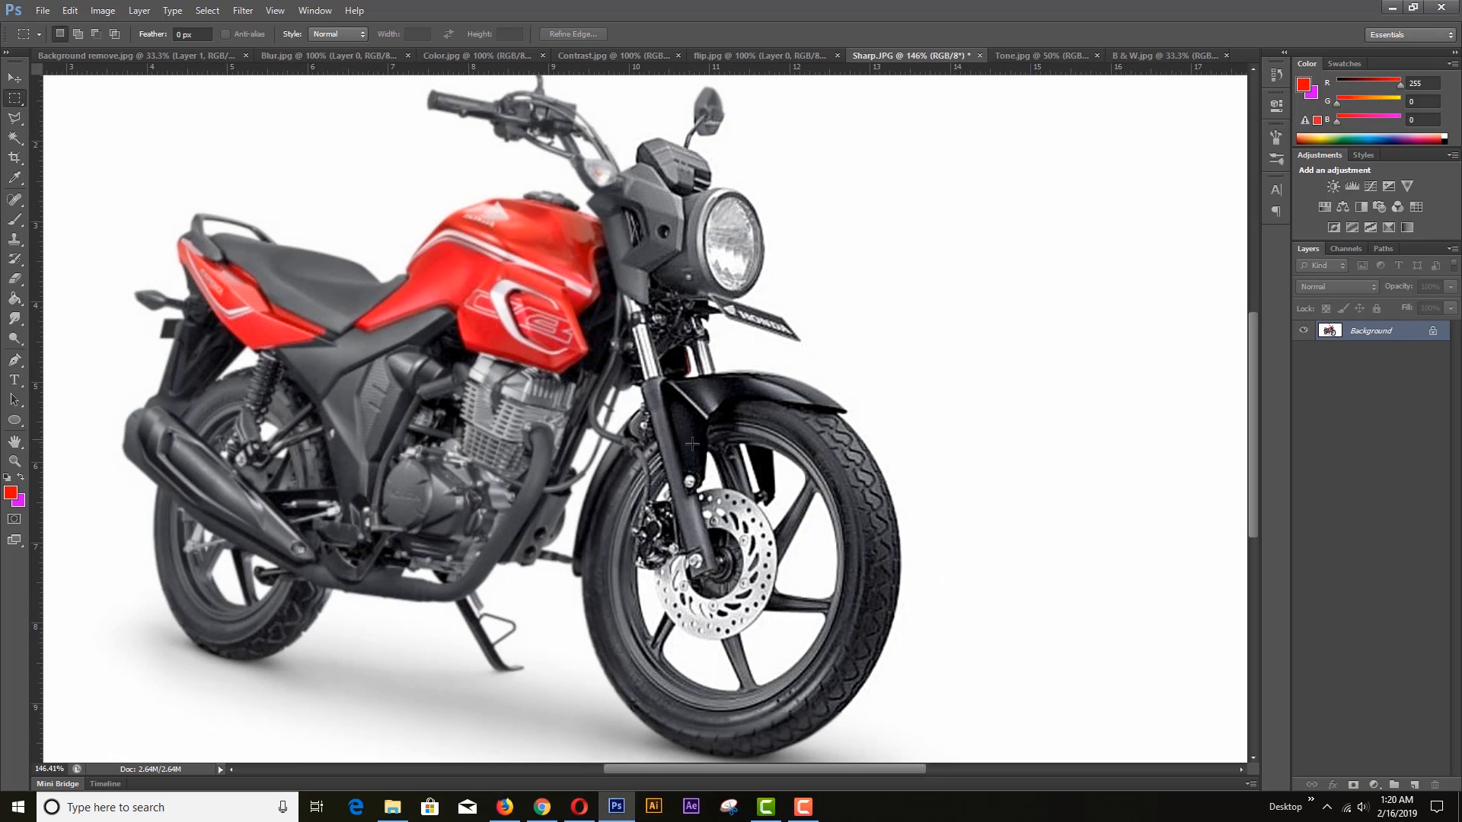
scroll(849, 571, up, 4)
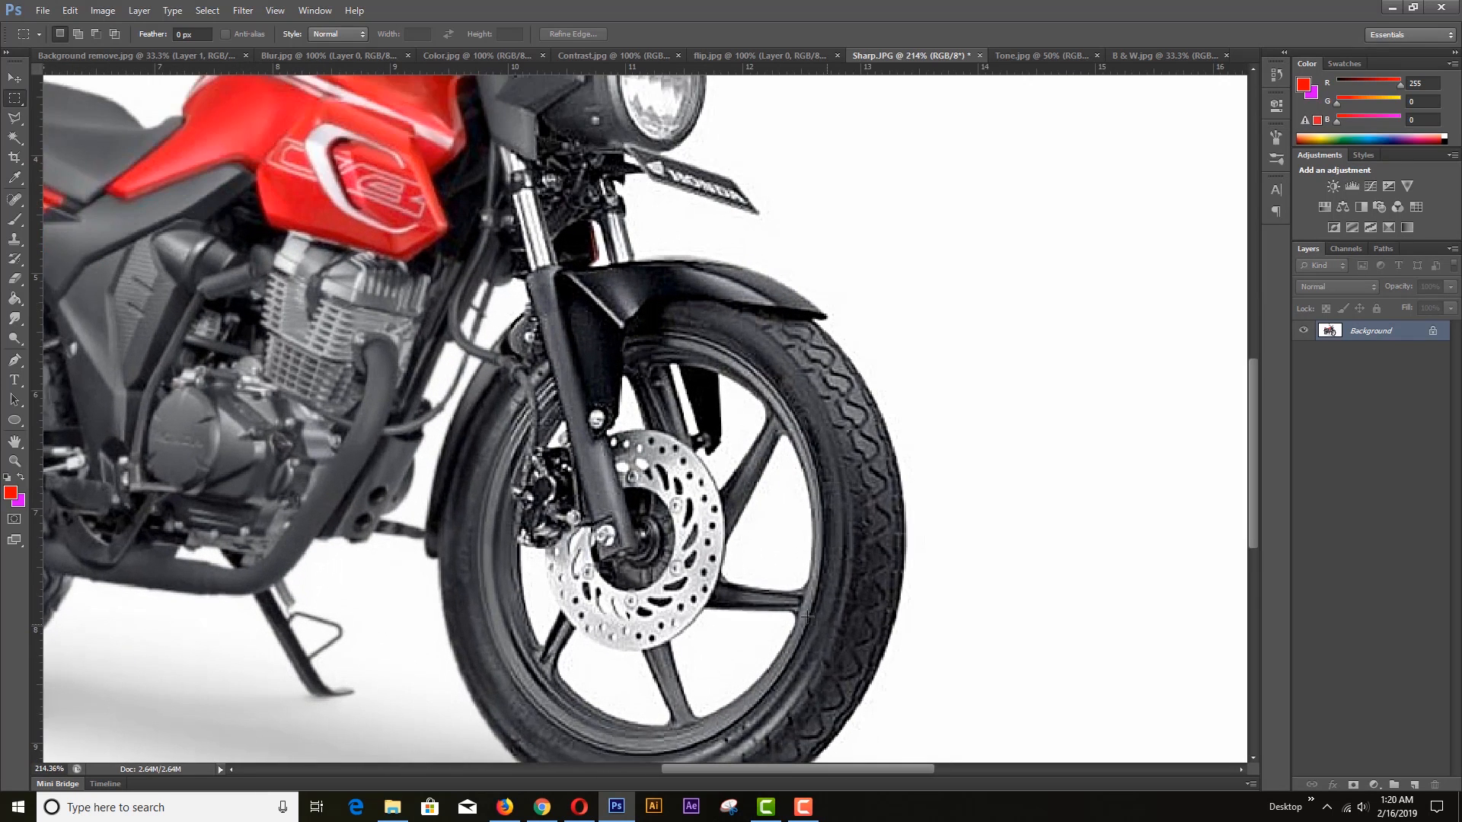
scroll(725, 413, down, 2)
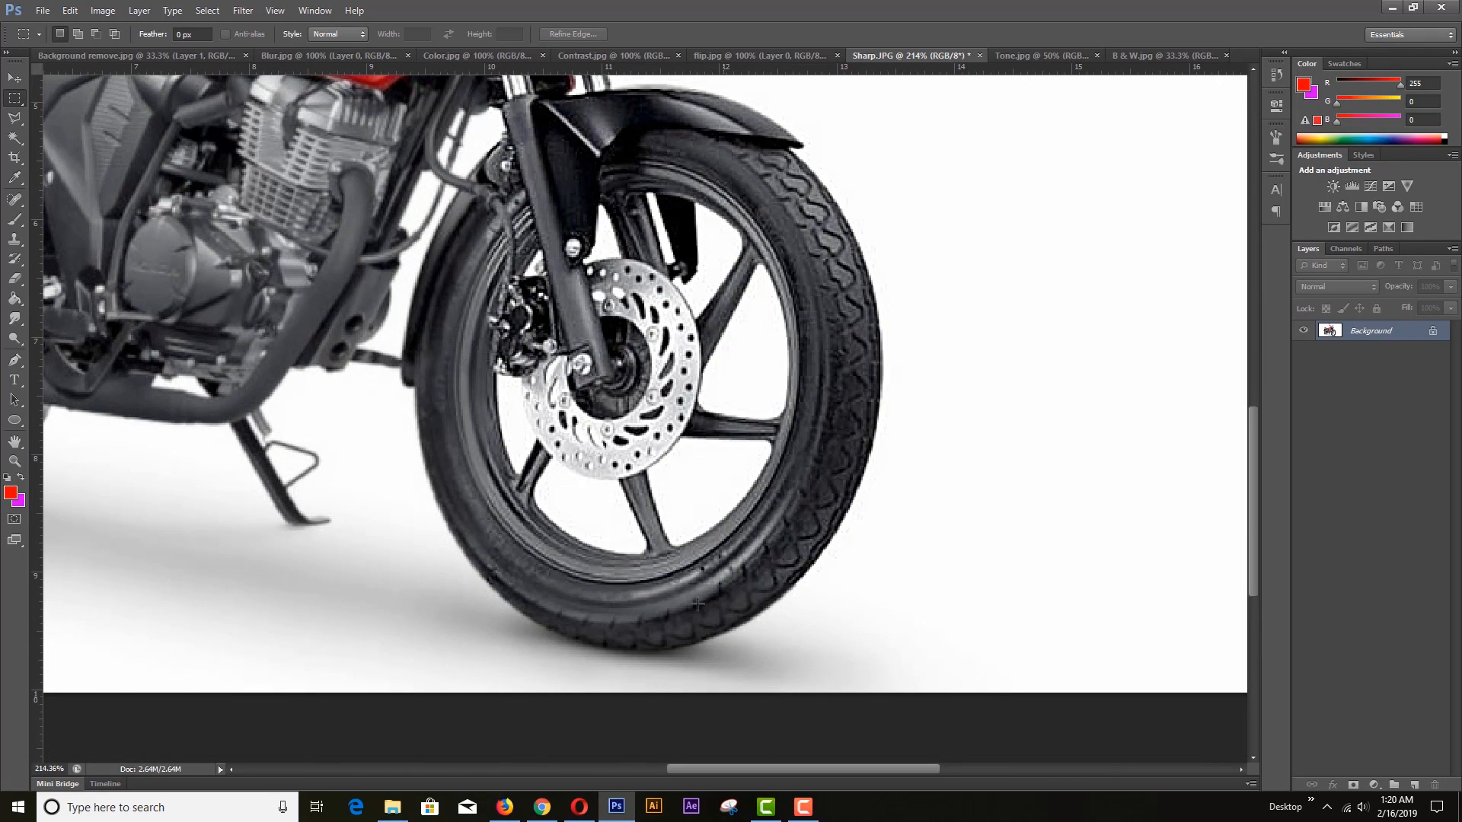
scroll(708, 508, down, 3)
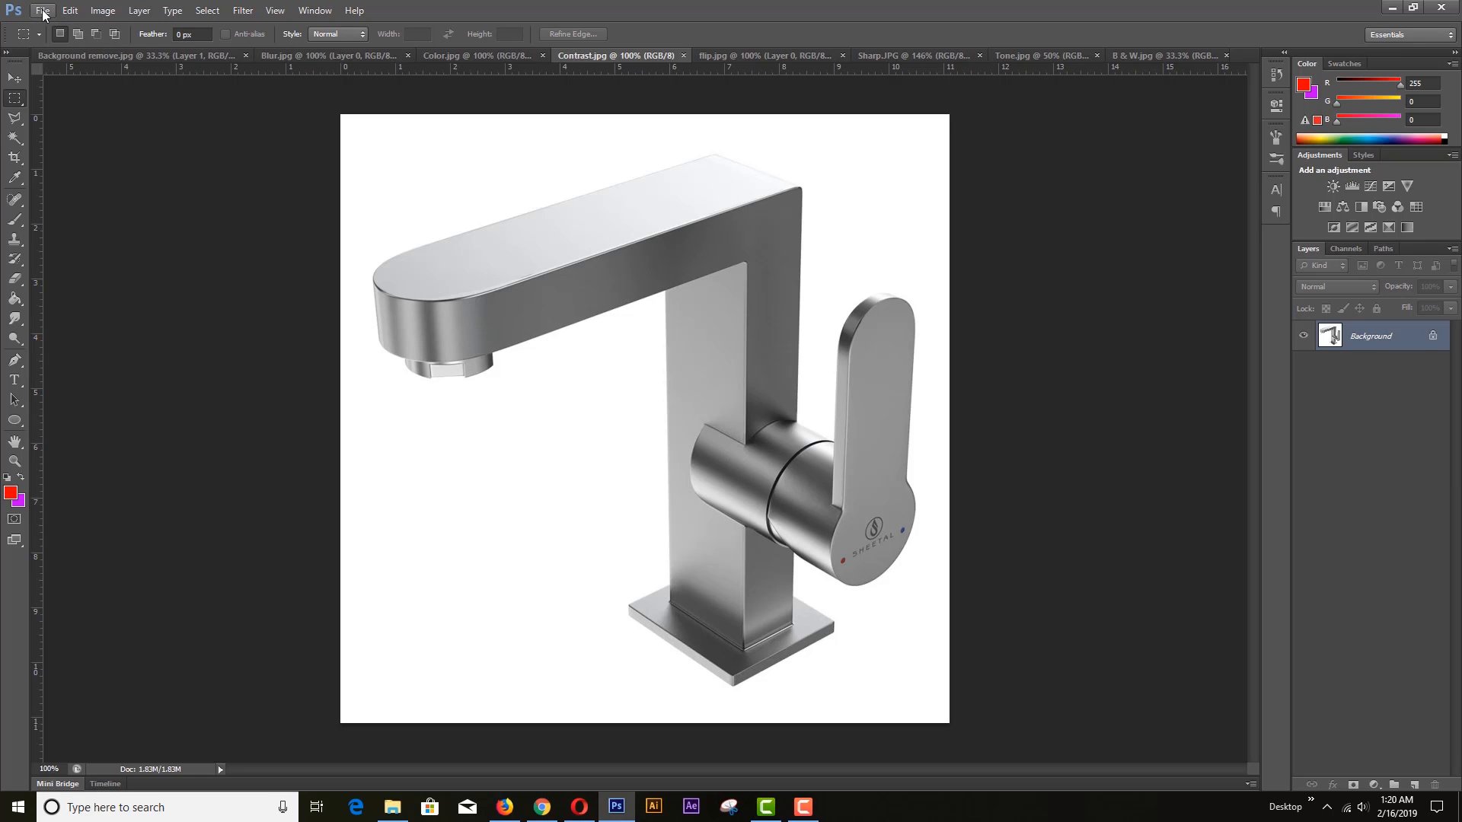
Apply Auto Contrast to the faucet image Contrast.jpg
click(105, 13)
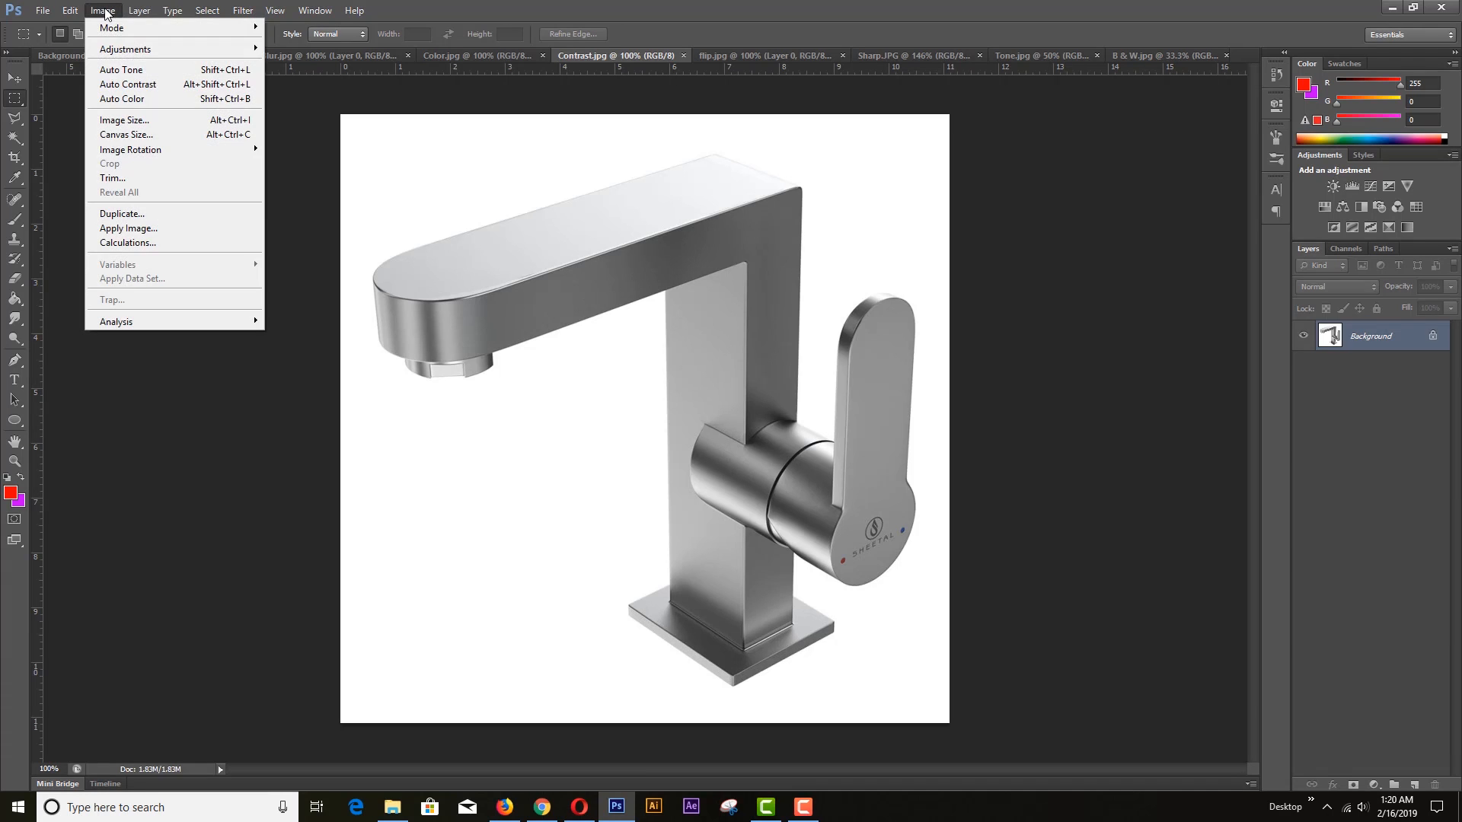
click(137, 86)
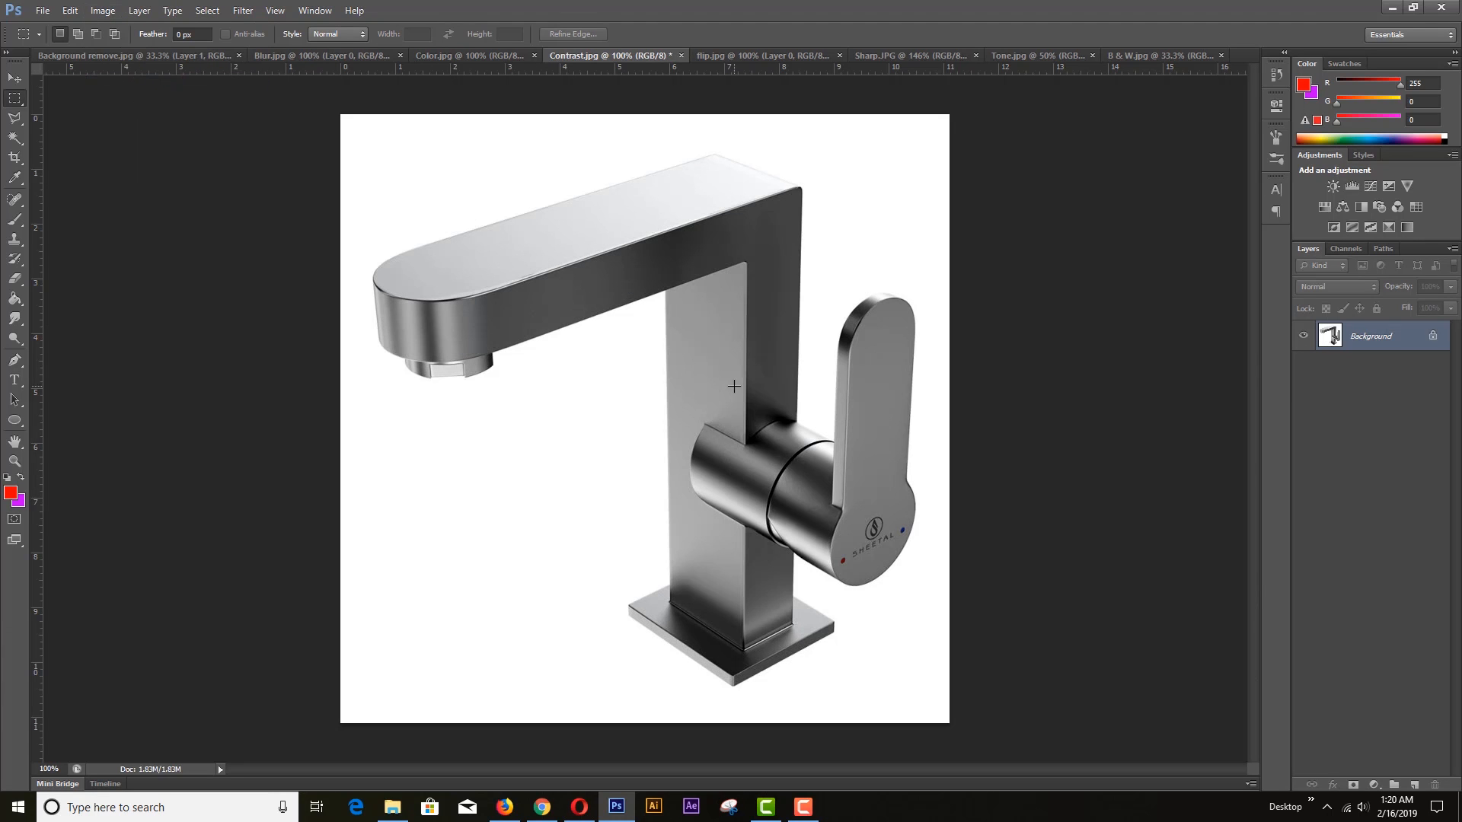
Compare the faucet image before and after Auto Contrast by repeatedly undoing and redoing the correction
scroll(721, 369, up, 2)
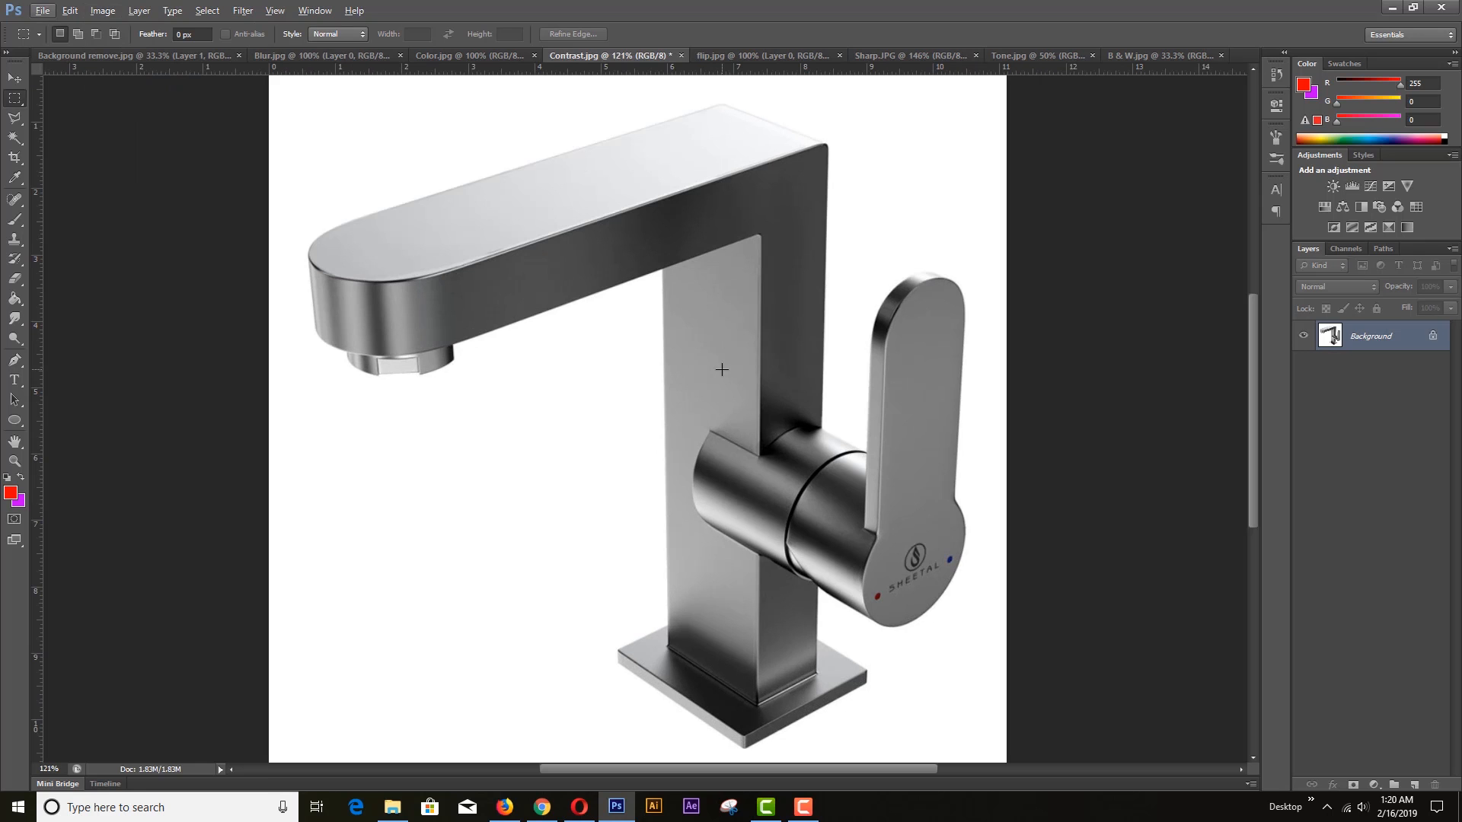
key(ctrl+z)
key(ctrl+z)
key(ctrl+z)
key(ctrl+z)
key(ctrl+z)
key(ctrl+z)
key(ctrl+z)
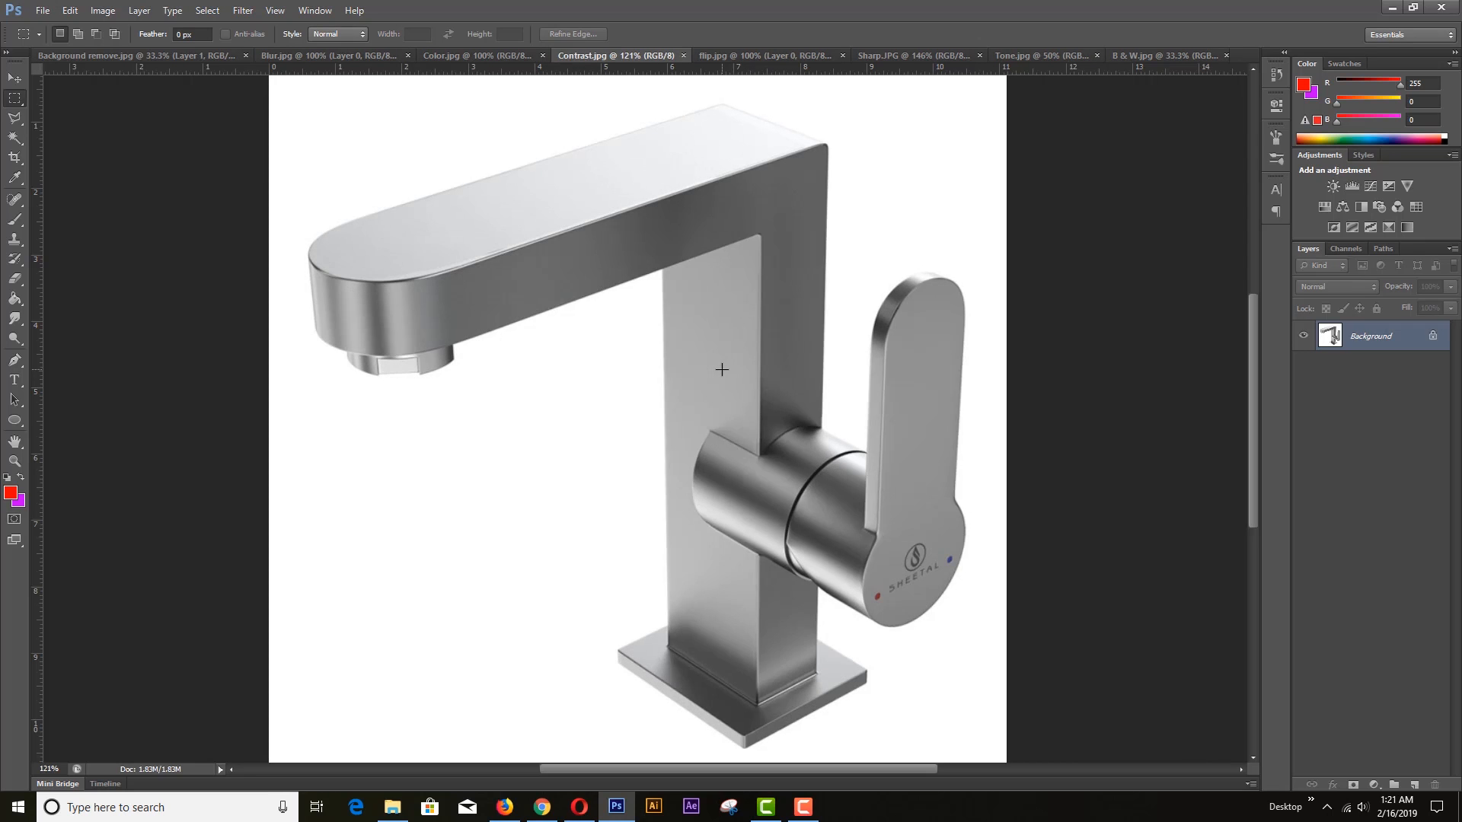
key(ctrl+z)
scroll(734, 361, down, 4)
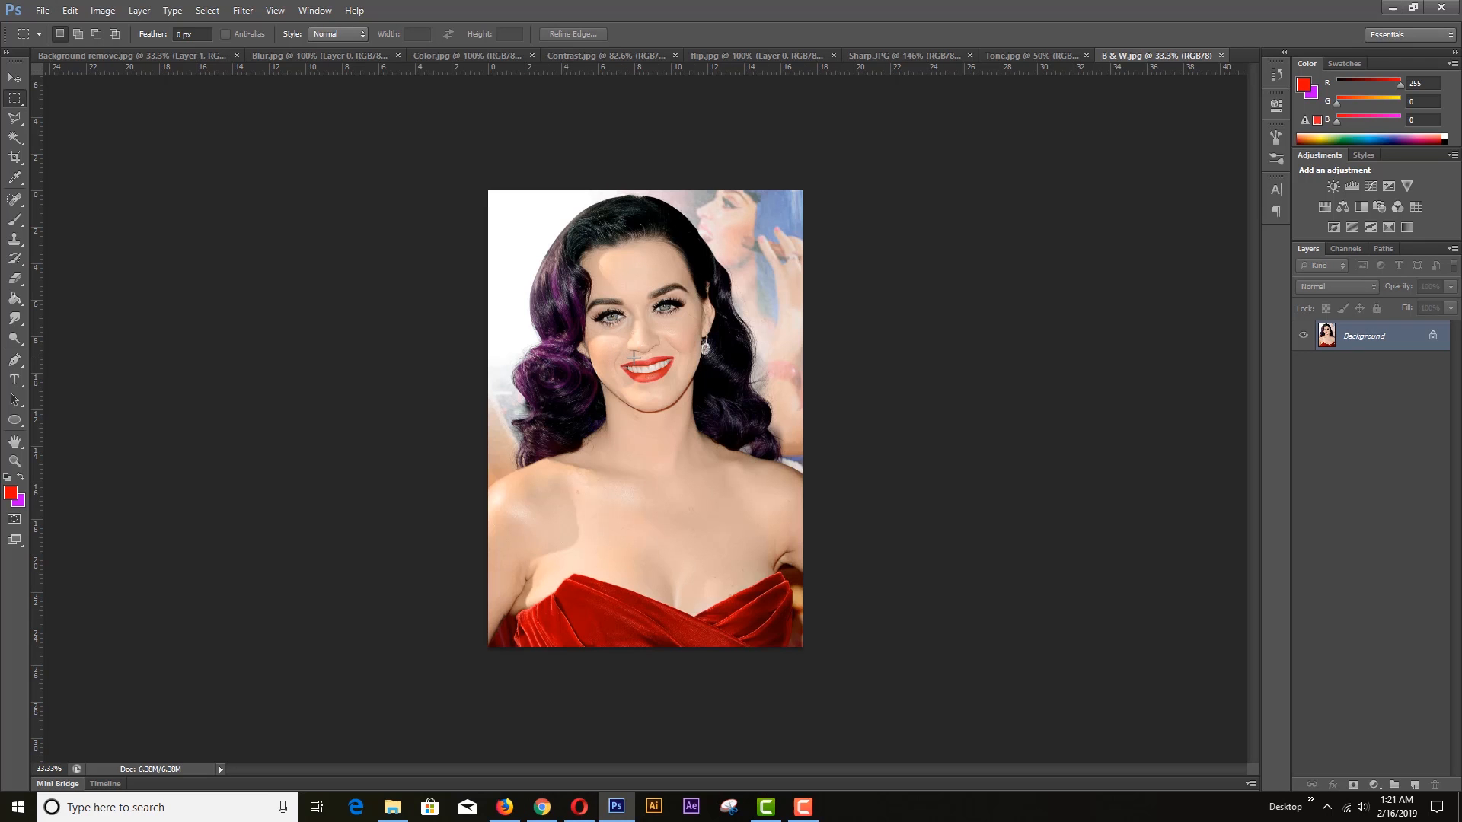
Convert the portrait B & W.jpg to monochrome with a Black & White adjustment using the Default preset
scroll(633, 357, up, 2)
key(alt)
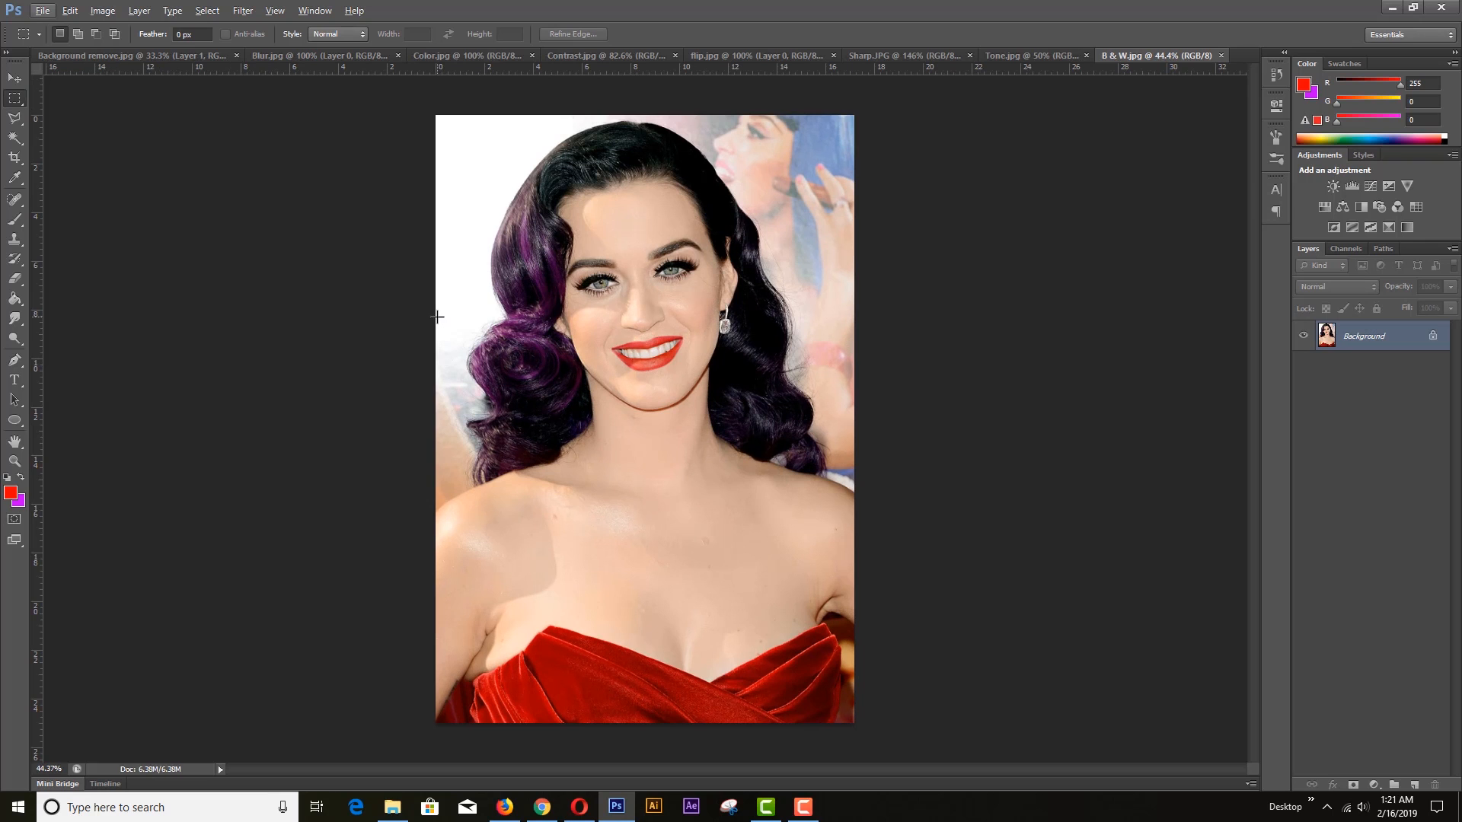
click(101, 11)
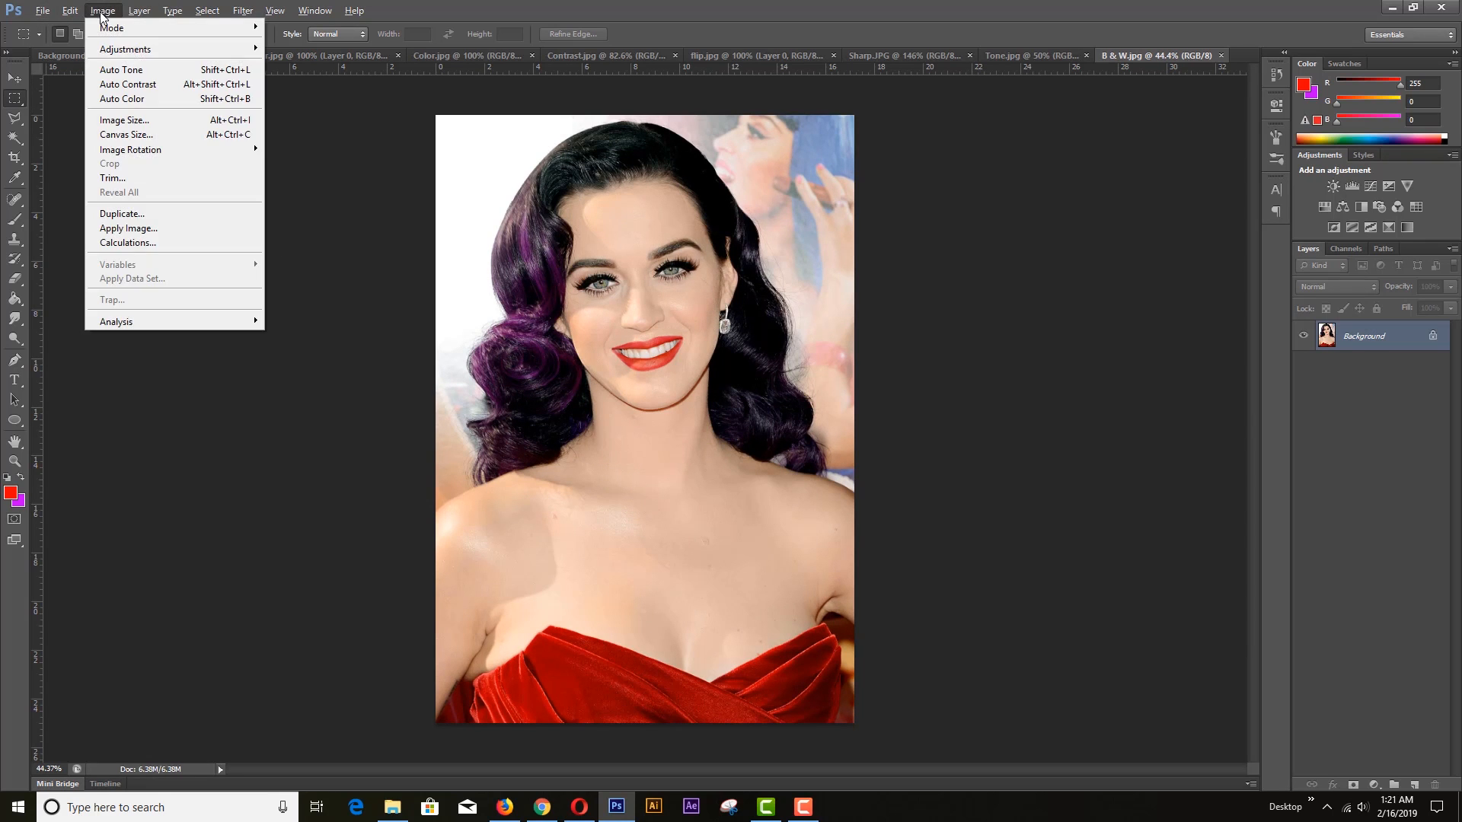
mouse_move(215, 52)
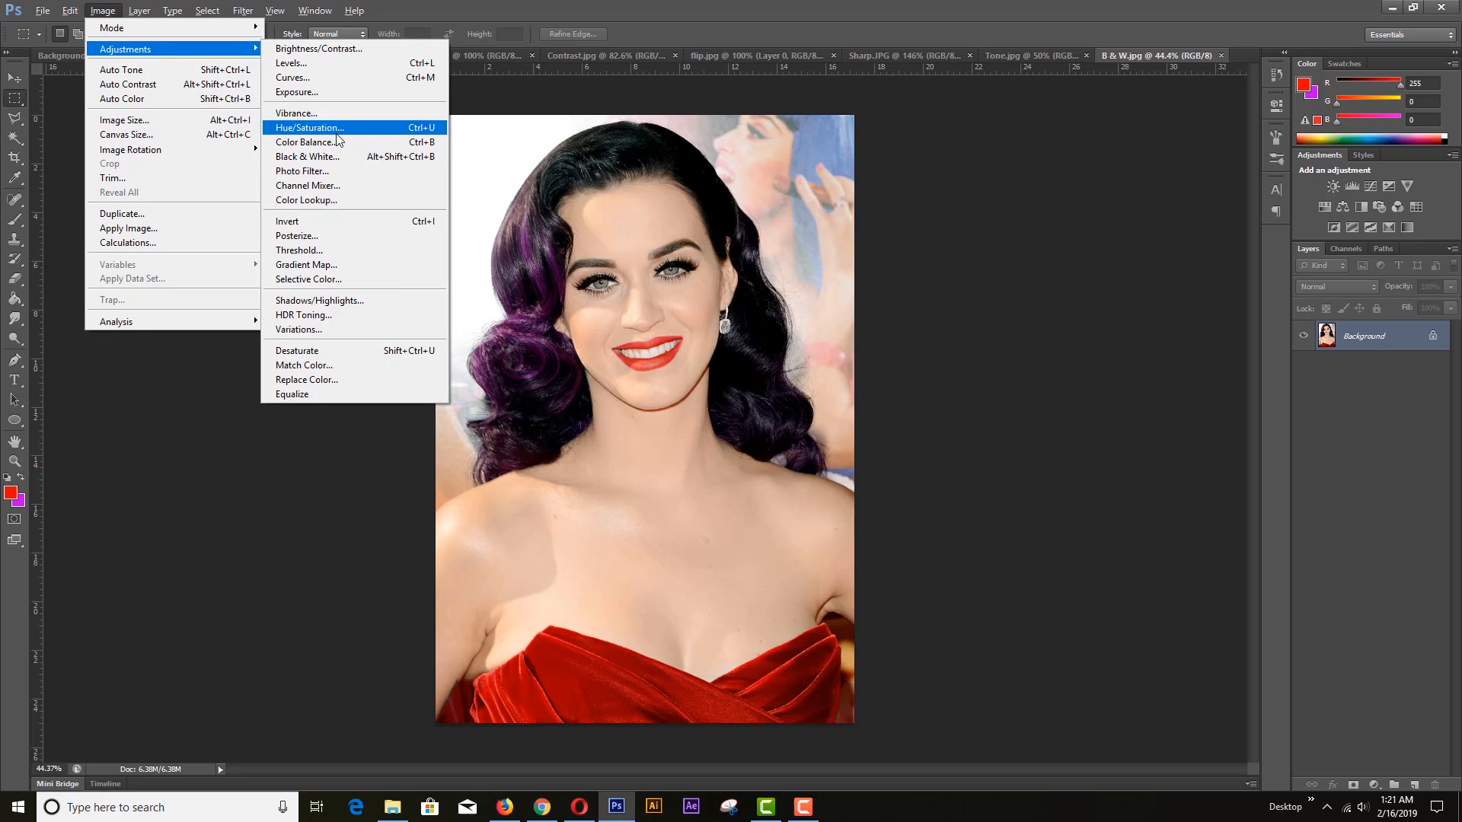
click(334, 163)
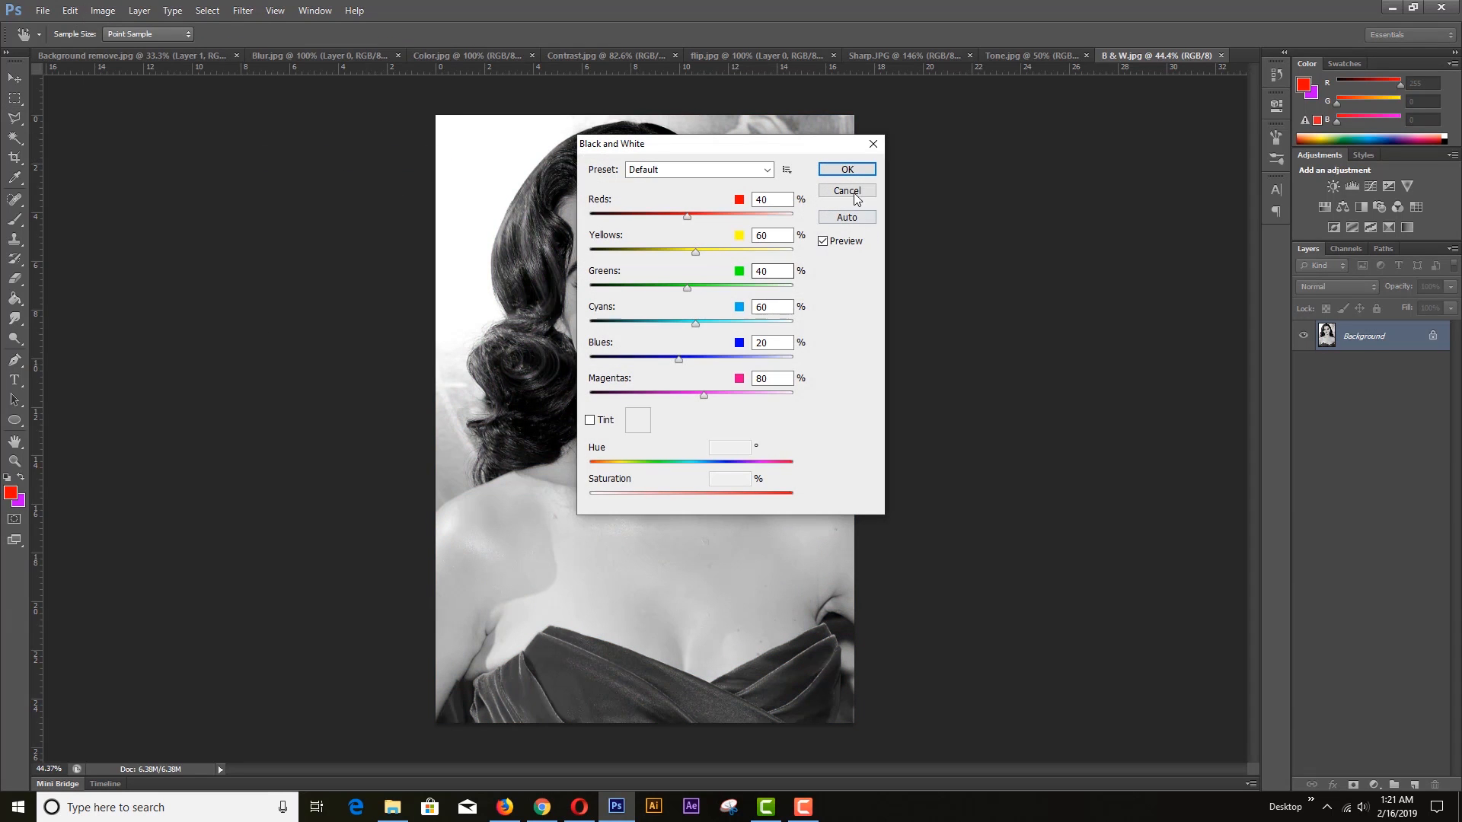
click(848, 169)
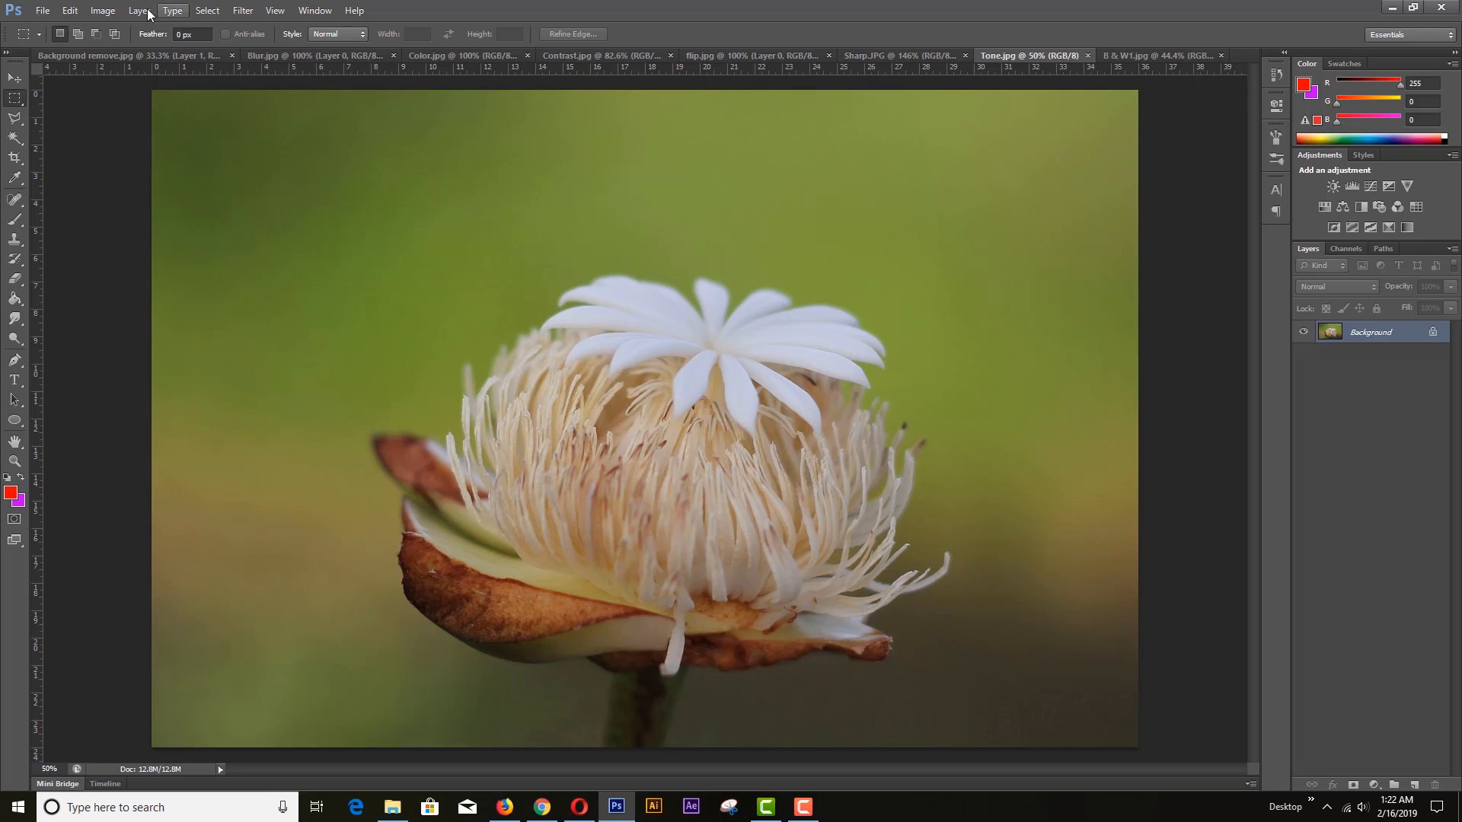
Apply Auto Tone to the flower image Tone.jpg
click(98, 12)
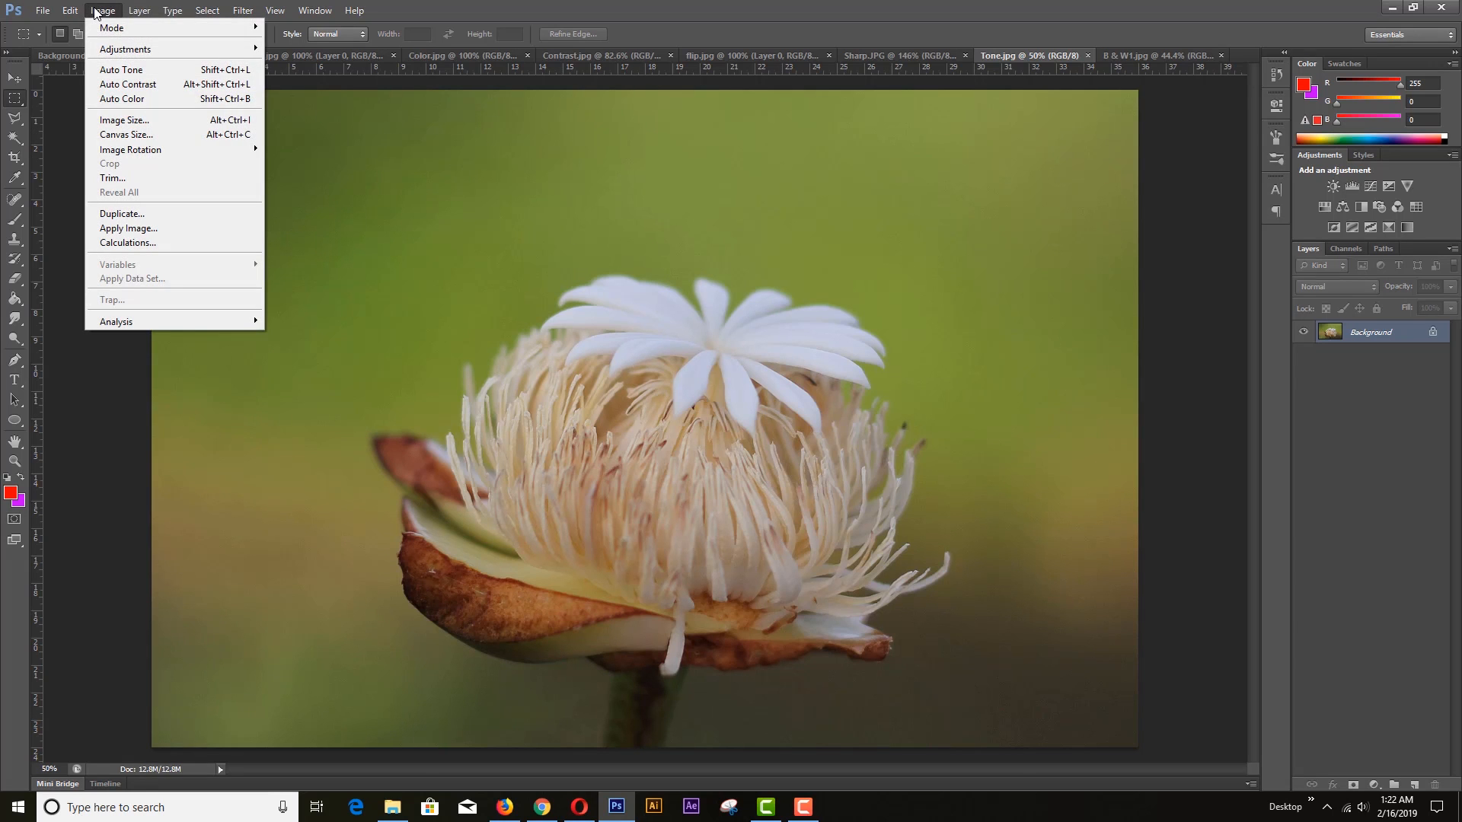
click(138, 71)
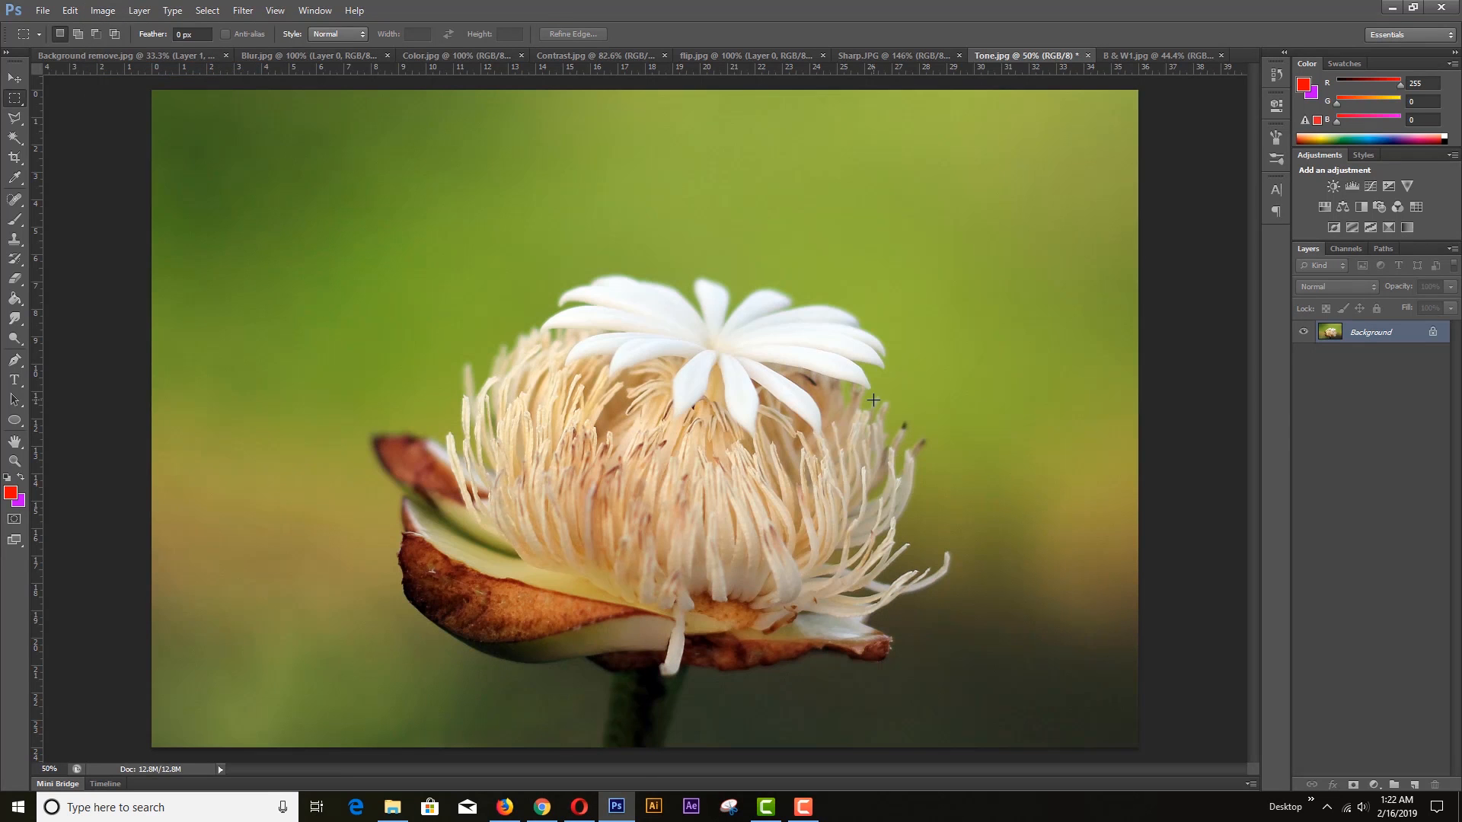
Compare the flower image before and after Auto Tone by repeatedly undoing and redoing the correction
scroll(736, 415, down, 1)
scroll(748, 388, up, 2)
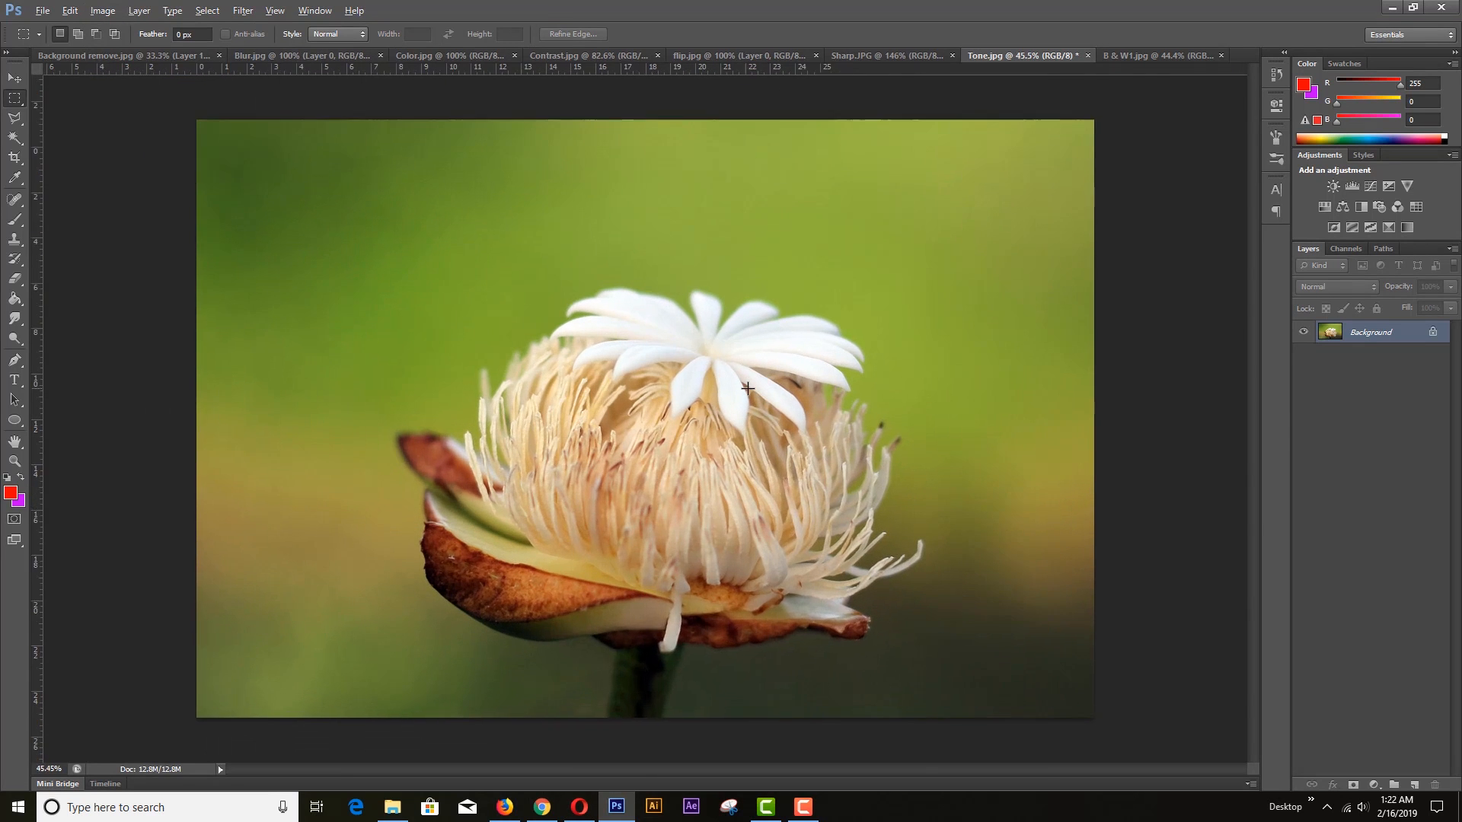
key(alt)
key(F12)
key(ctrl+z)
key(ctrl+z)
key(ctrl+z)
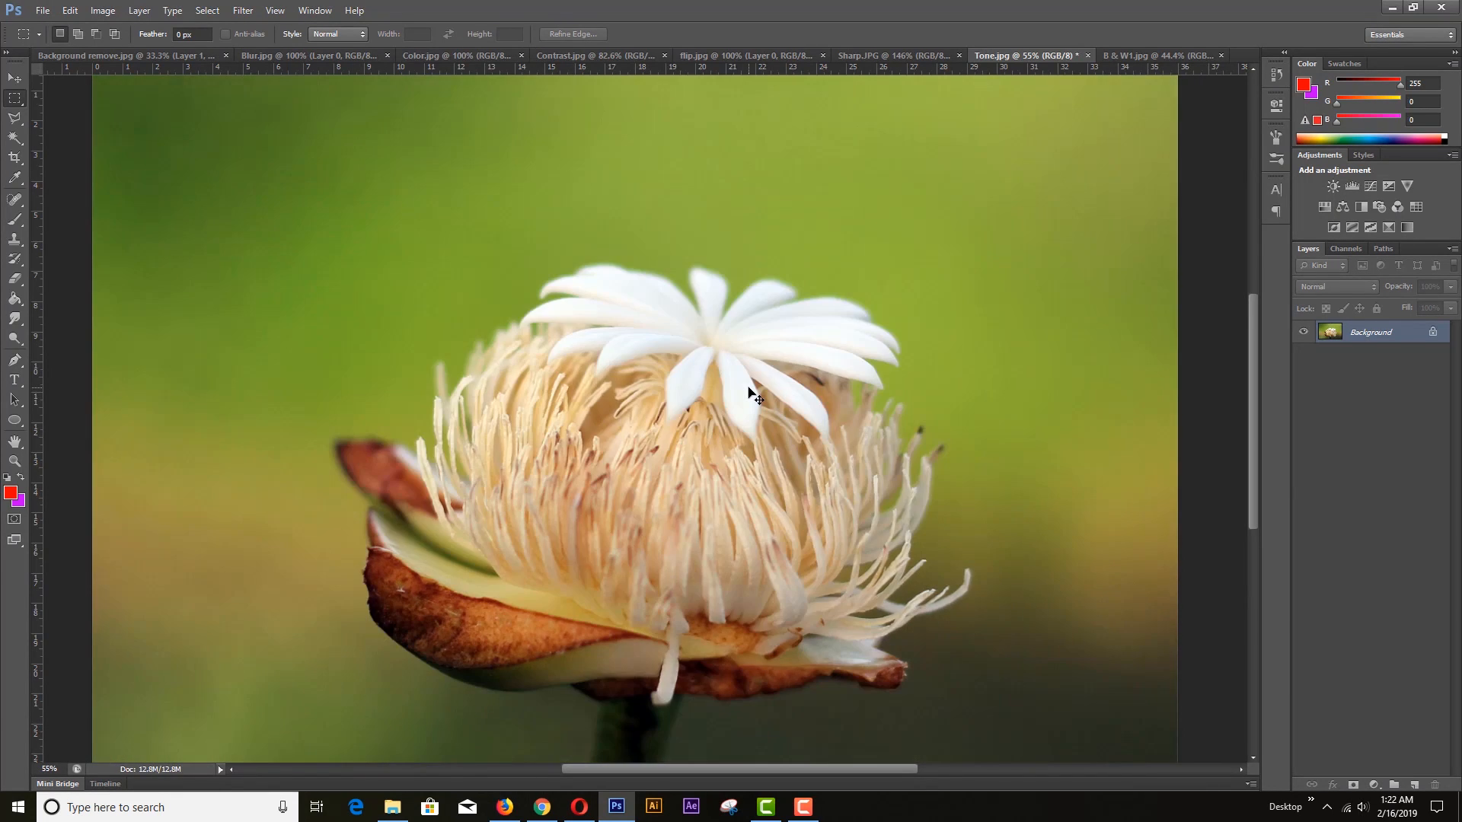
key(ctrl+z)
key(ctrl+z)
scroll(727, 388, down, 3)
scroll(726, 388, up, 2)
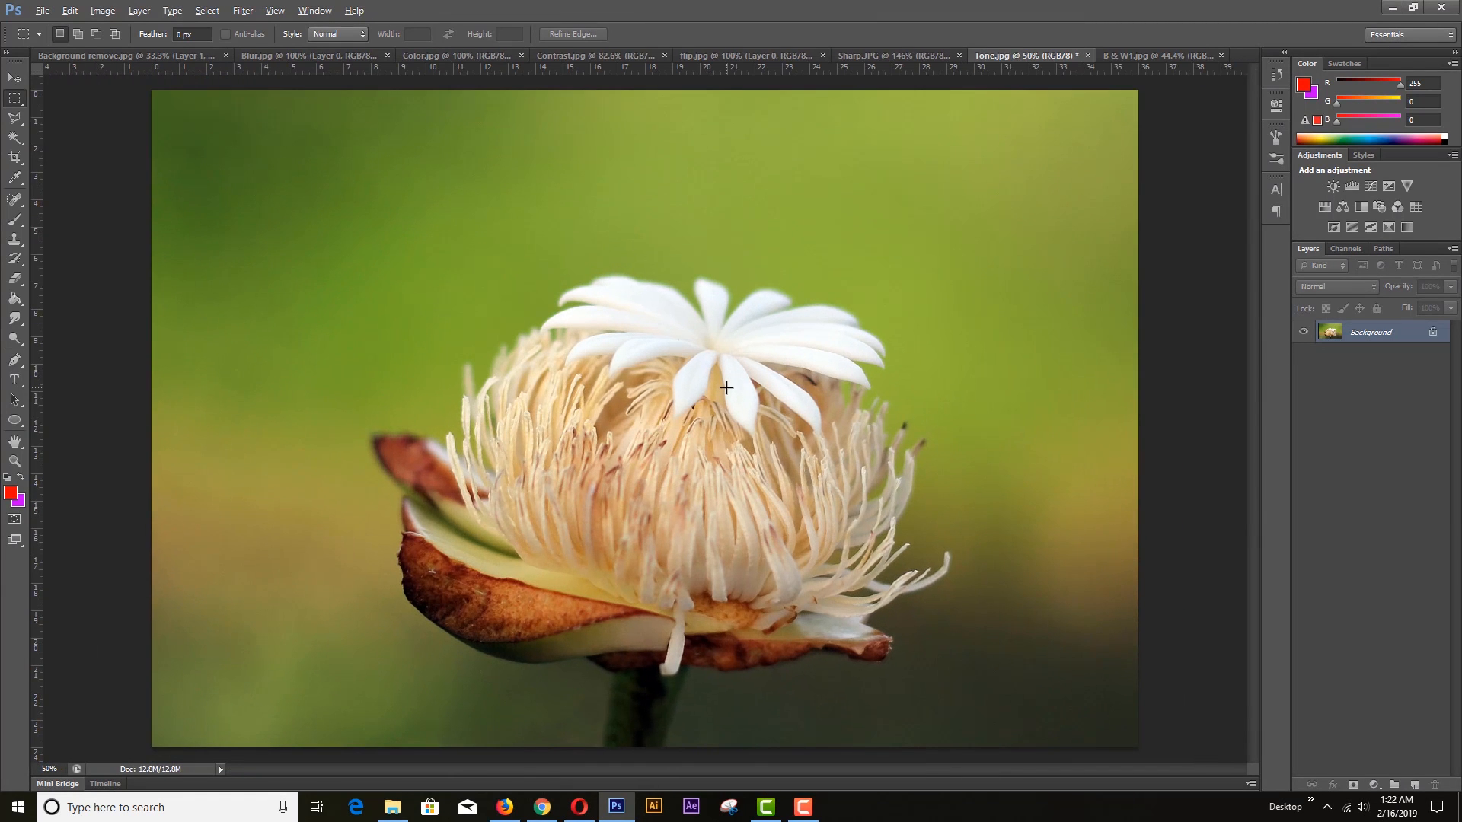
key(ctrl+z)
key(ctrl+z)
scroll(724, 388, down, 1)
key(ctrl+z)
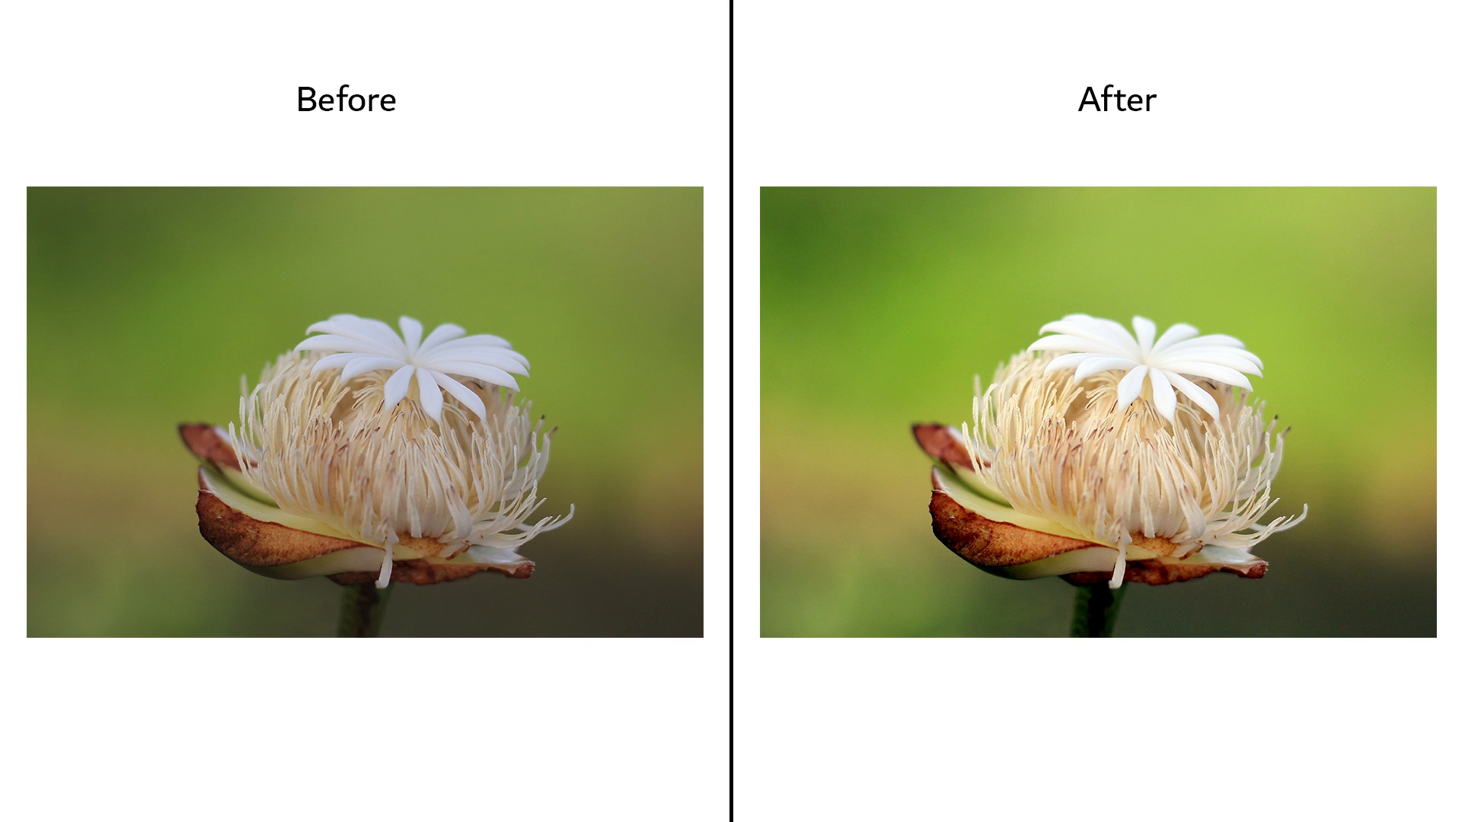